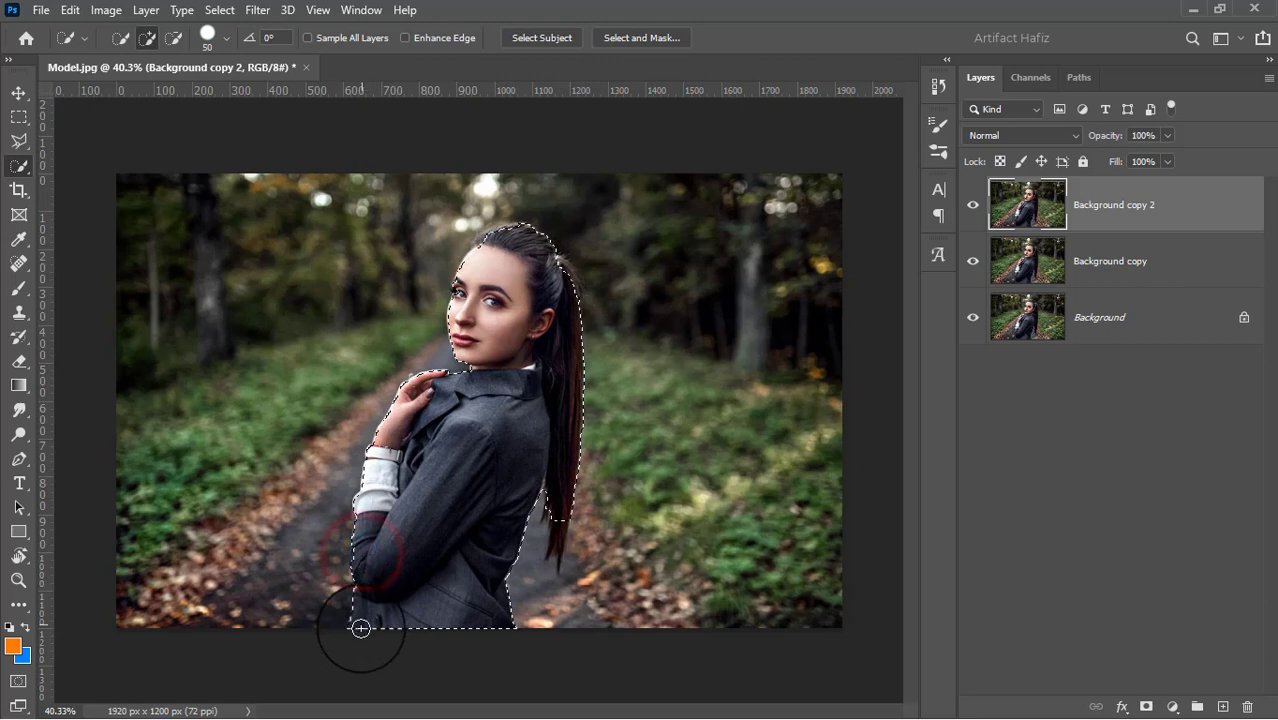
Add the jacket's bottom edge, the far side of the face and the front hairline to the quick selection of the woman
drag(361, 628, 372, 629)
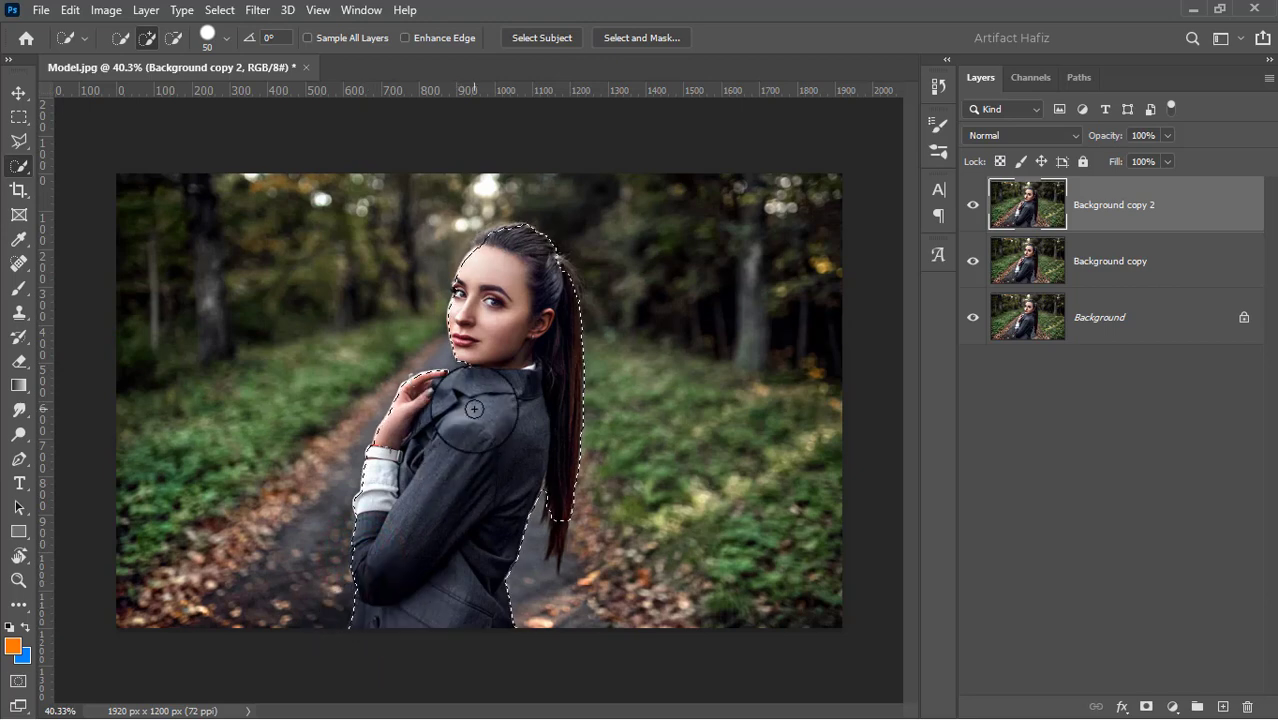
scroll(465, 291, up, 4)
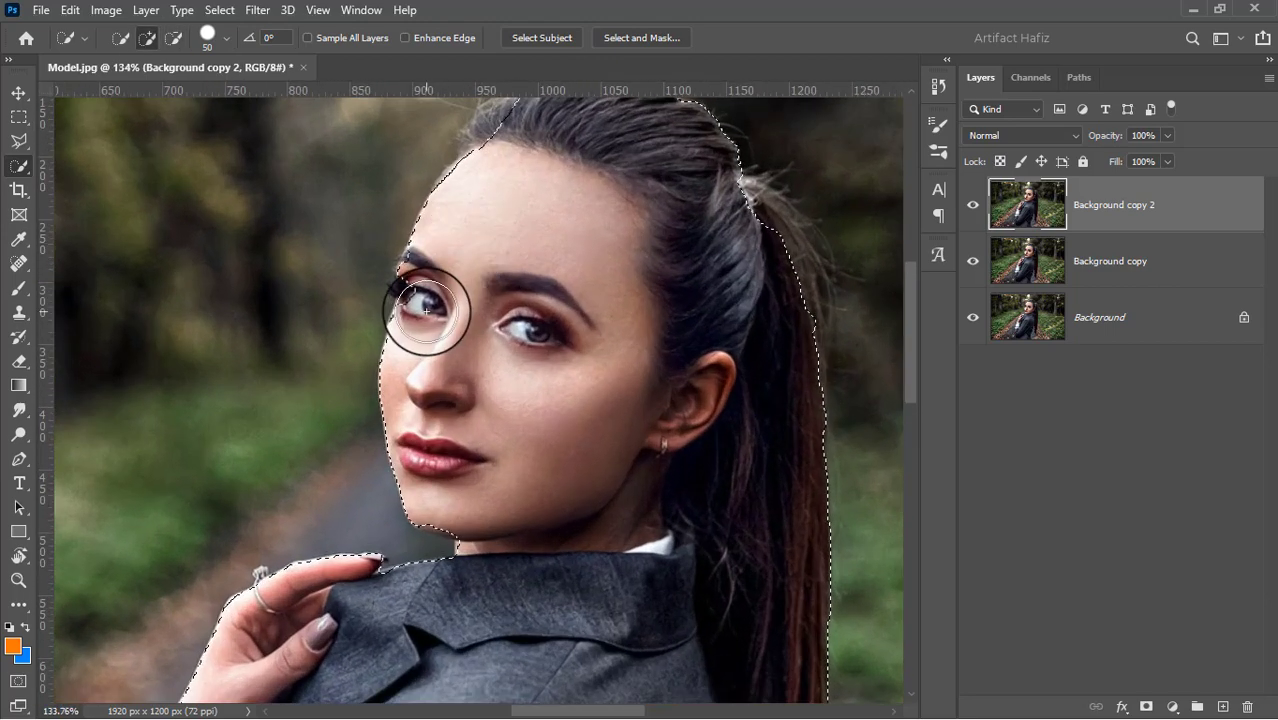
drag(432, 277, 429, 266)
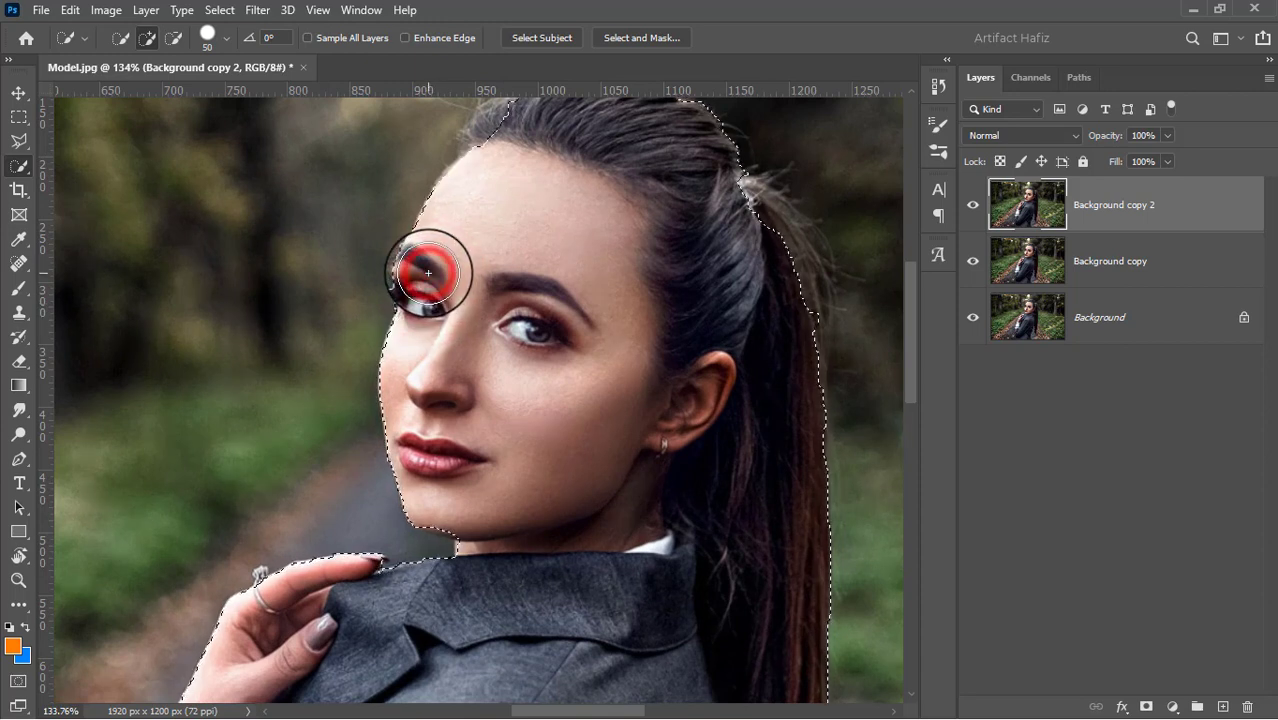
scroll(565, 200, up, 4)
click(513, 269)
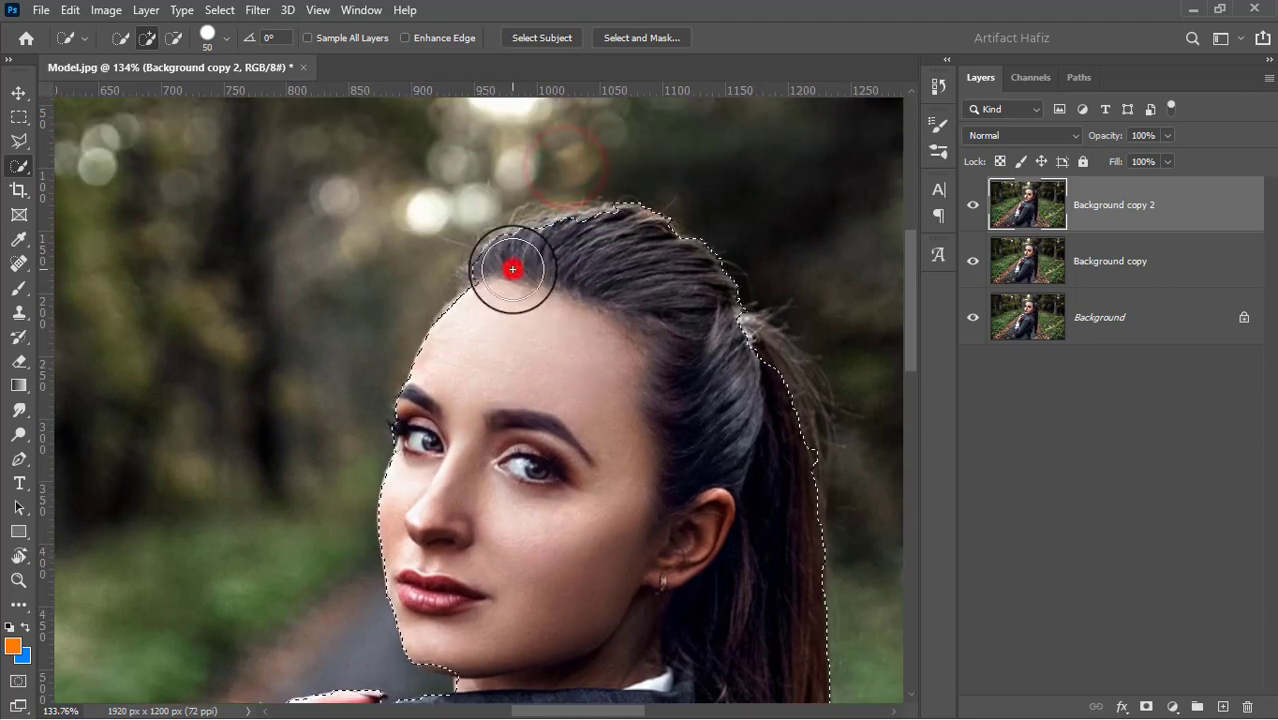
click(496, 279)
click(488, 297)
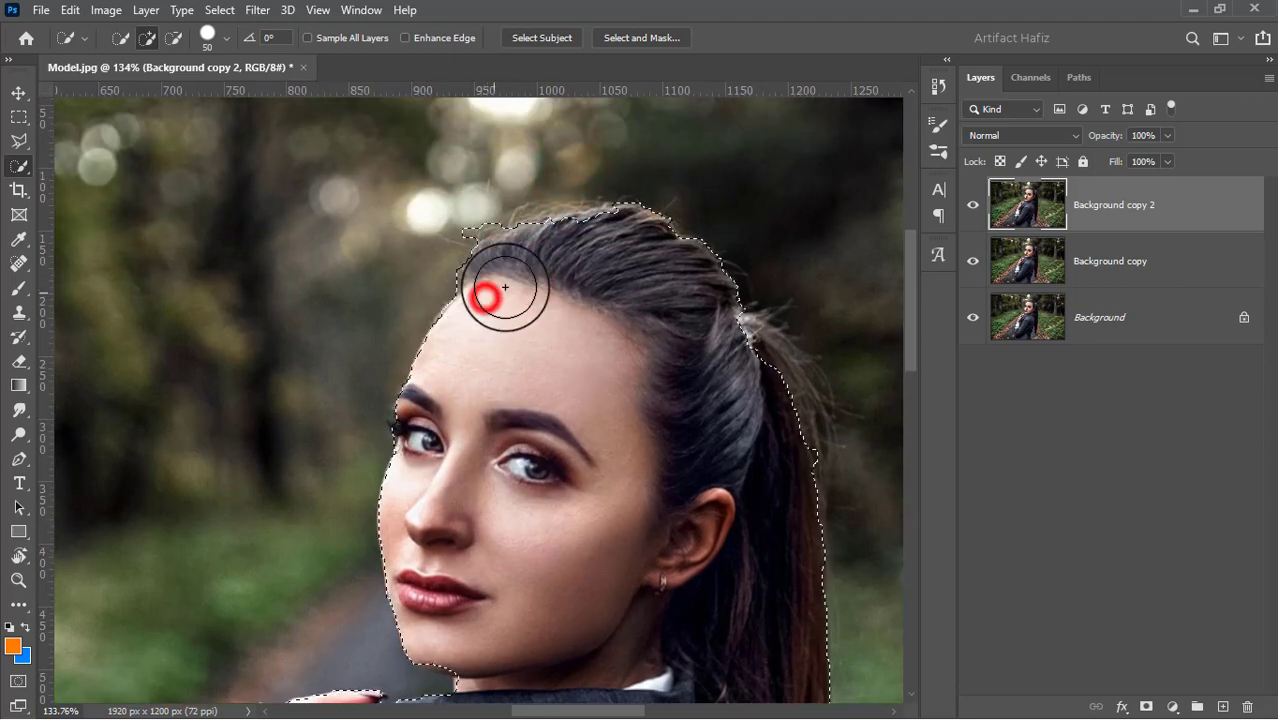
Extend the quick selection over the top of the ponytail and down to its tip, using brush size 15 for the tip
mouse_move(735, 340)
mouse_down()
mouse_move(750, 408)
mouse_move(767, 399)
mouse_up()
click(775, 432)
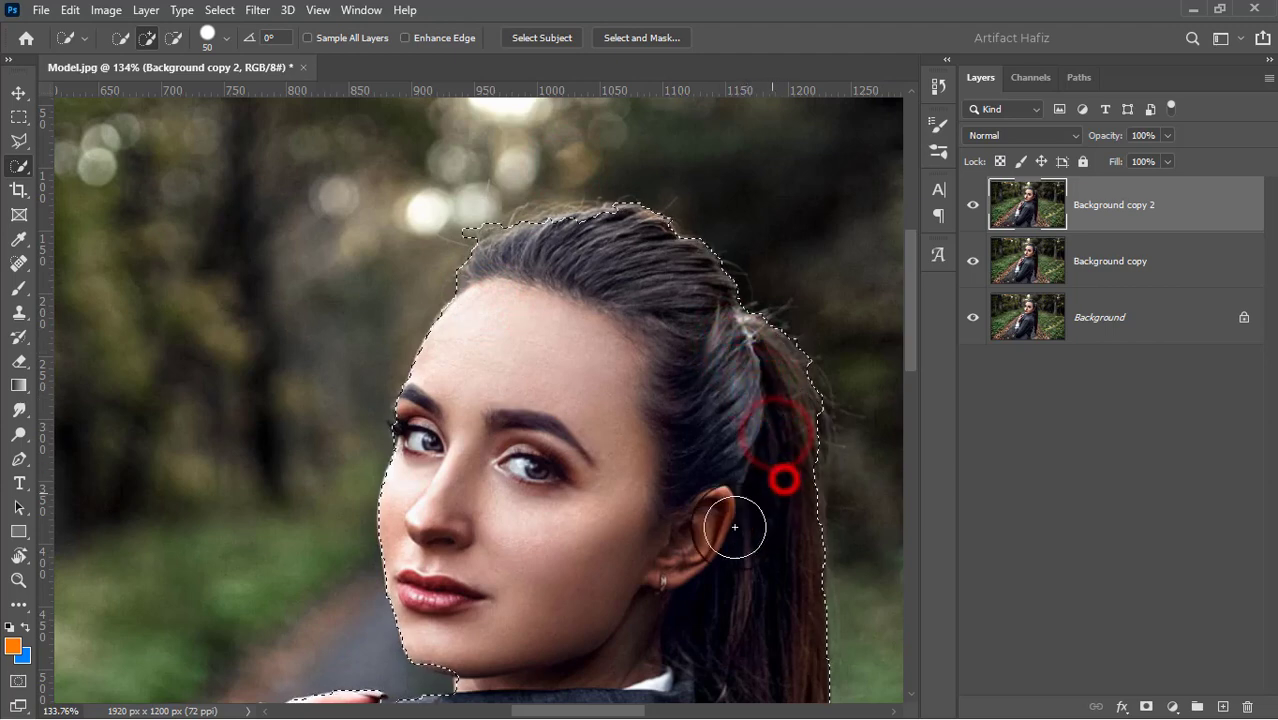
drag(710, 530, 612, 180)
drag(542, 331, 645, 314)
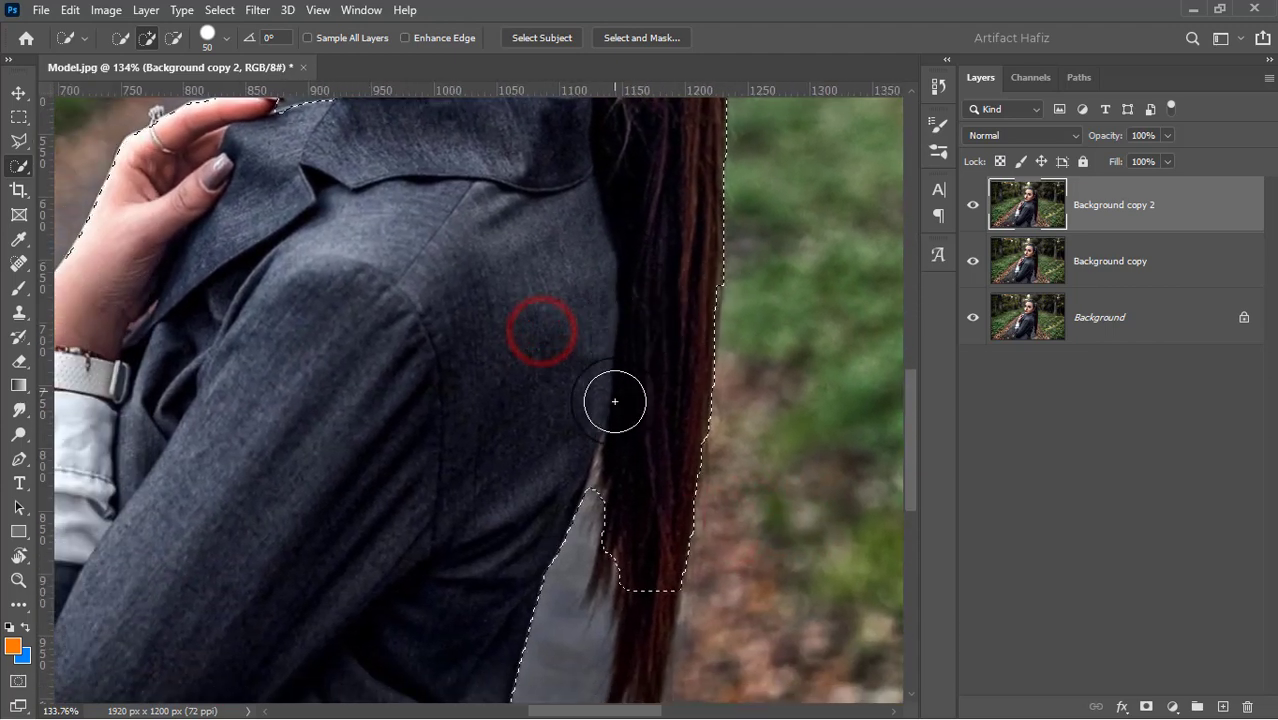
key(bracketleft)
key(bracketleft)
key(bracketleft)
key(bracketleft)
key(bracketleft)
key(bracketleft)
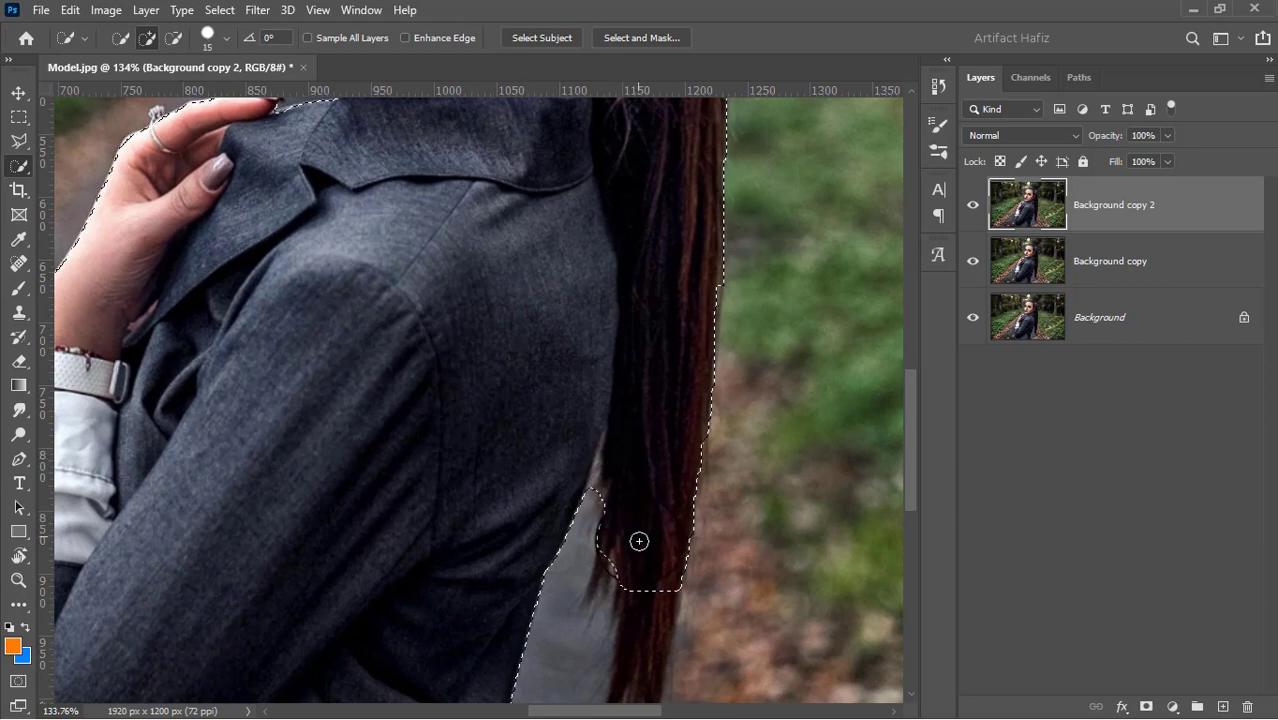
drag(647, 576, 639, 642)
Add the ring on the woman's raised hand to the quick selection
scroll(522, 478, down, 3)
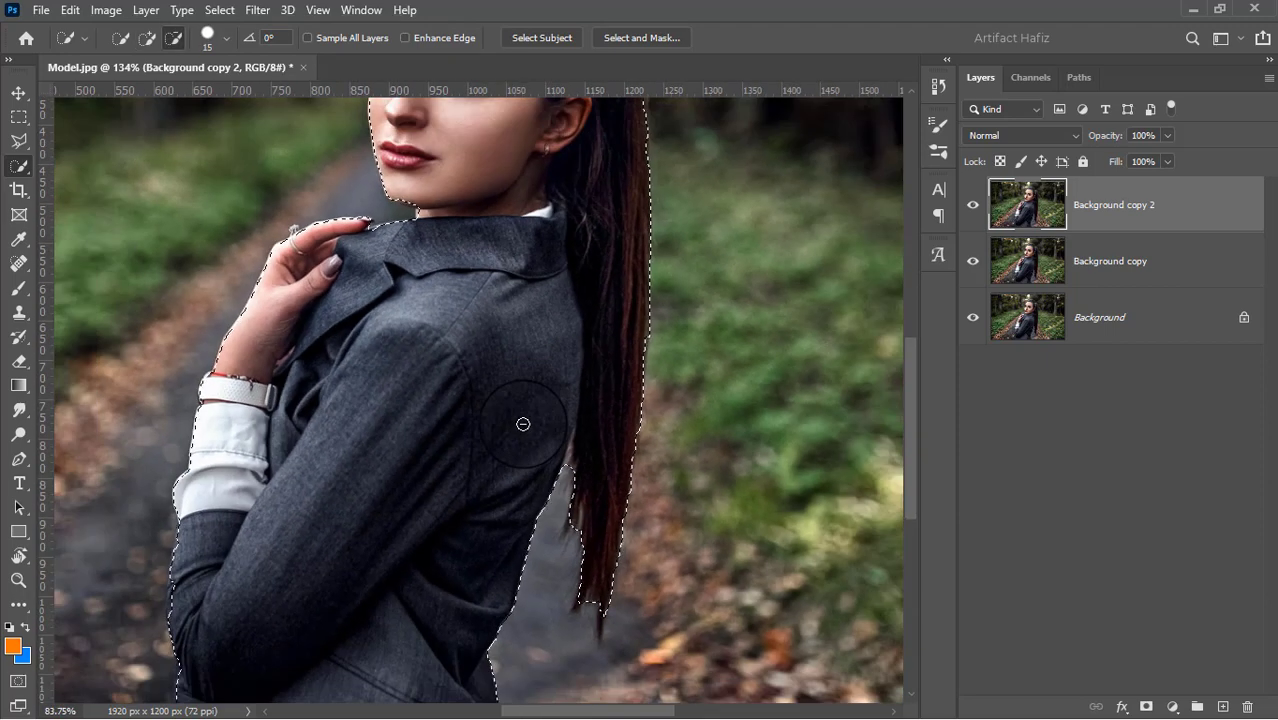
scroll(466, 429, up, 3)
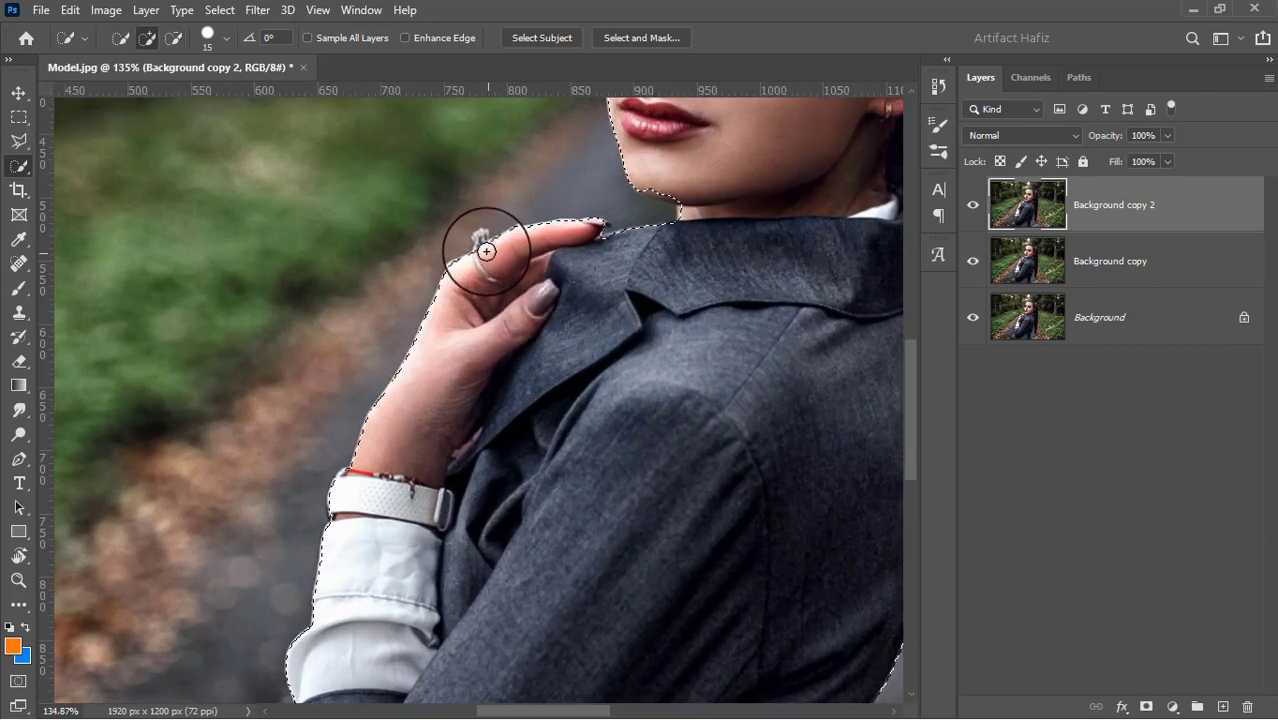
drag(487, 268, 499, 308)
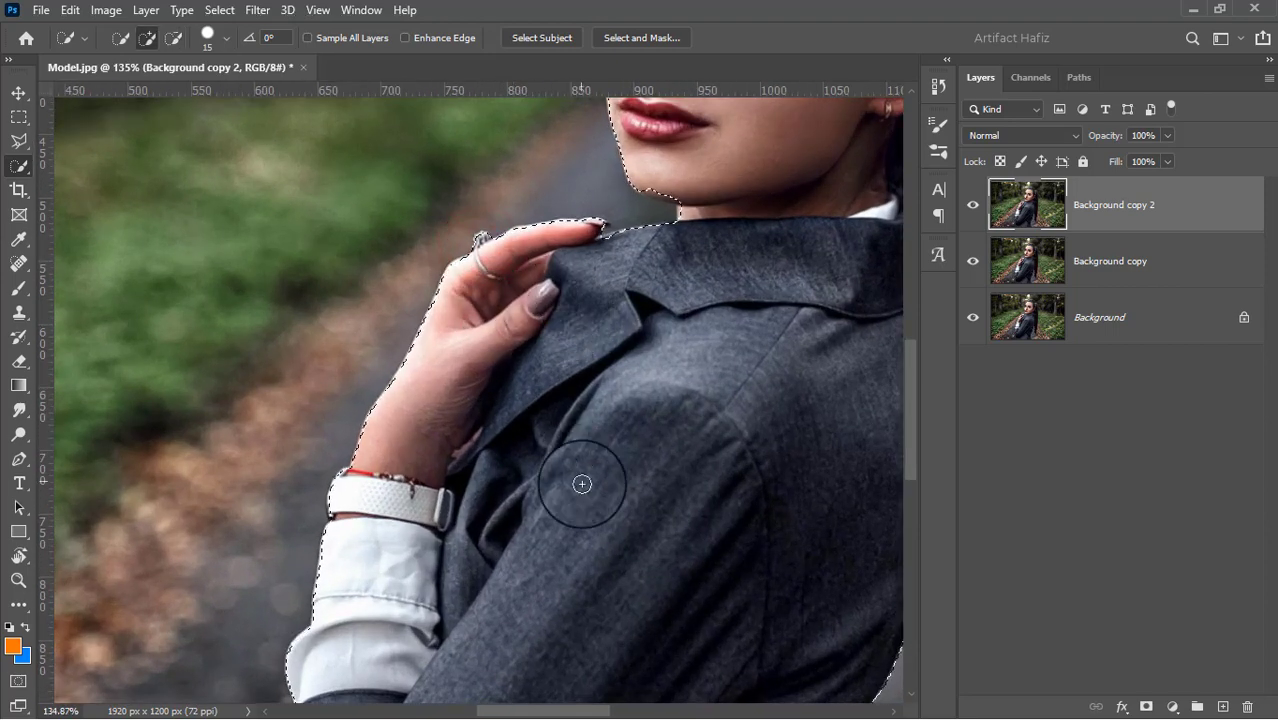
Extend the quick selection to cover the upper edge of the hair on top of the head
mouse_move(588, 461)
mouse_down()
mouse_move(611, 248)
mouse_move(634, 180)
mouse_up()
scroll(656, 326, down, 3)
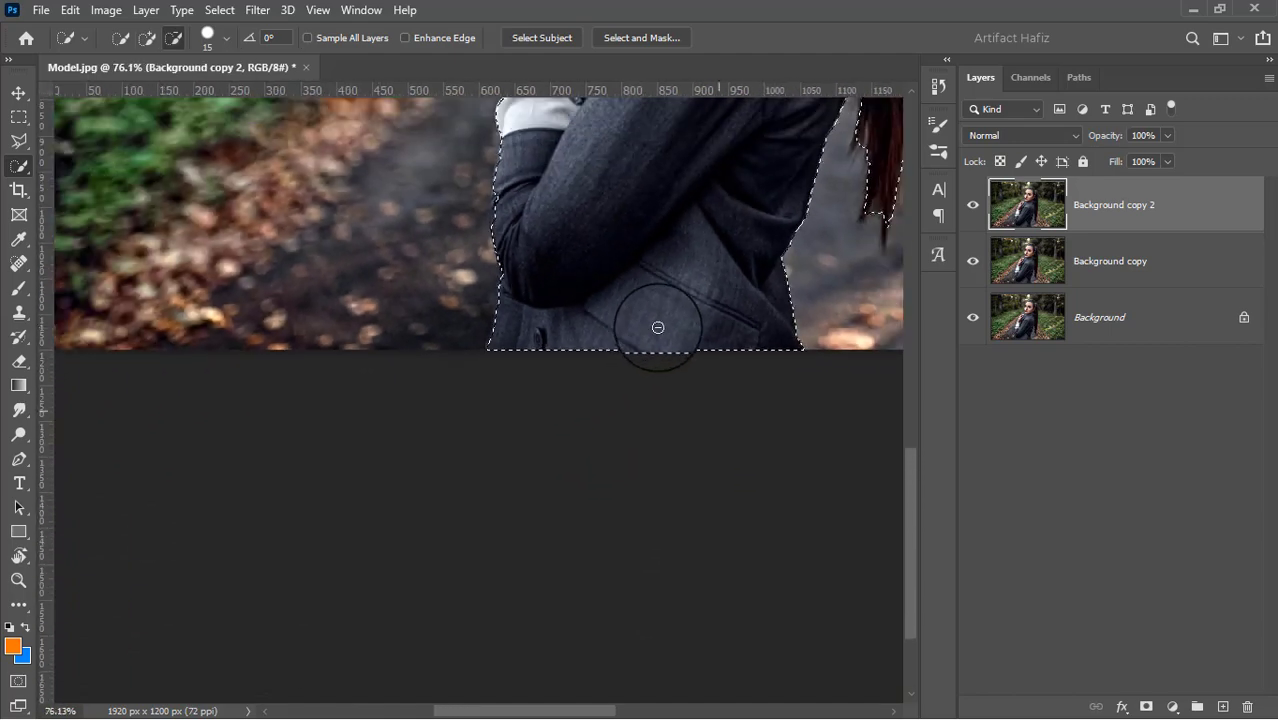
scroll(704, 306, down, 2)
scroll(696, 244, down, 2)
scroll(662, 214, up, 1)
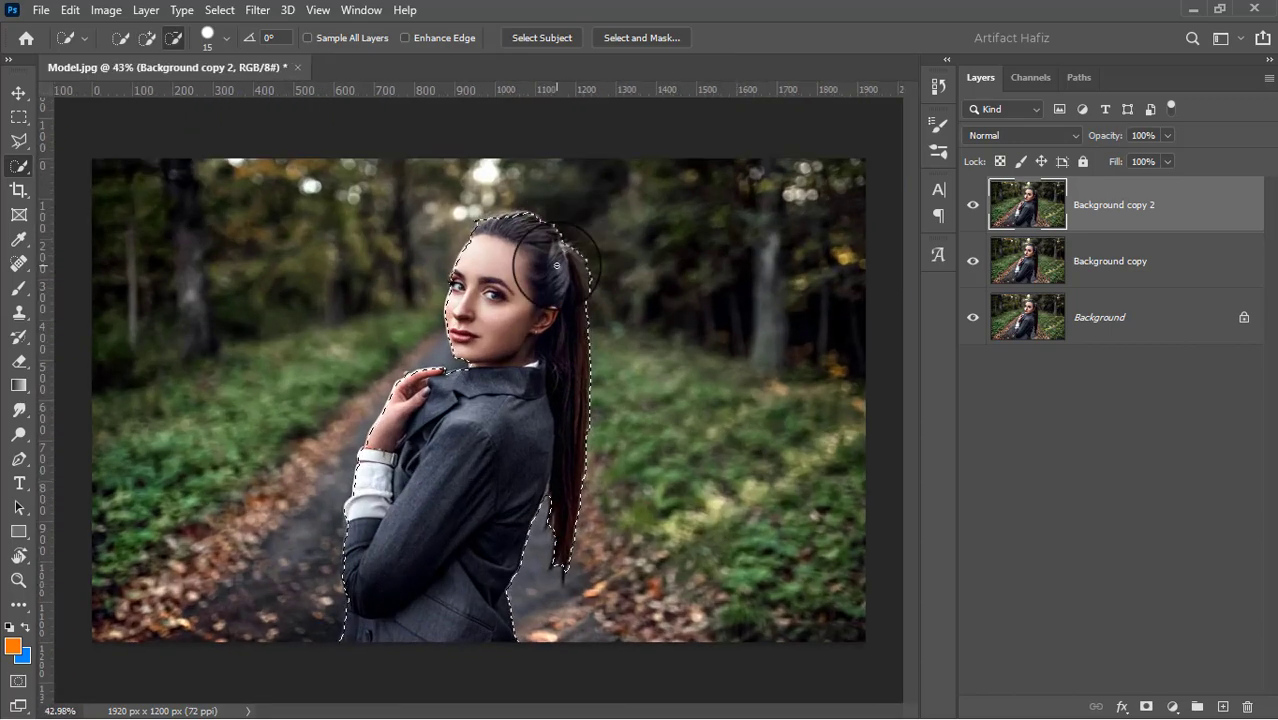
scroll(502, 231, up, 2)
scroll(502, 231, up, 3)
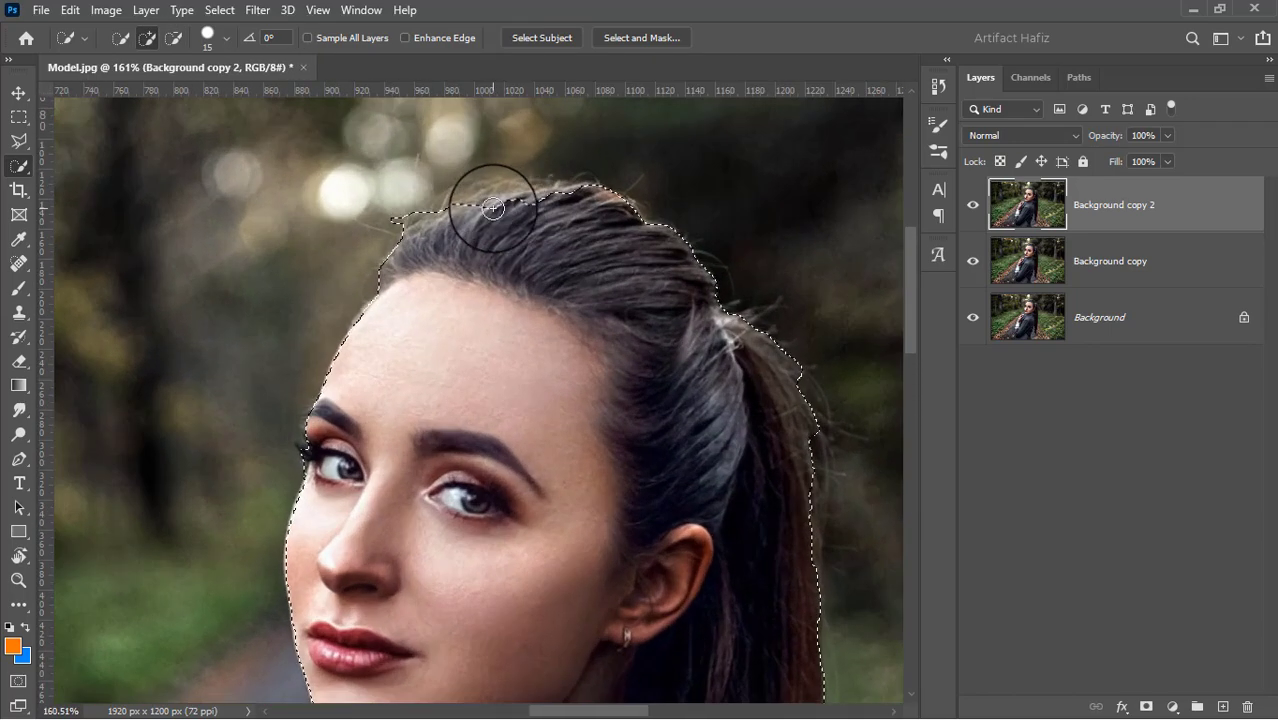
drag(480, 213, 523, 204)
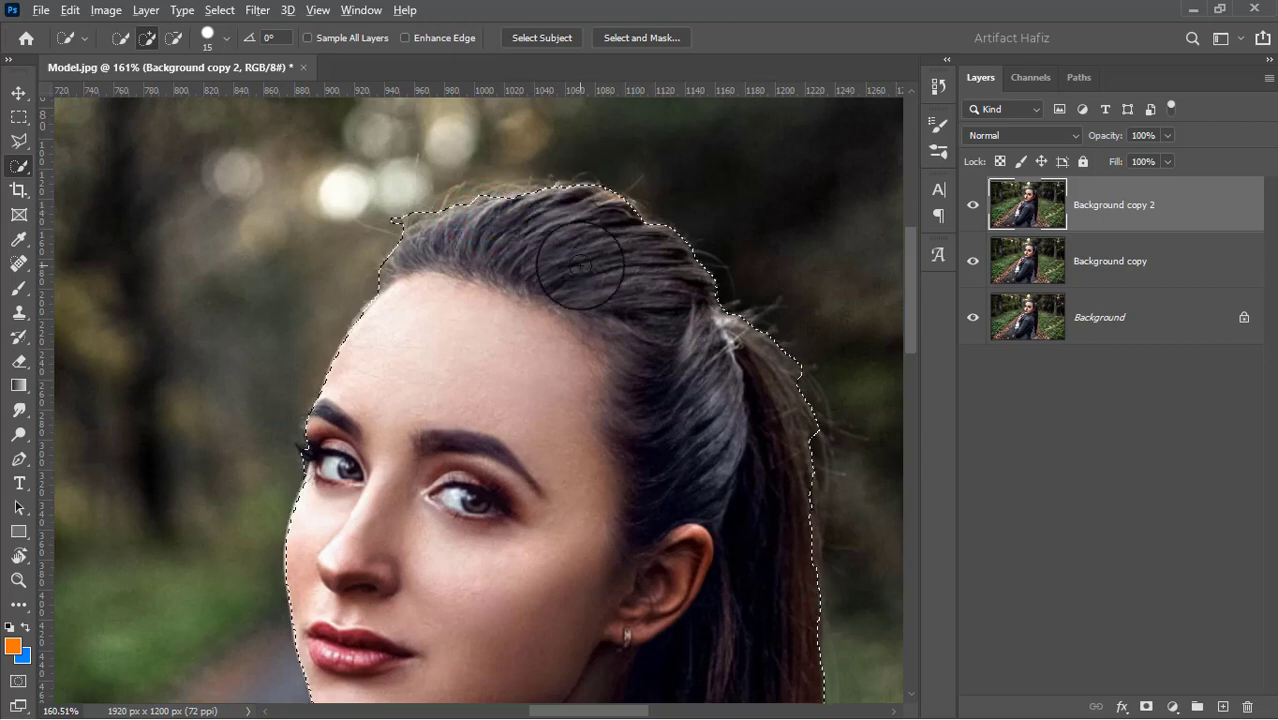
Subtract the stray background patch beside the front hairline from the selection
scroll(580, 265, down, 3)
scroll(488, 242, up, 3)
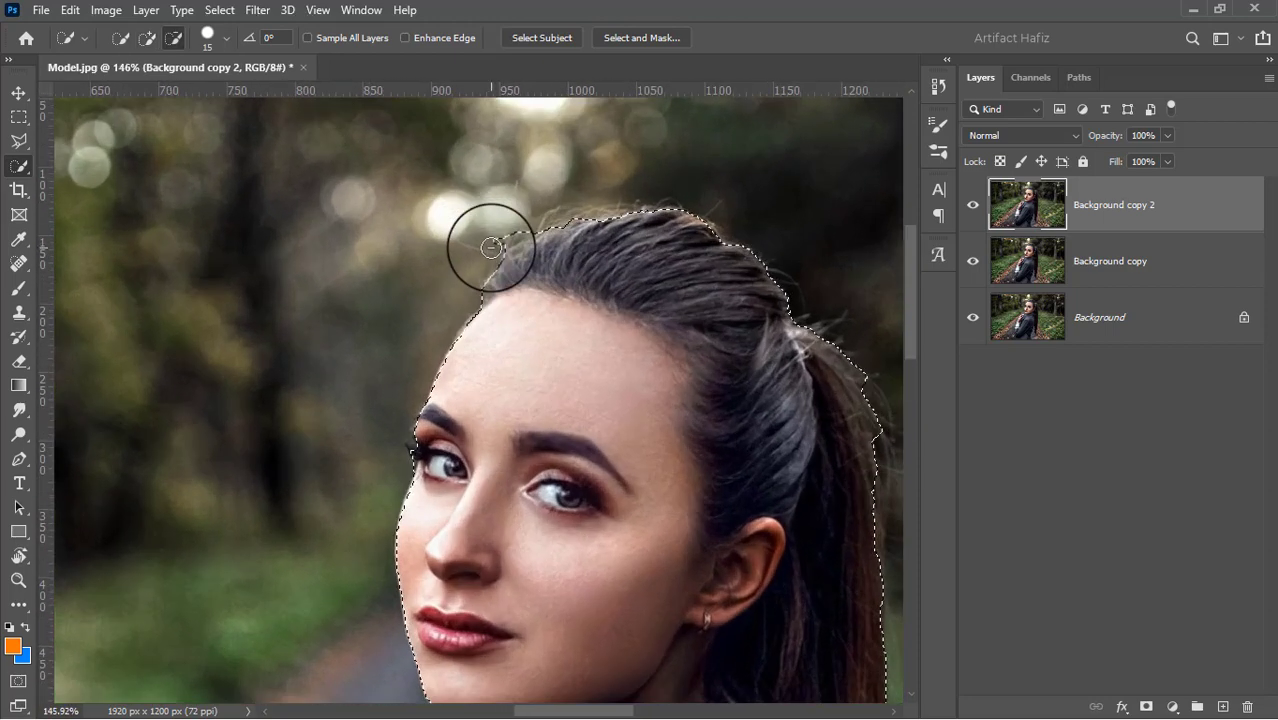
drag(486, 241, 539, 205)
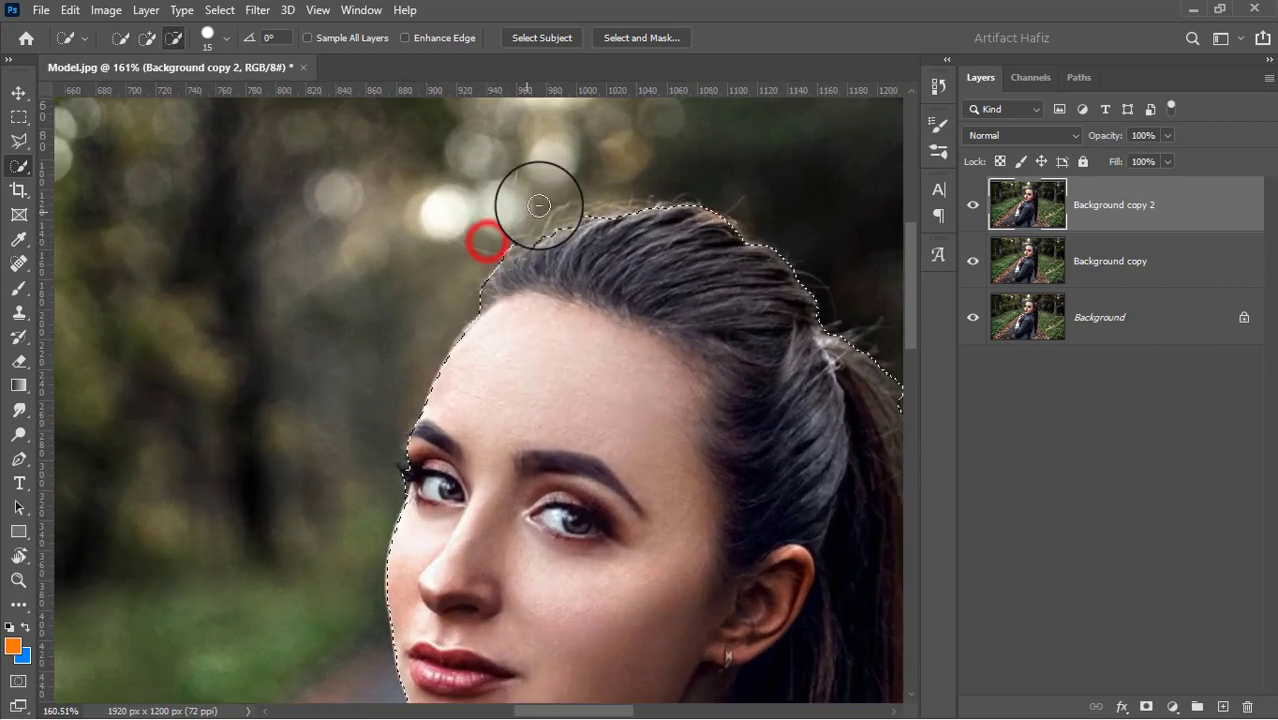
Open Select and Mask and refine the hair edge across the top and back of the head with the Refine Edge Brush at size 25
click(637, 39)
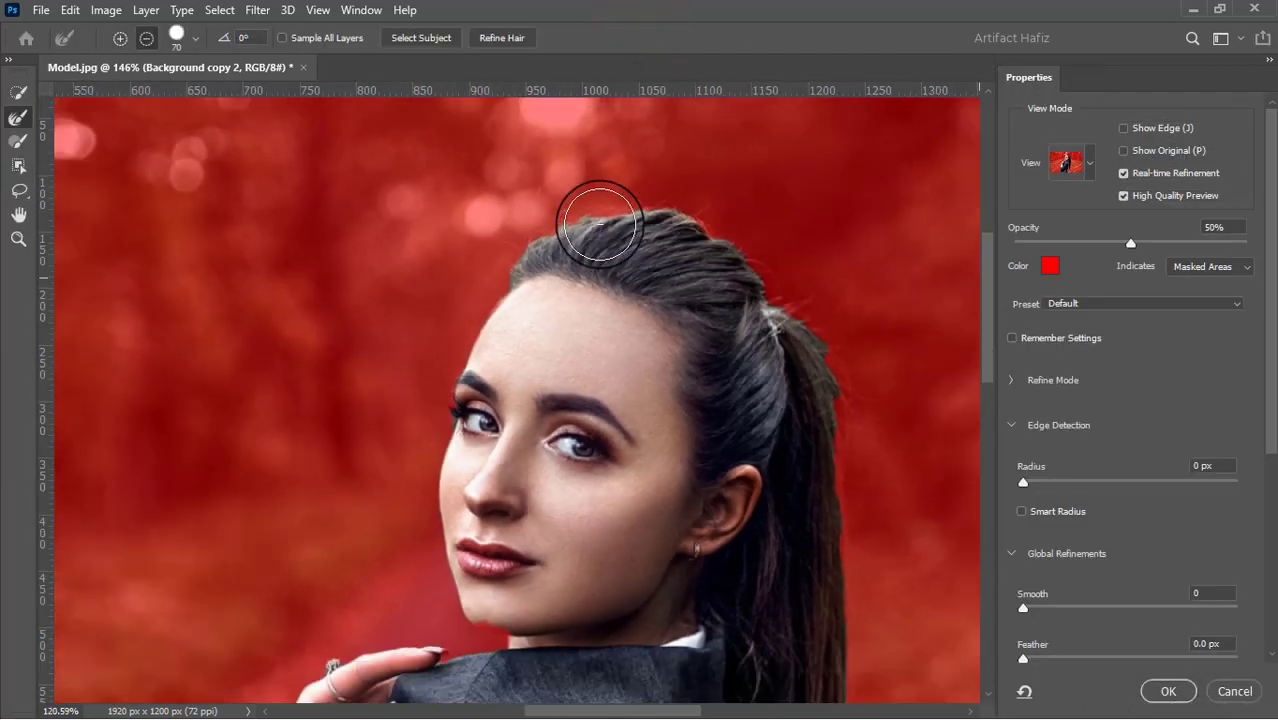
scroll(599, 222, down, 2)
click(22, 120)
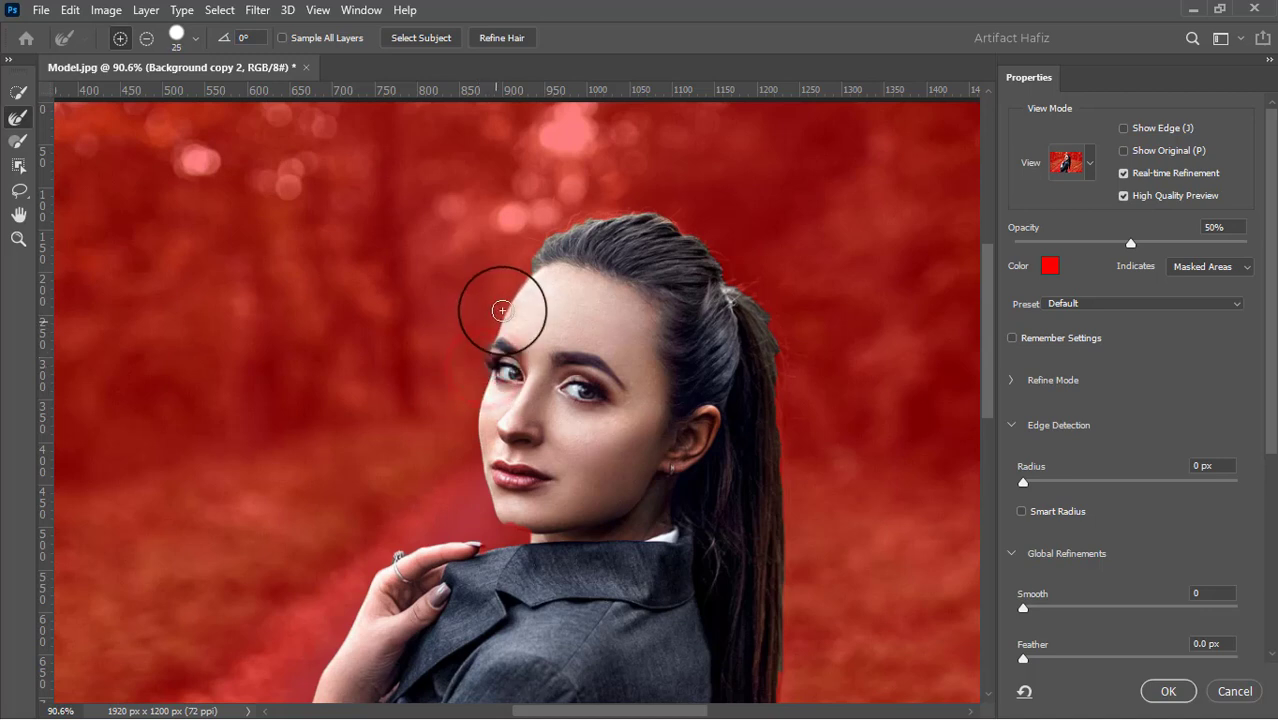
mouse_move(533, 257)
mouse_down()
mouse_move(641, 210)
mouse_move(672, 220)
mouse_move(756, 316)
mouse_up()
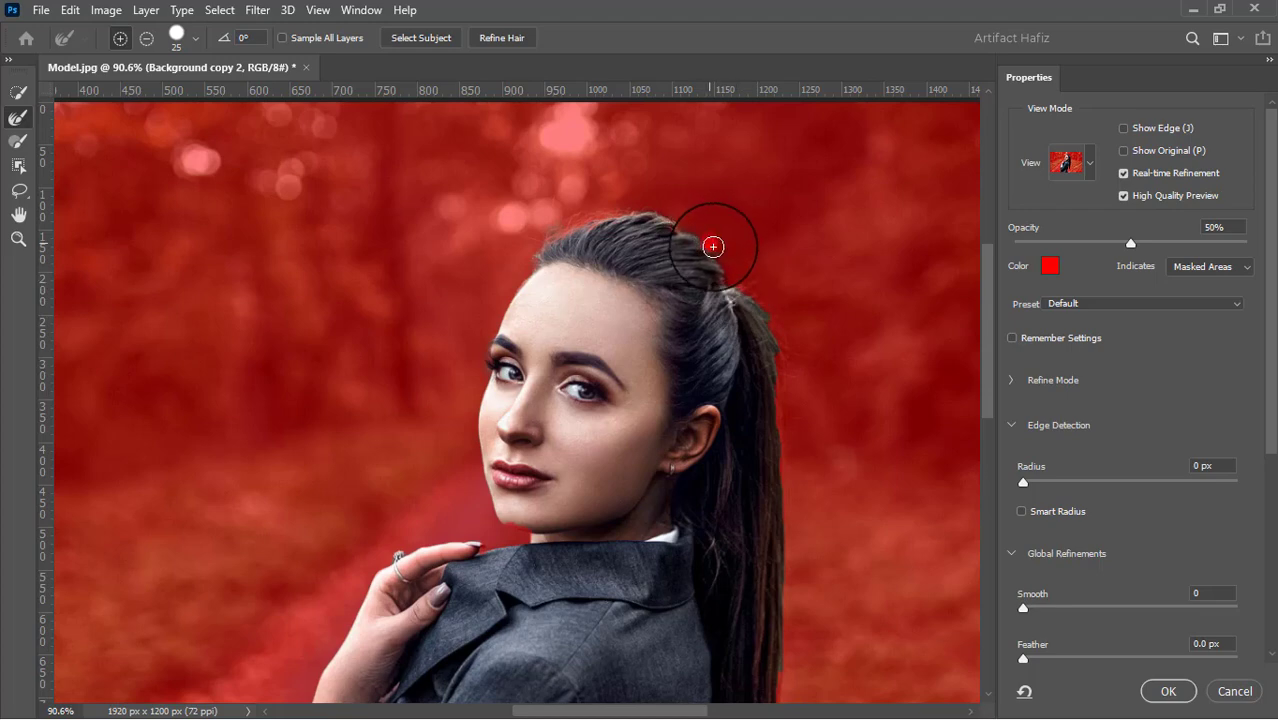
mouse_move(713, 247)
mouse_down()
mouse_move(764, 311)
mouse_move(778, 373)
mouse_up()
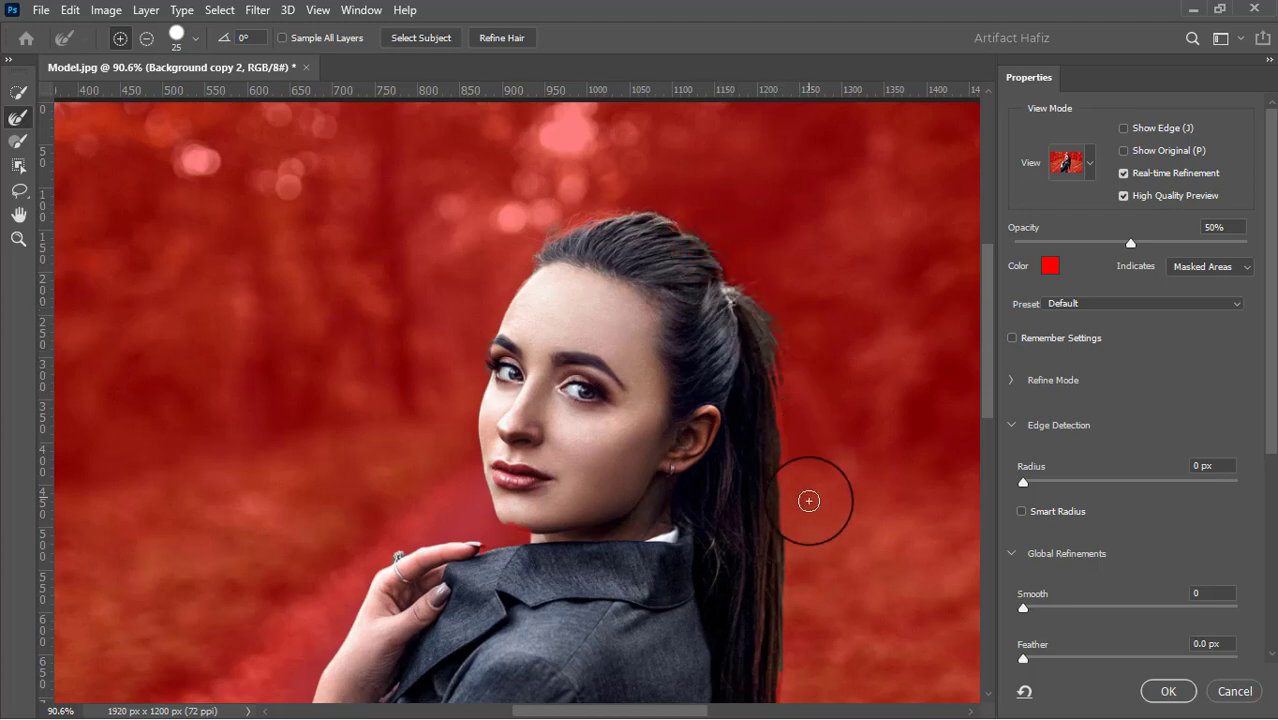
Refine the hair edge from the back of the head along the ponytail to its tip
mouse_move(854, 564)
mouse_down()
mouse_move(812, 362)
mouse_move(822, 488)
mouse_up()
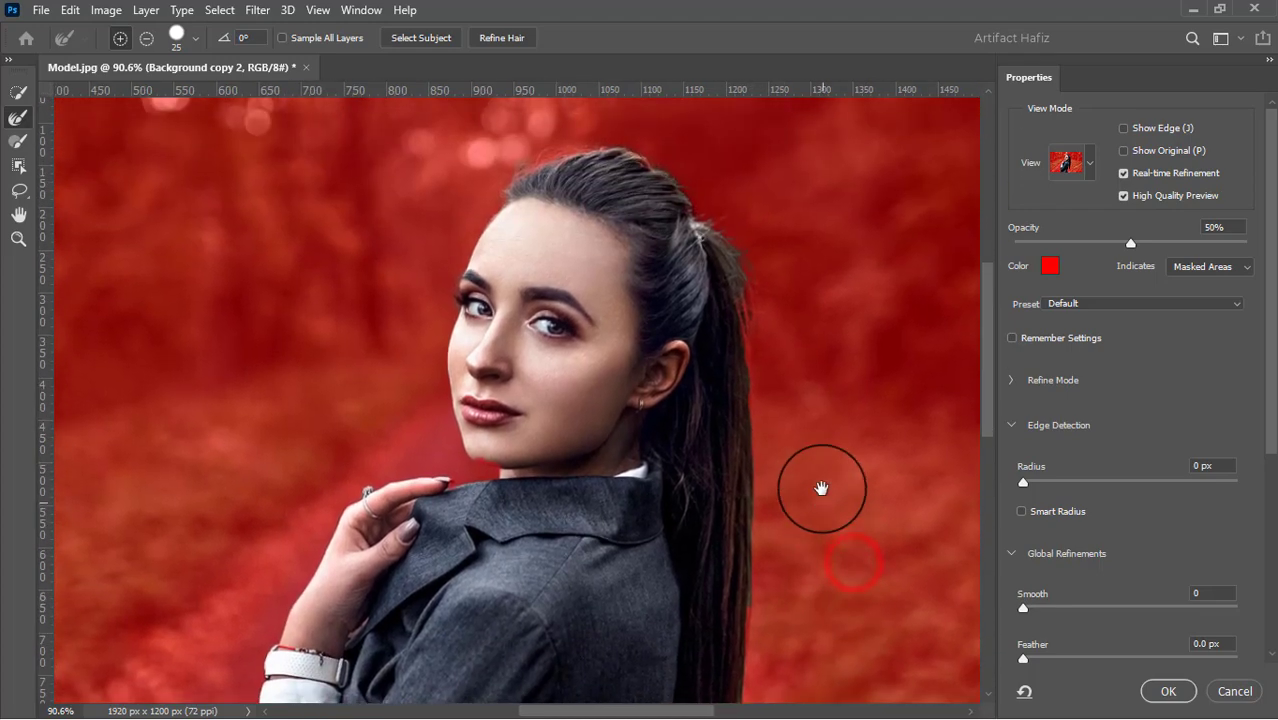
mouse_move(662, 165)
mouse_down()
mouse_move(714, 205)
mouse_move(725, 285)
mouse_up()
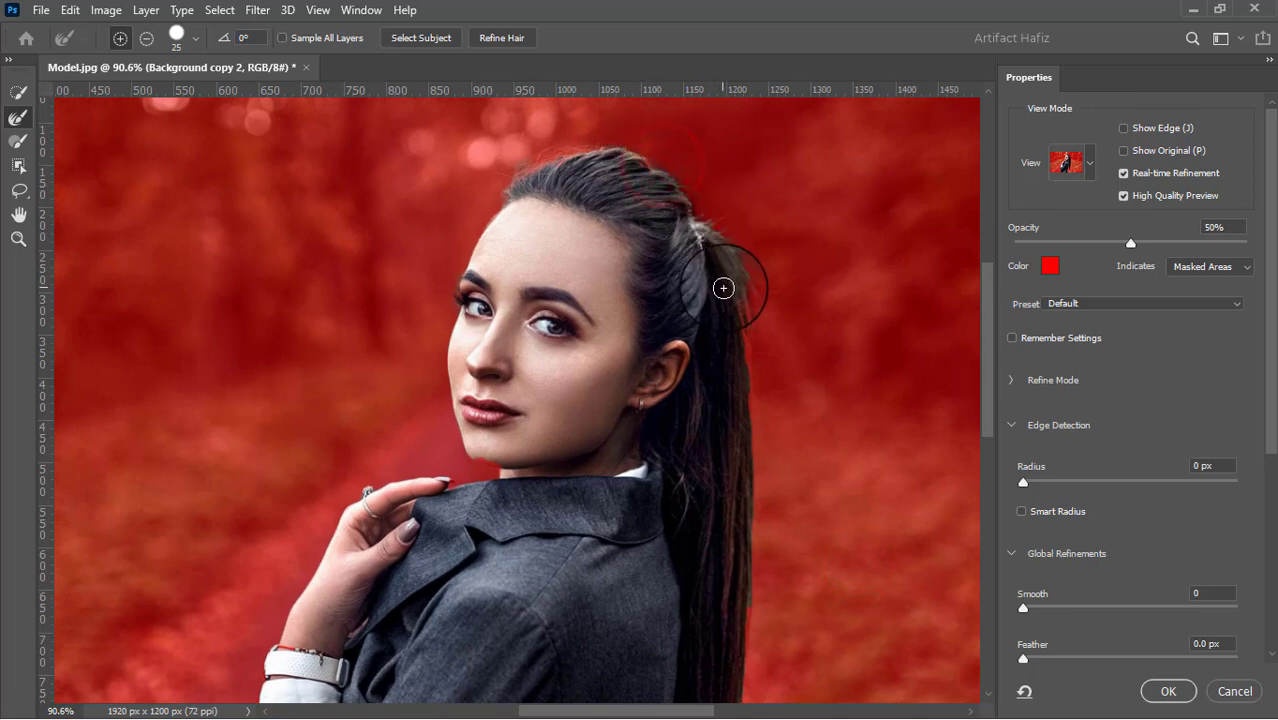
mouse_move(659, 166)
mouse_down()
mouse_move(693, 208)
mouse_move(760, 360)
mouse_move(703, 207)
mouse_move(717, 287)
mouse_move(694, 308)
mouse_move(704, 455)
mouse_move(740, 352)
mouse_move(743, 208)
mouse_up()
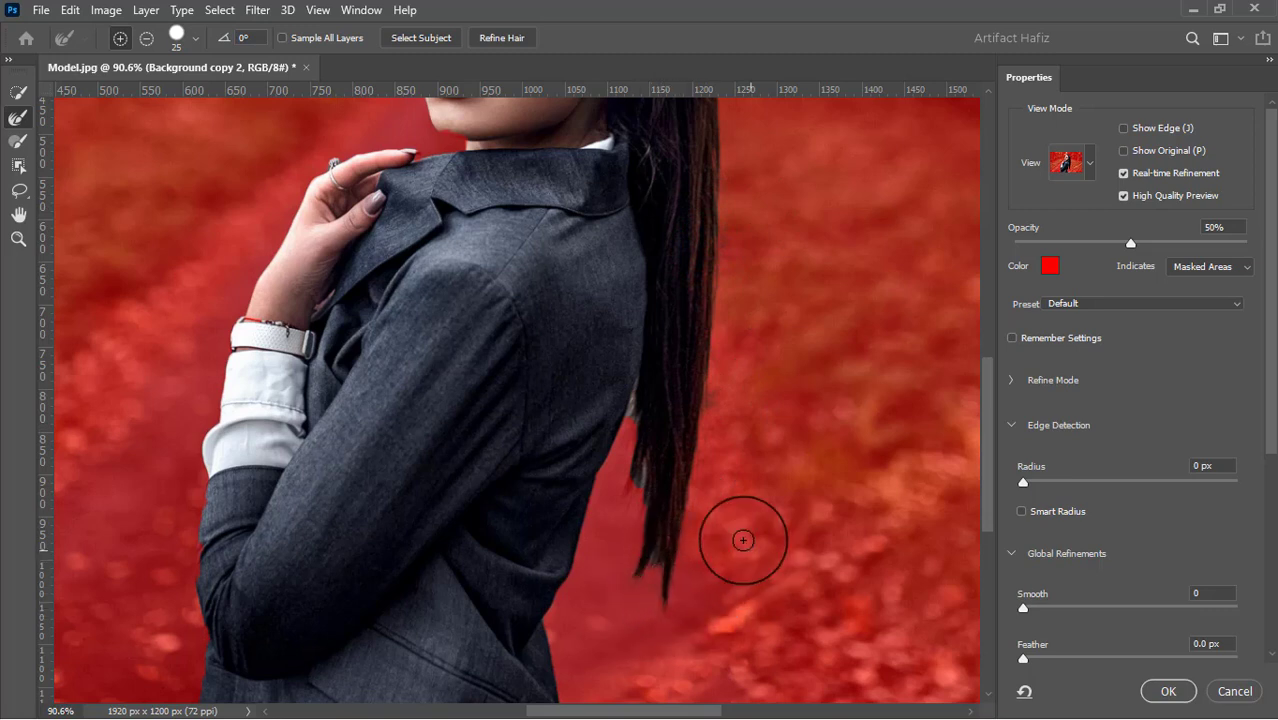
drag(679, 497, 719, 545)
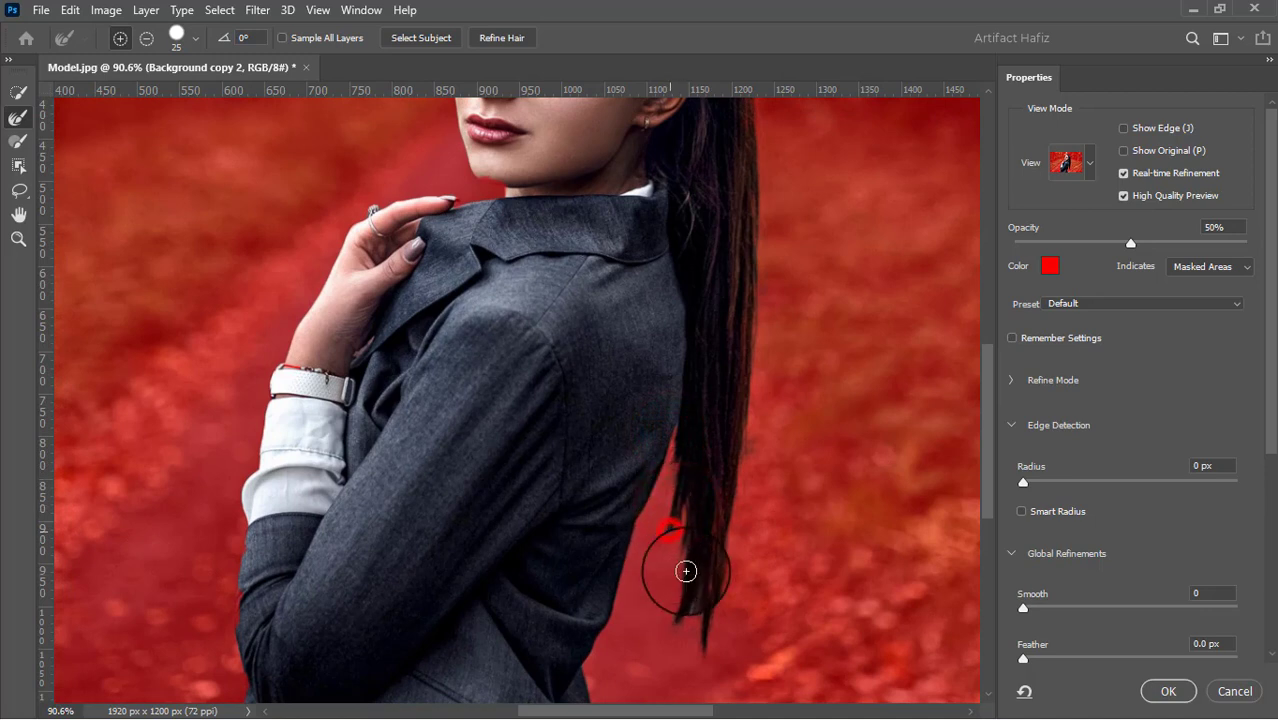
Accept the refined selection and apply it as a layer mask to Background copy 2
mouse_move(570, 522)
mouse_down()
mouse_move(756, 542)
mouse_move(801, 560)
mouse_up()
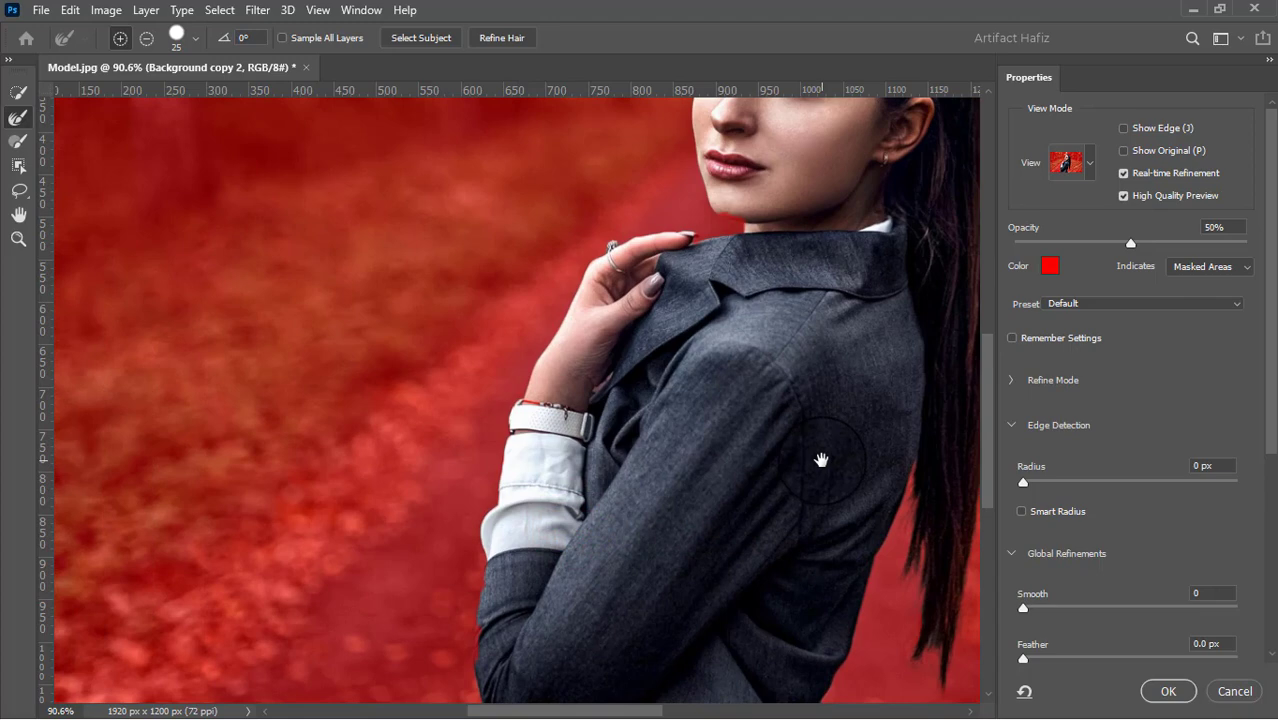
scroll(821, 459, down, 3)
scroll(821, 459, down, 3)
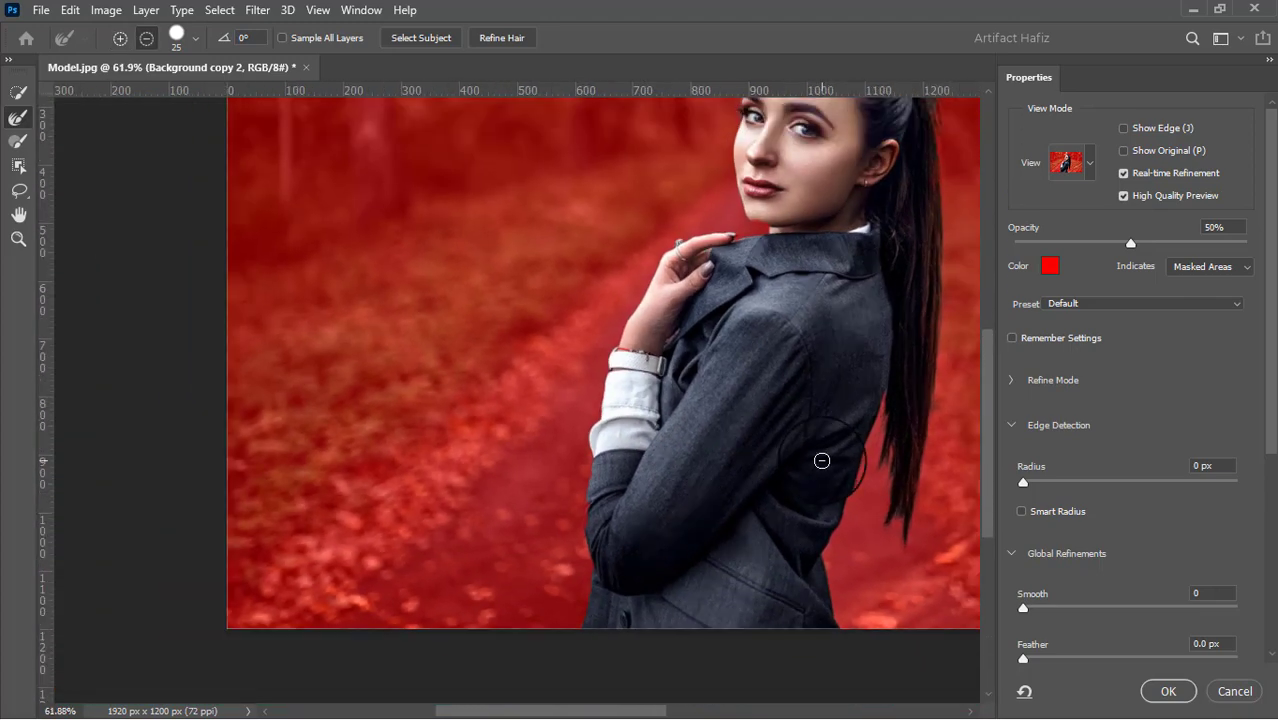
drag(793, 260, 737, 398)
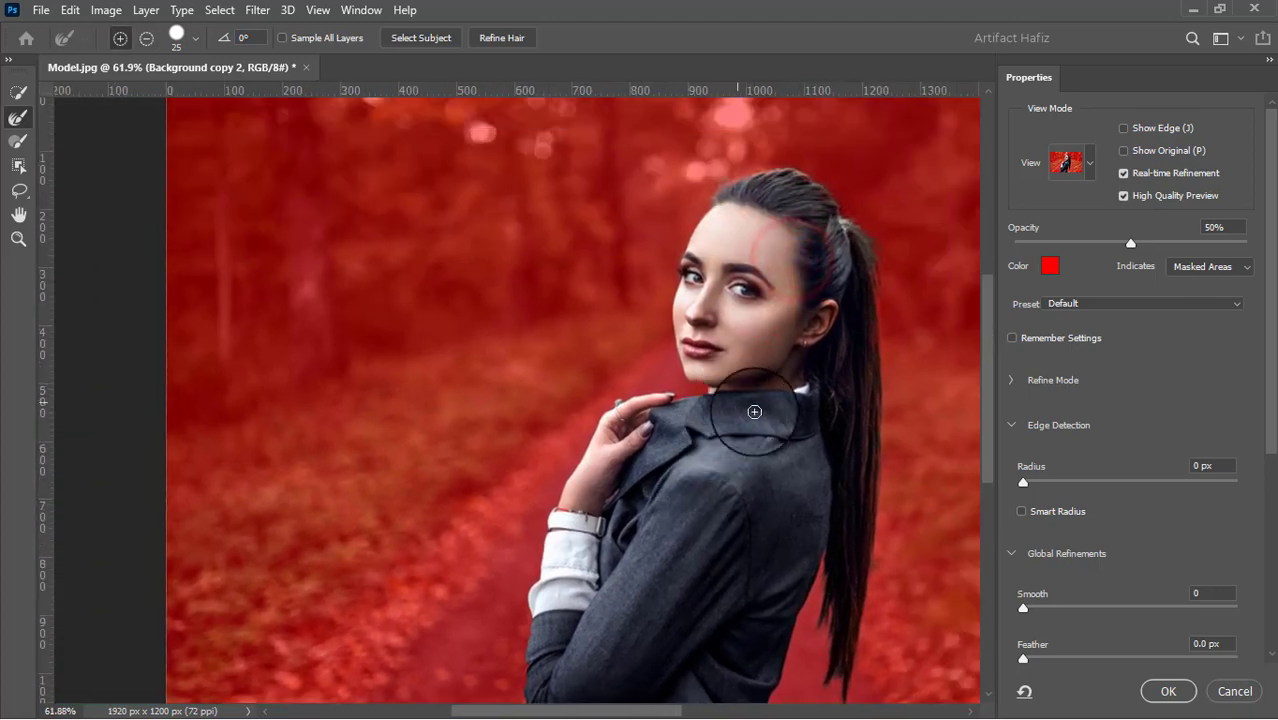
click(1170, 691)
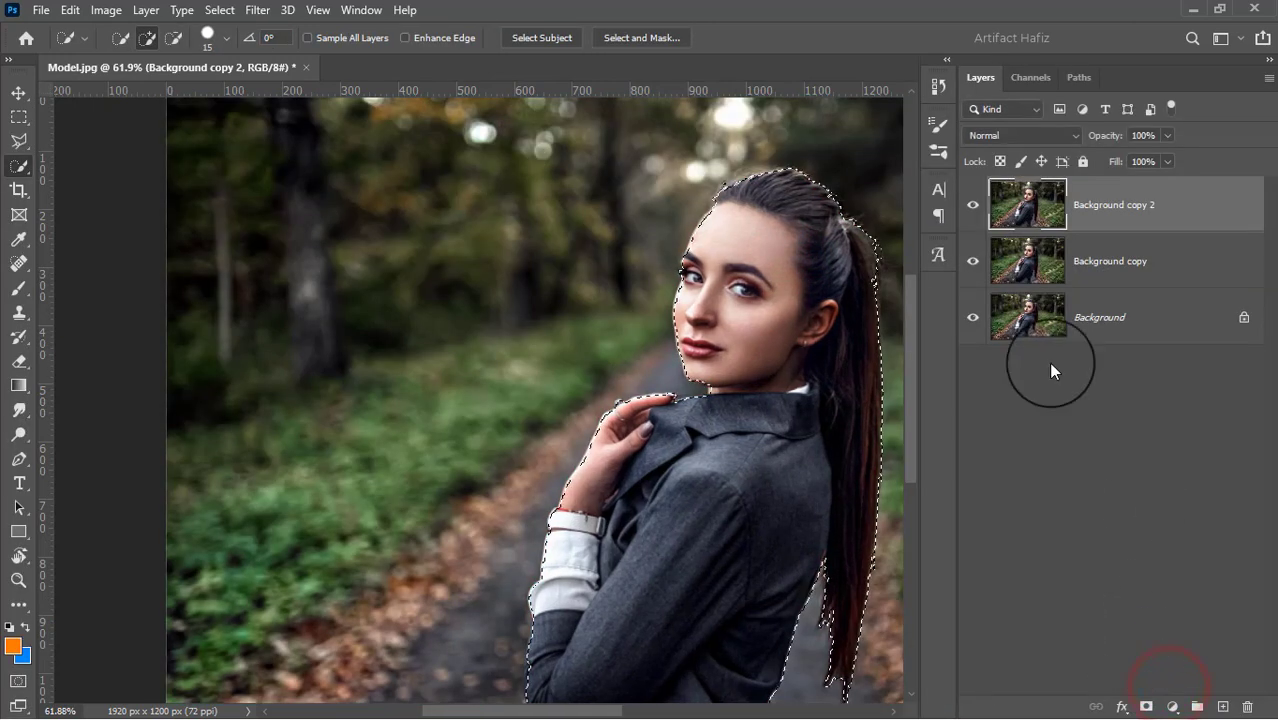
click(1145, 705)
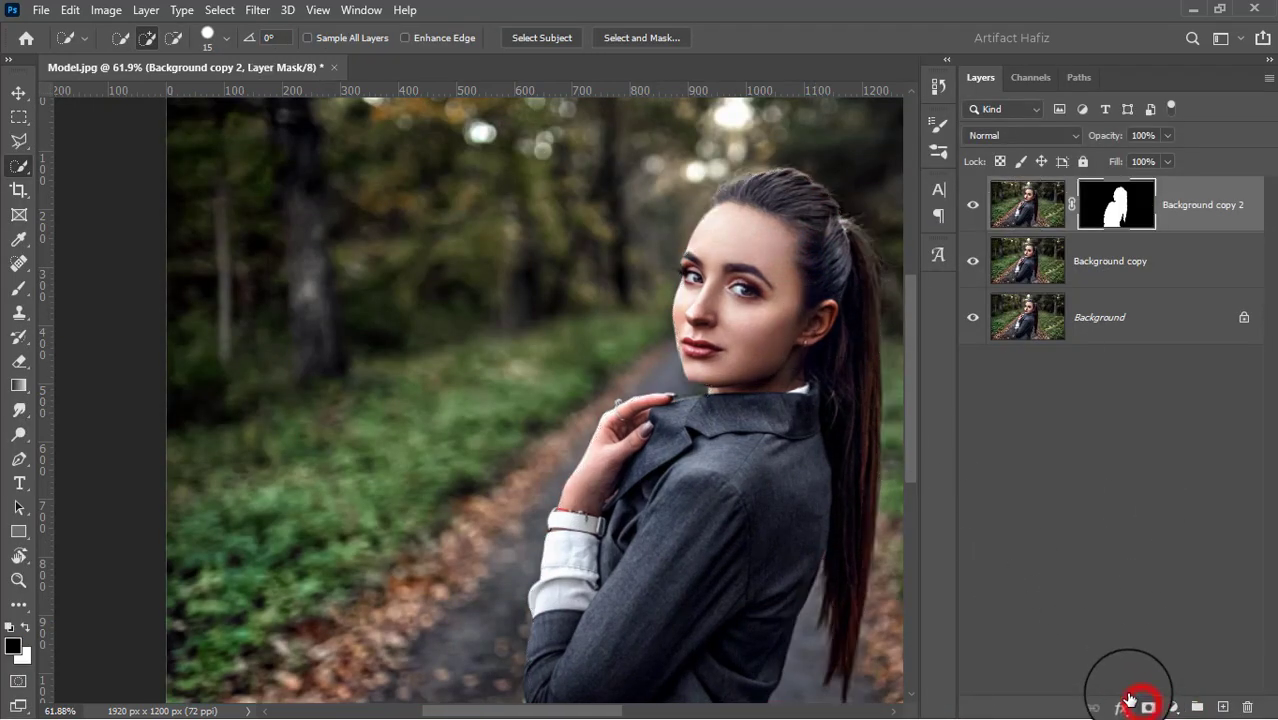
Hide the Background copy 2 layer and load its layer mask as a selection around the woman
click(1087, 267)
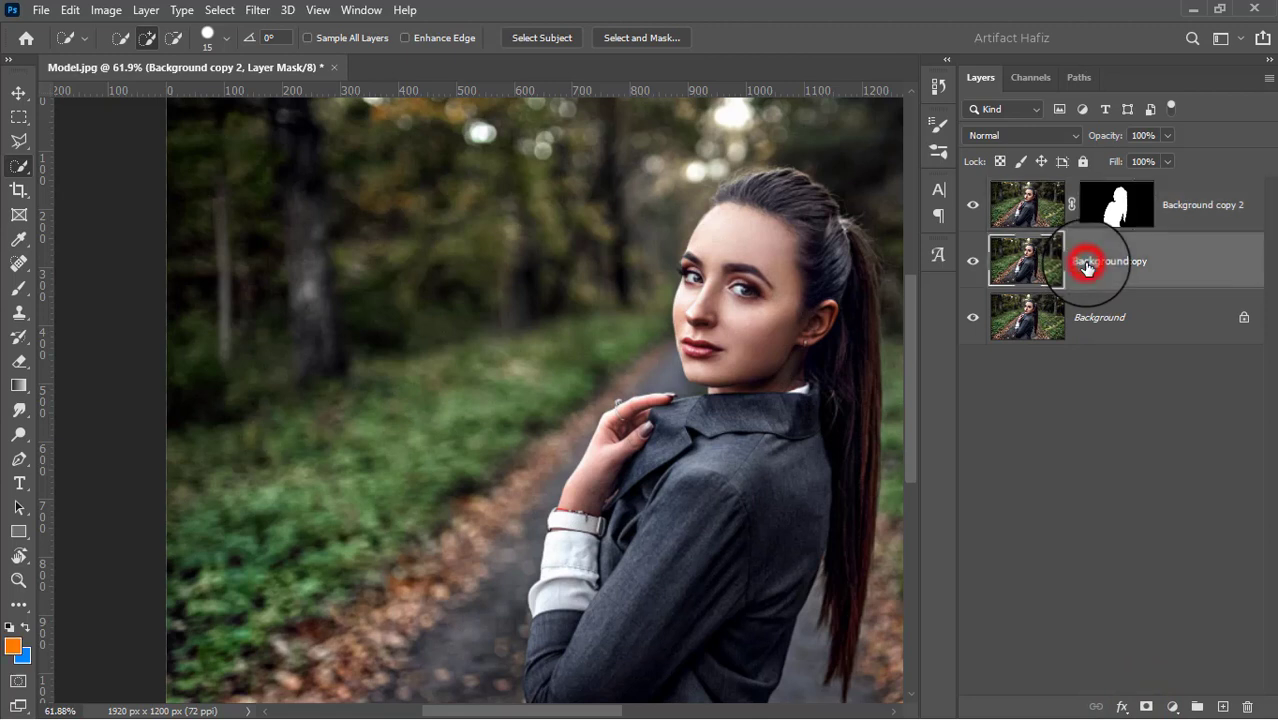
click(972, 206)
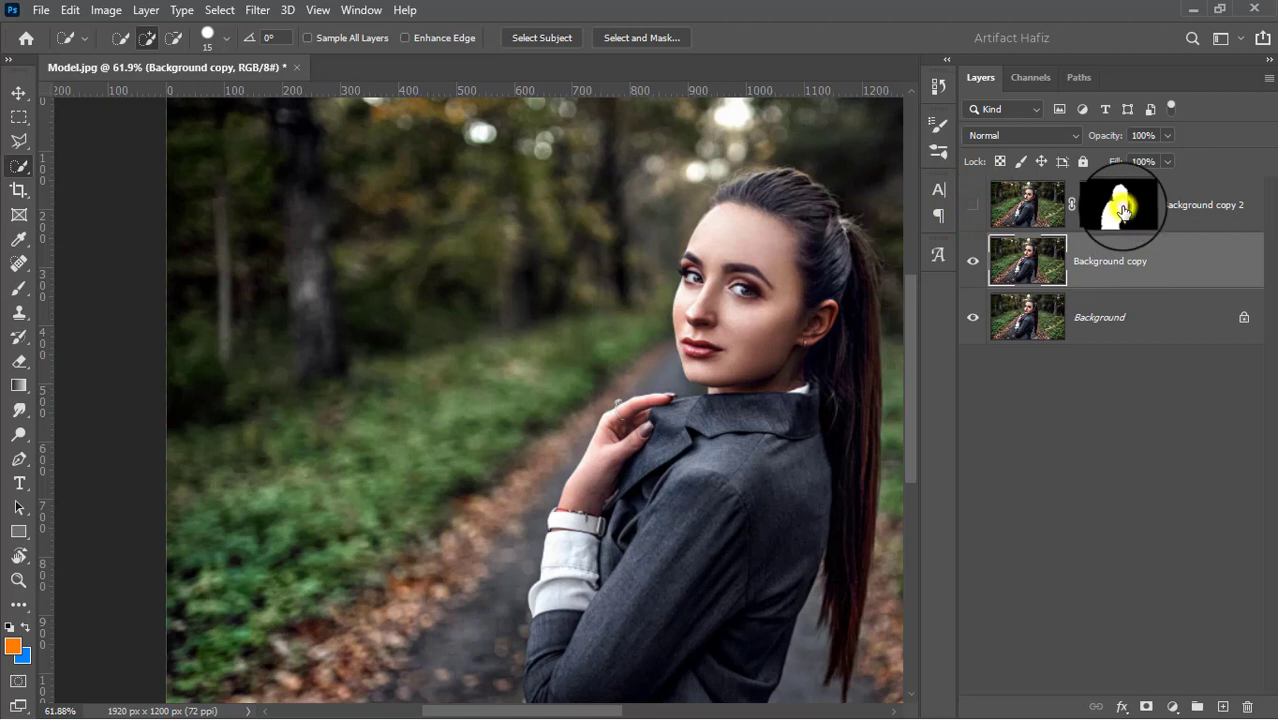
click(1123, 210)
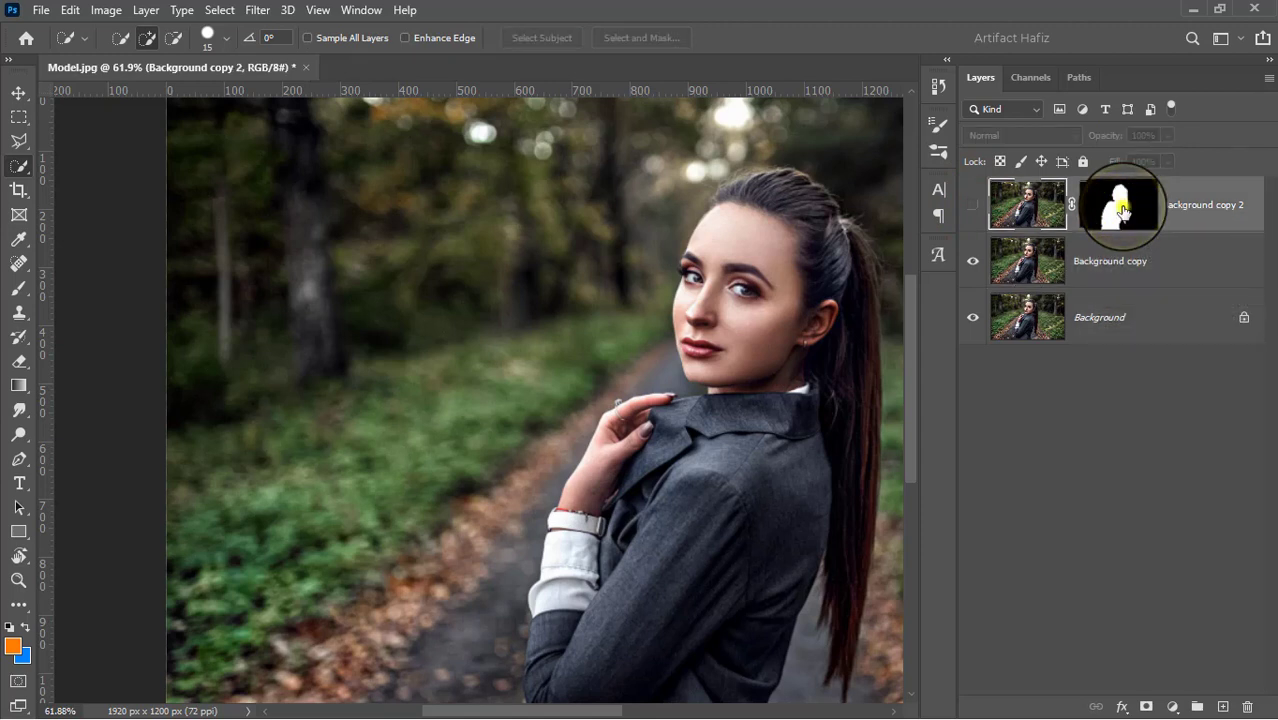
right_click(1122, 206)
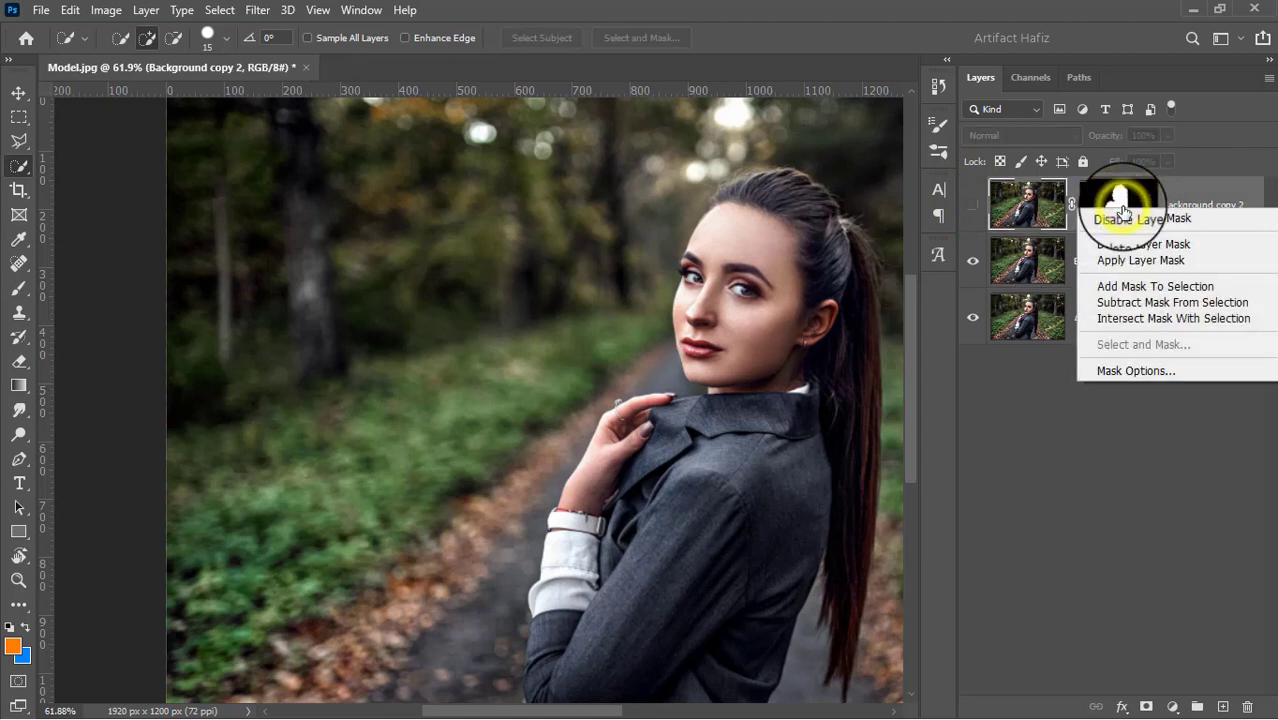
click(1145, 317)
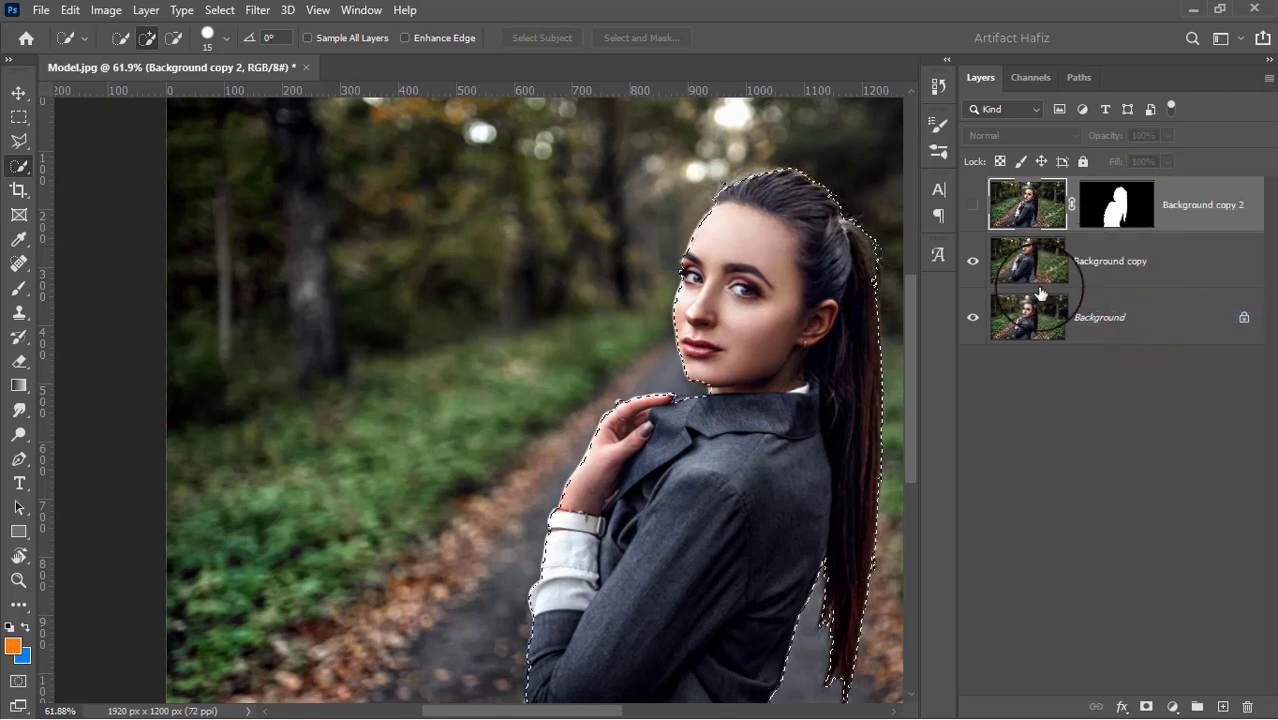
Expand the woman's selection by 13 pixels on the Background copy layer
click(1132, 262)
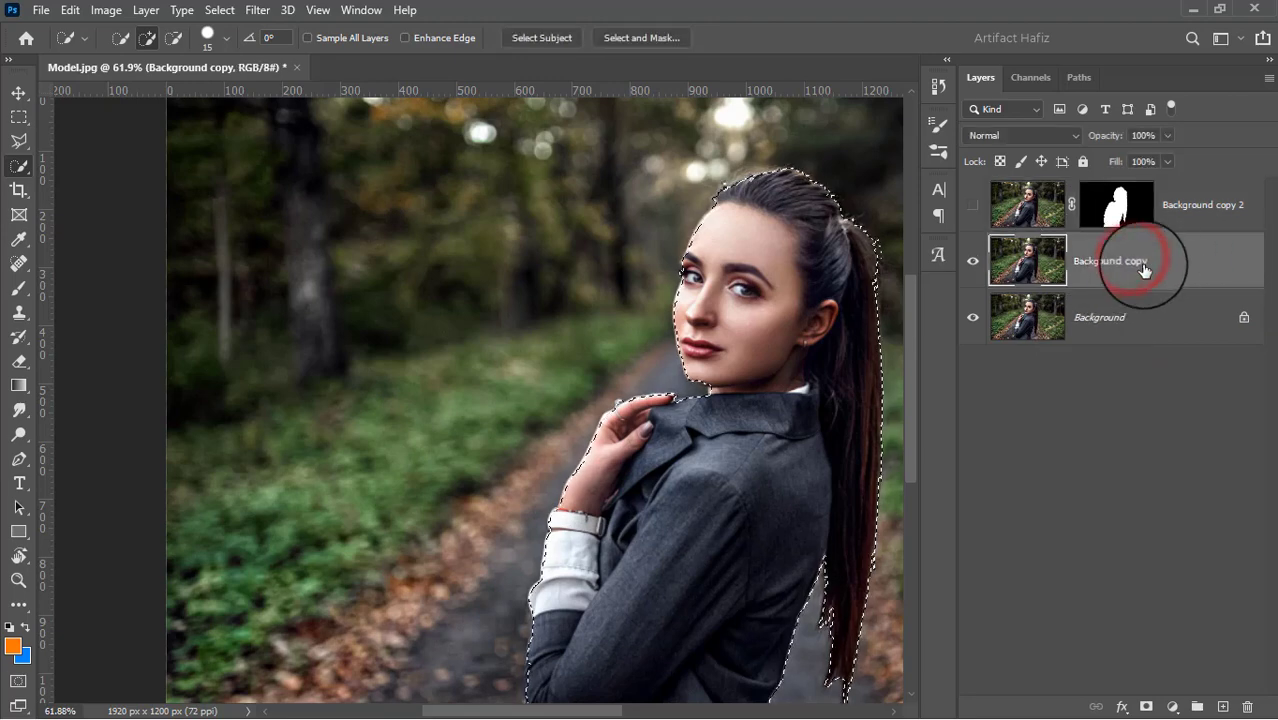
click(257, 10)
mouse_move(216, 12)
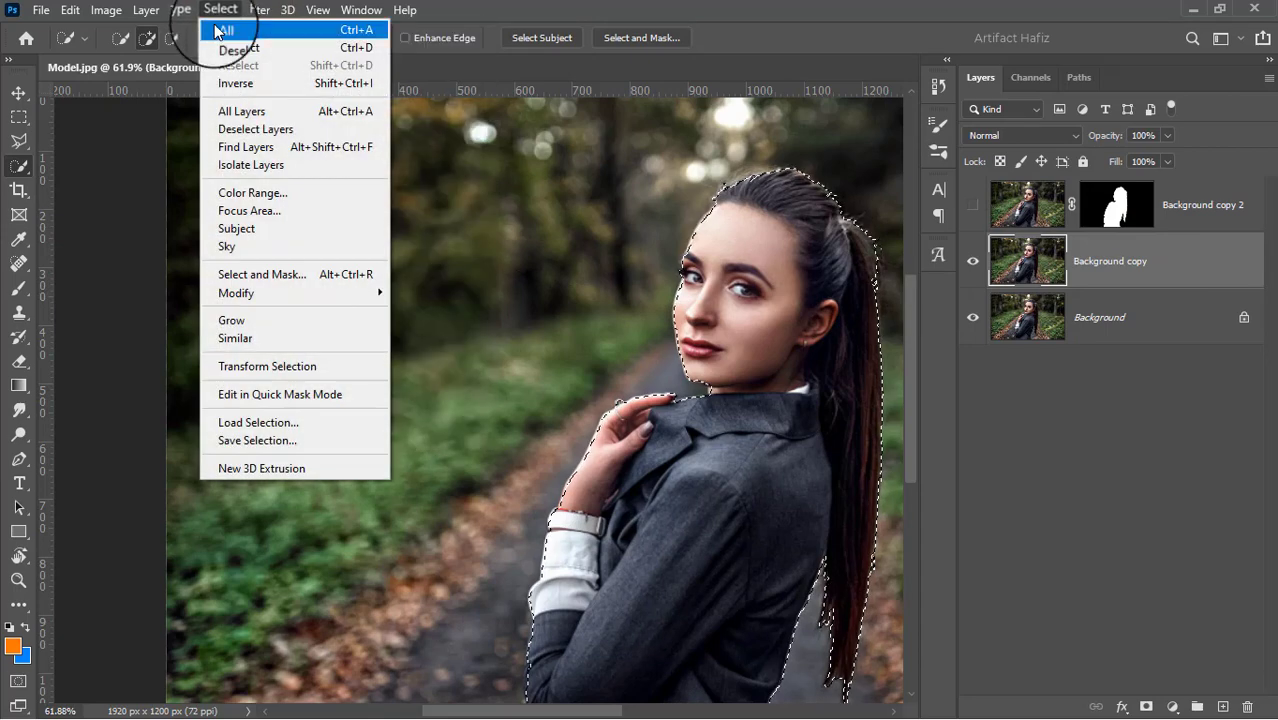
mouse_move(354, 293)
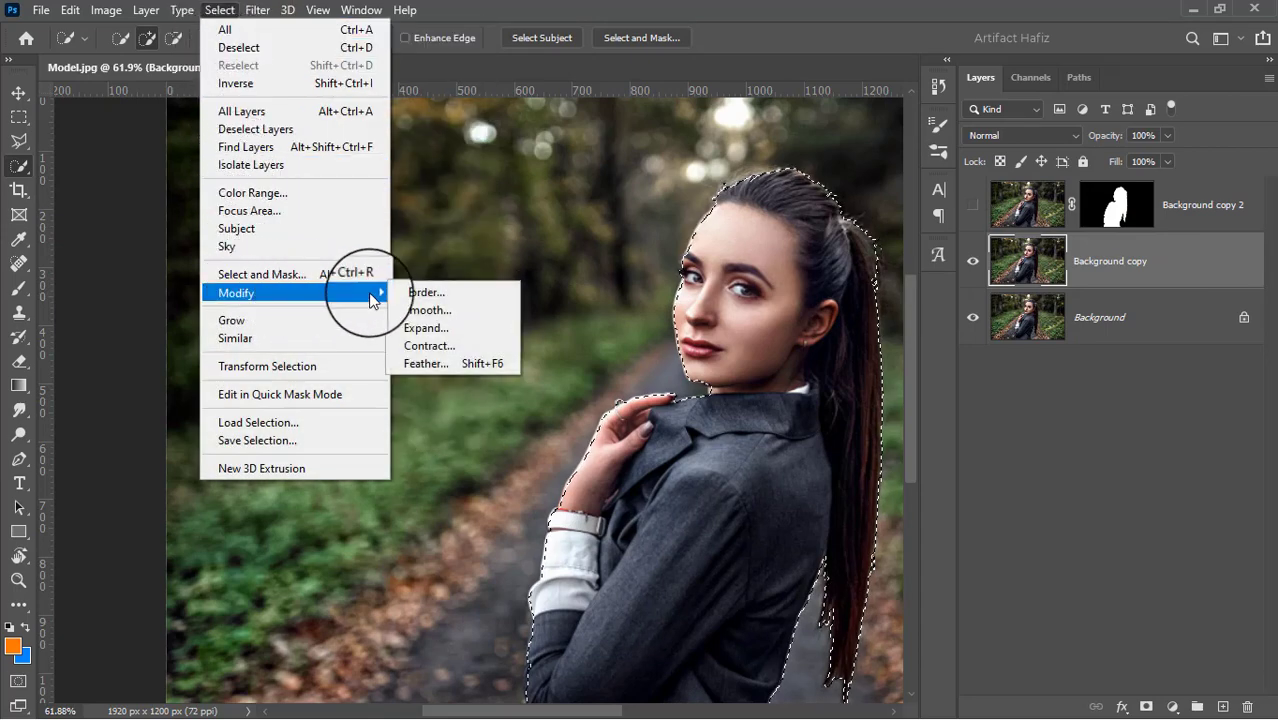
click(424, 330)
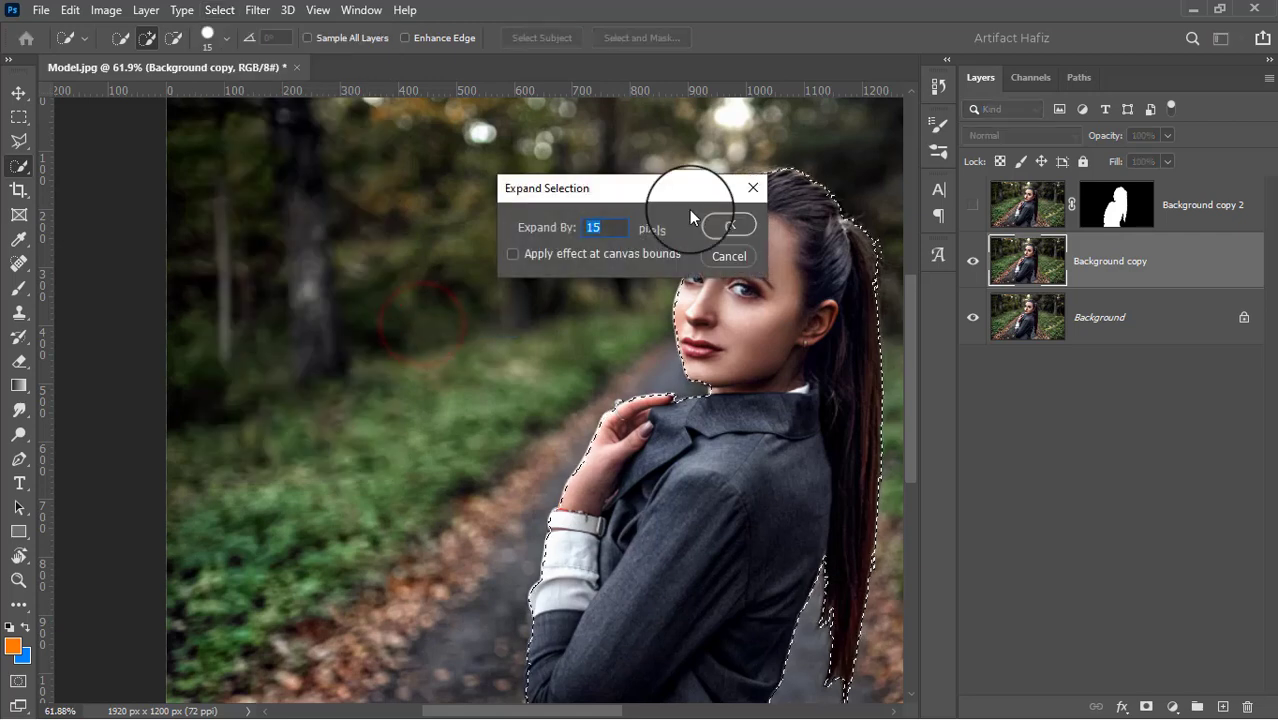
click(592, 229)
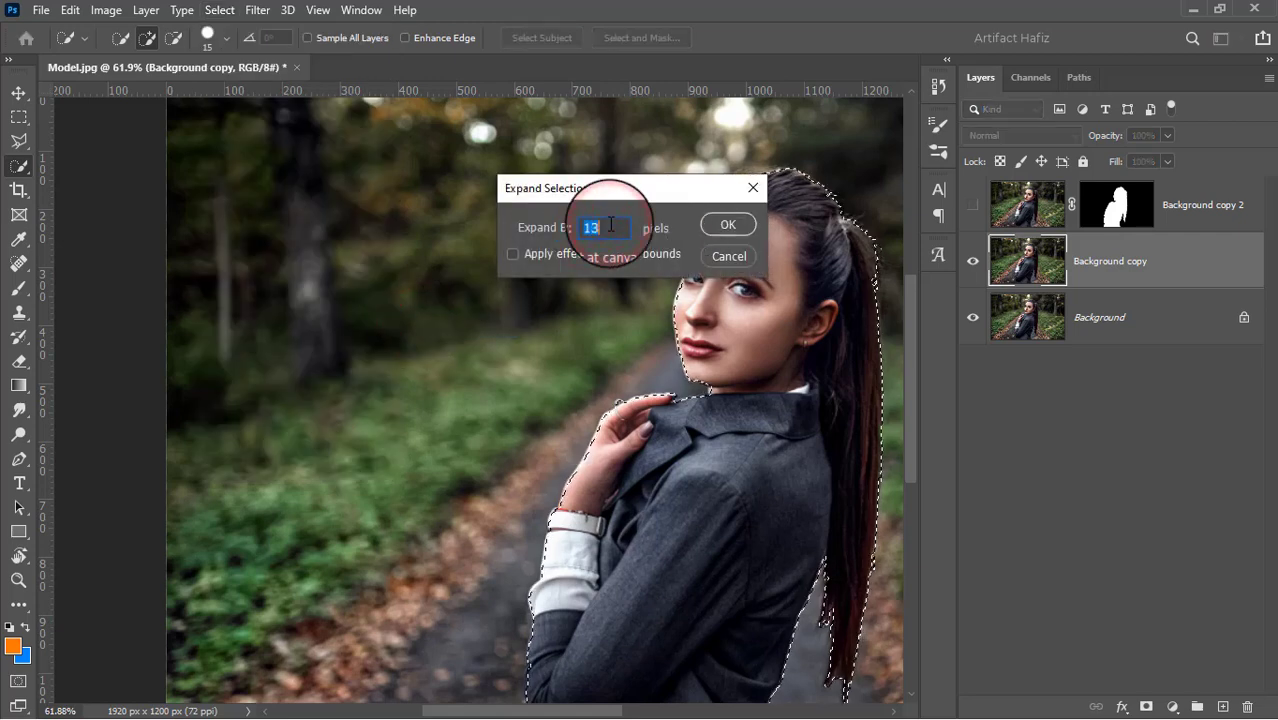
click(730, 227)
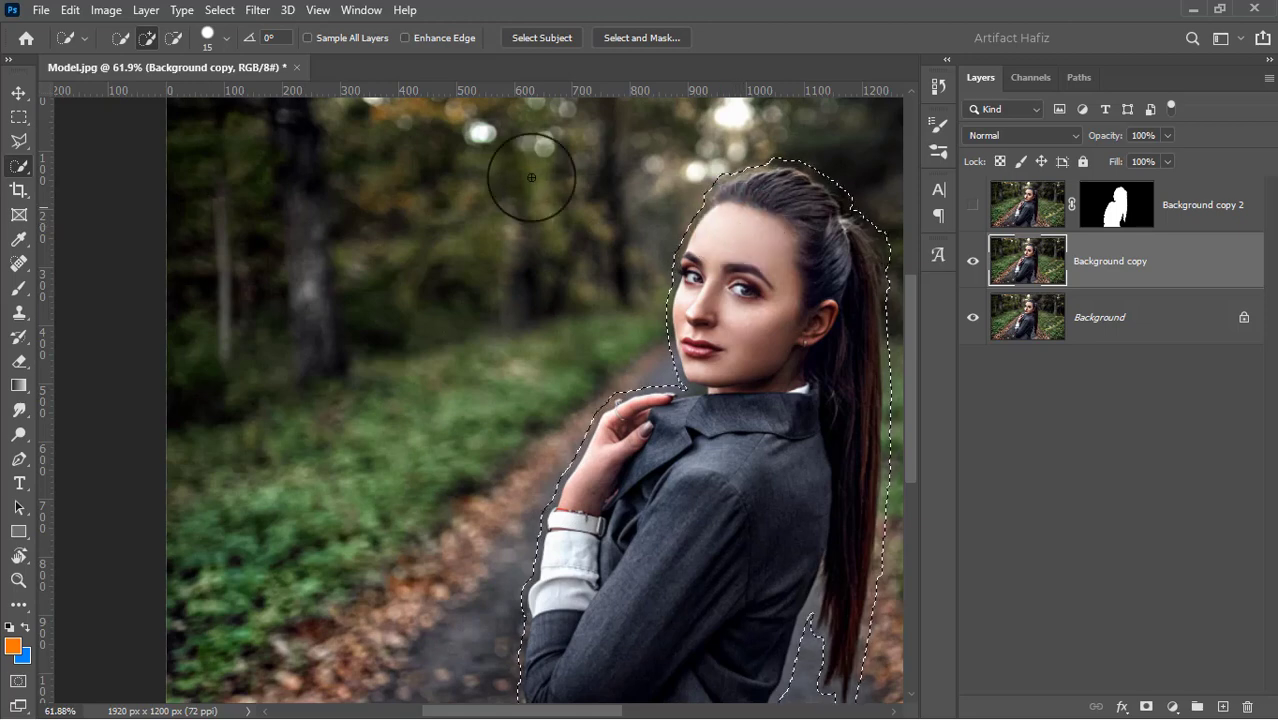
Fill the expanded selection on Background copy with Content-Aware in Normal mode at 100% opacity, and deselect it
click(68, 10)
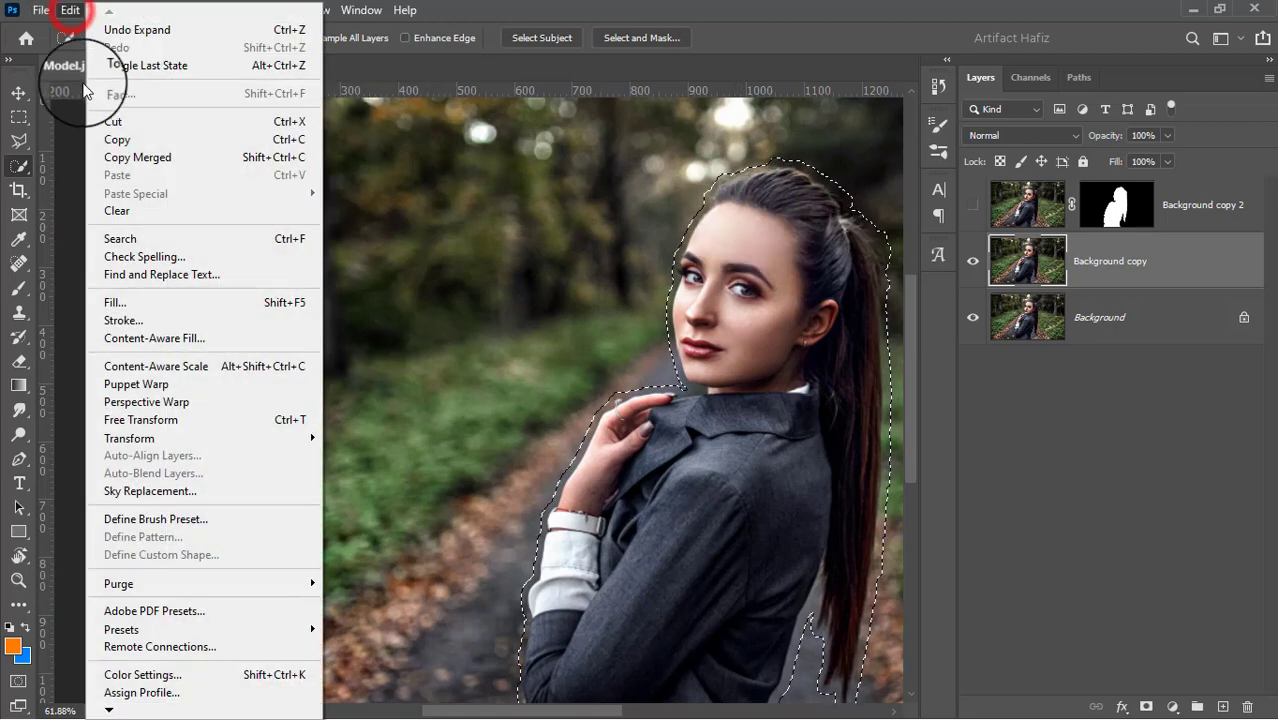
click(116, 302)
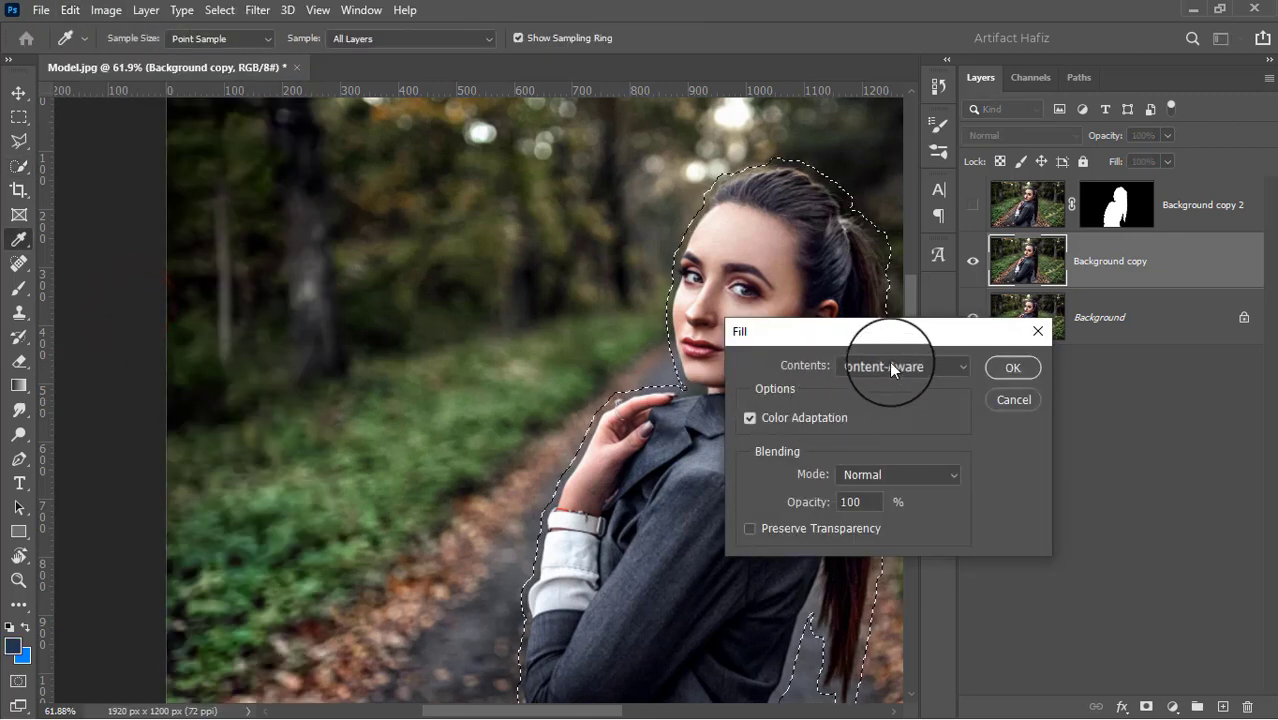
click(891, 367)
click(870, 448)
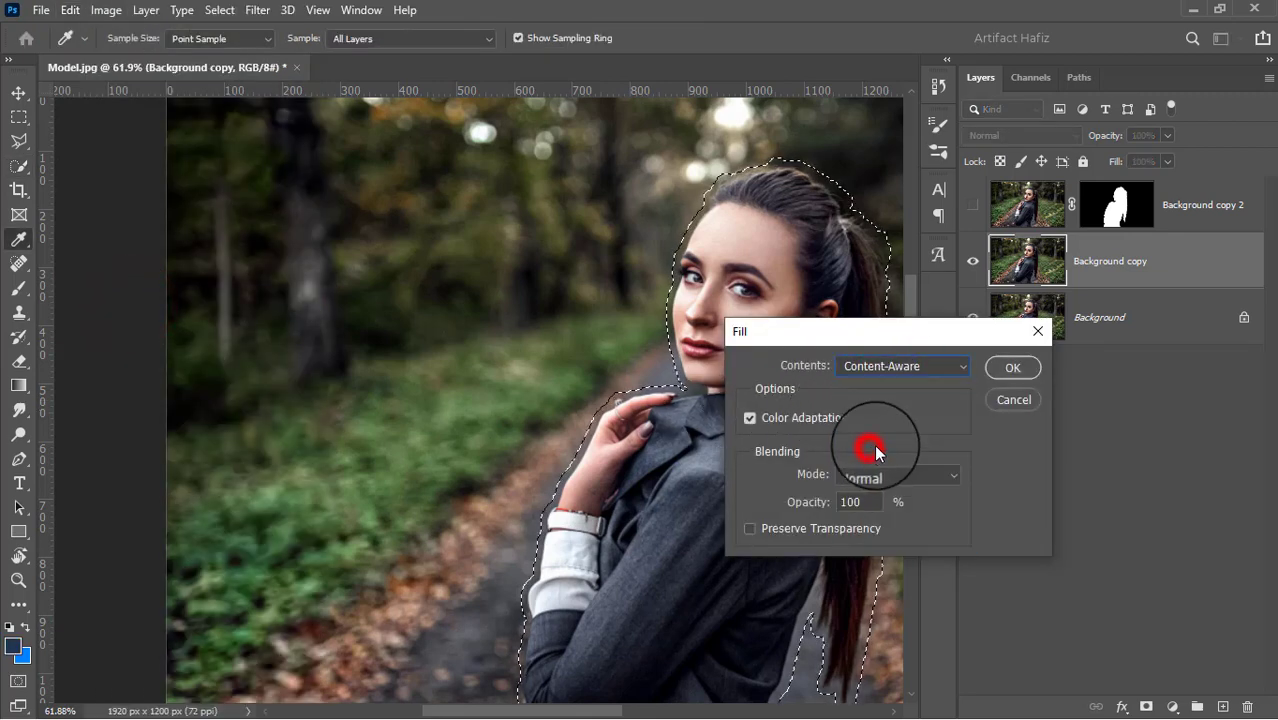
click(1003, 369)
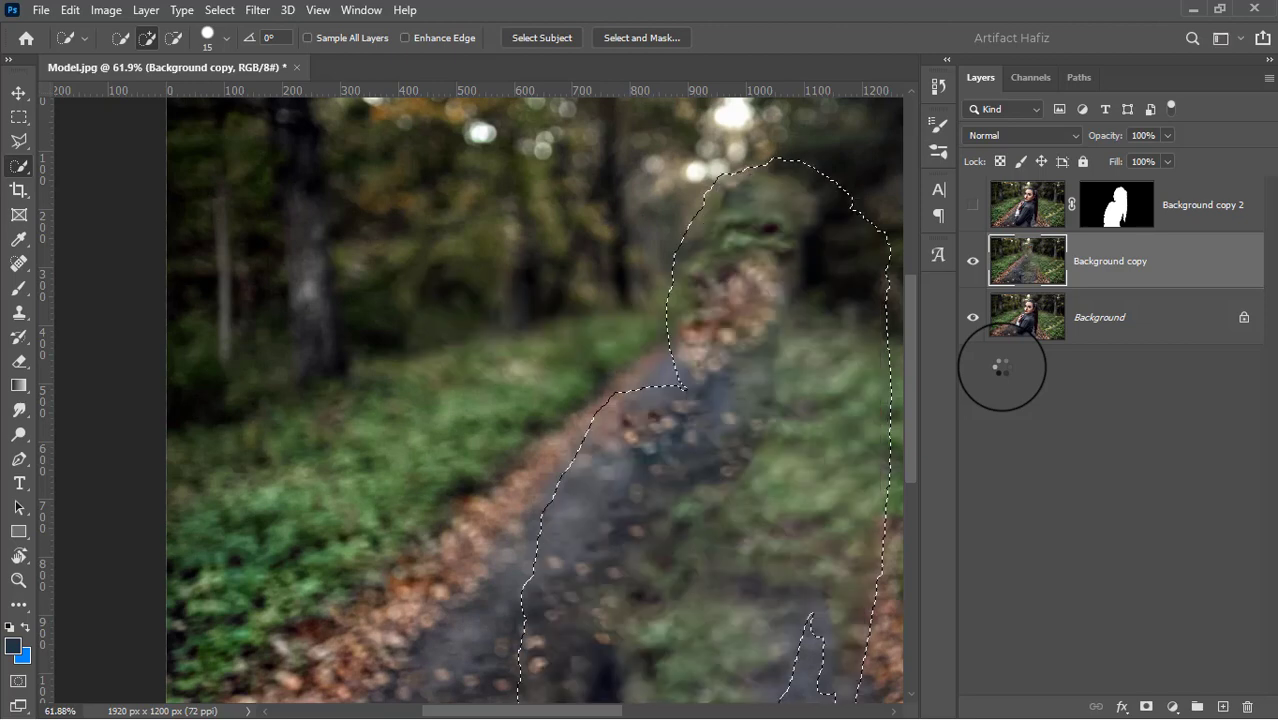
click(219, 10)
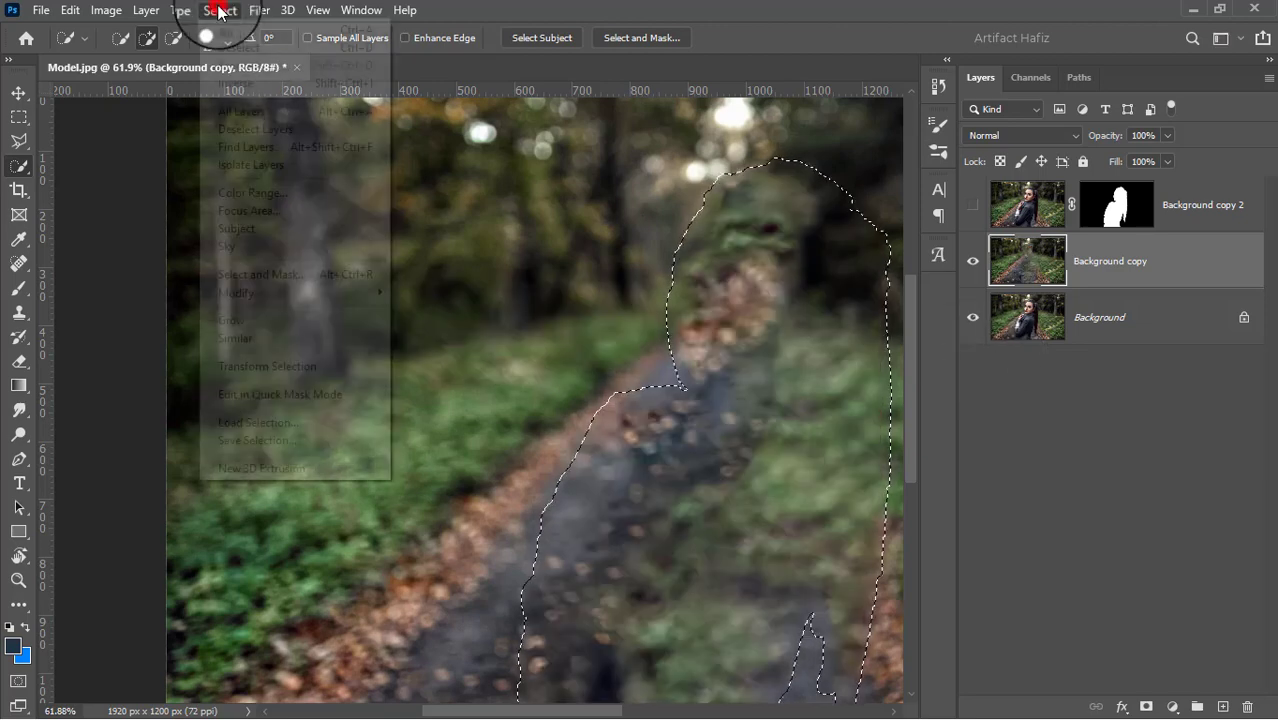
click(217, 46)
Clone the surrounding trees and grass over the misplaced leaf patch at the path's far end using the Clone Stamp at size 300
scroll(734, 356, down, 3)
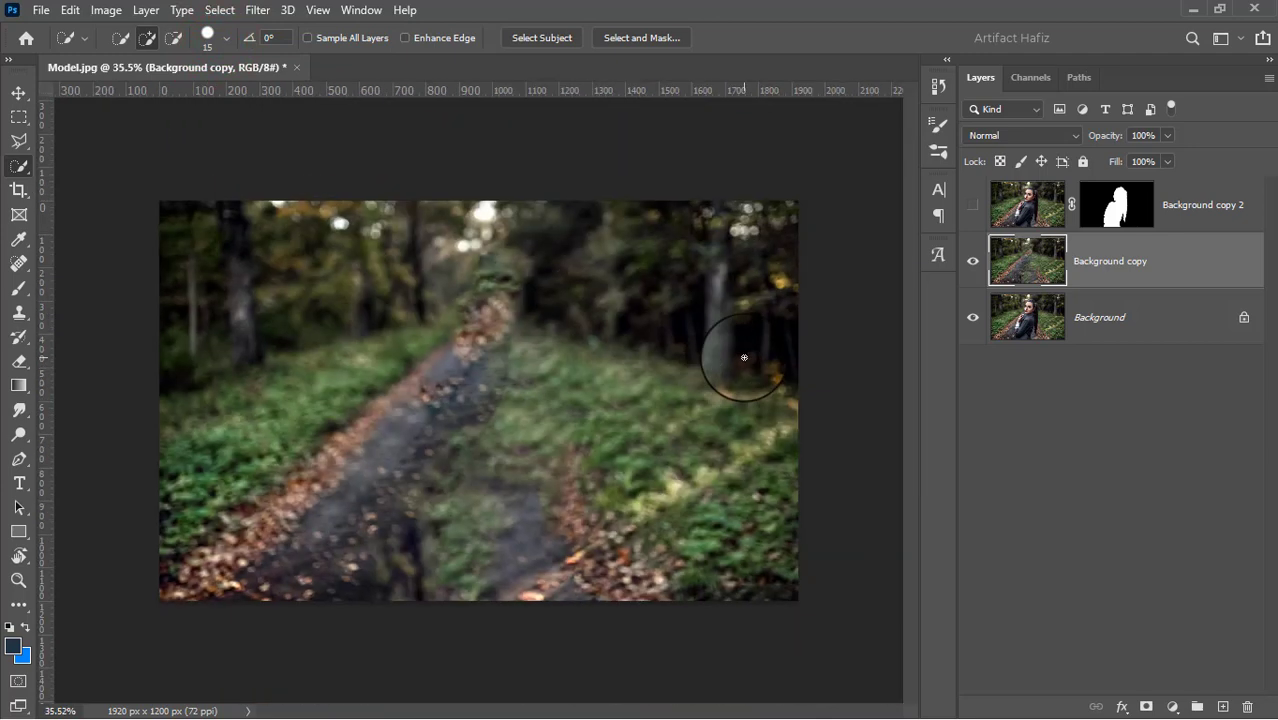
scroll(533, 412, up, 3)
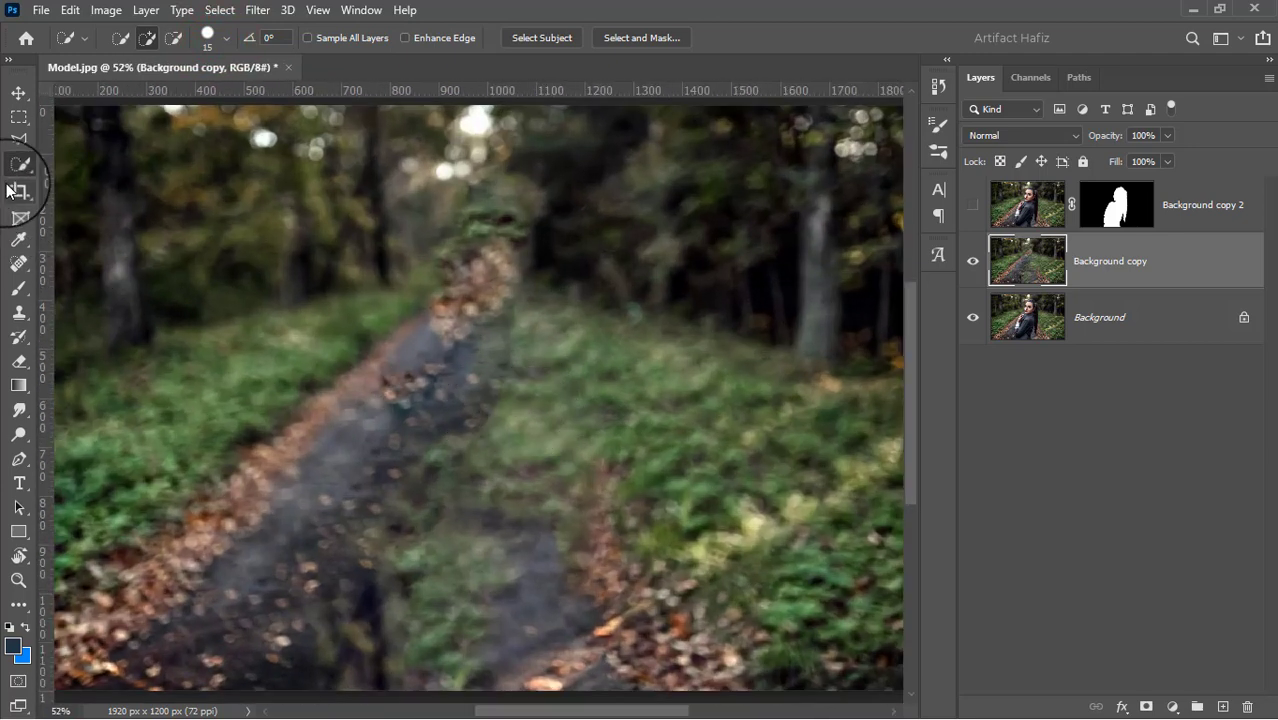
click(19, 311)
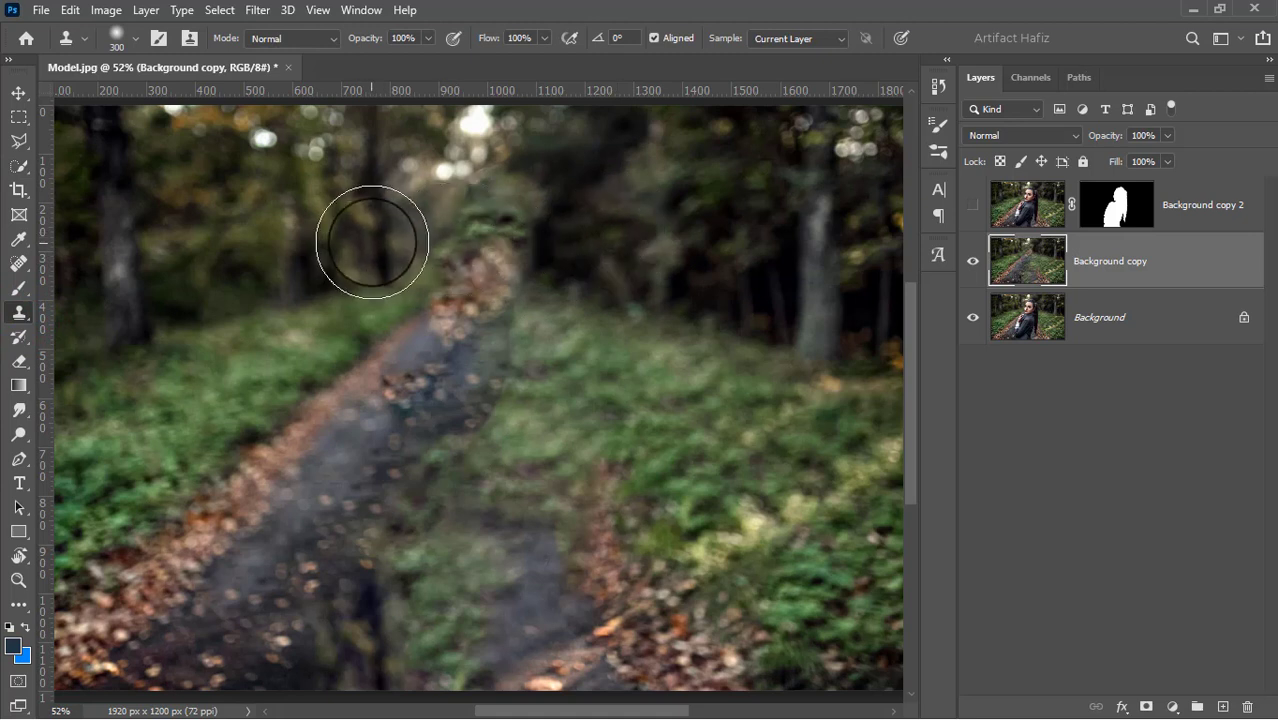
alt+click(635, 216)
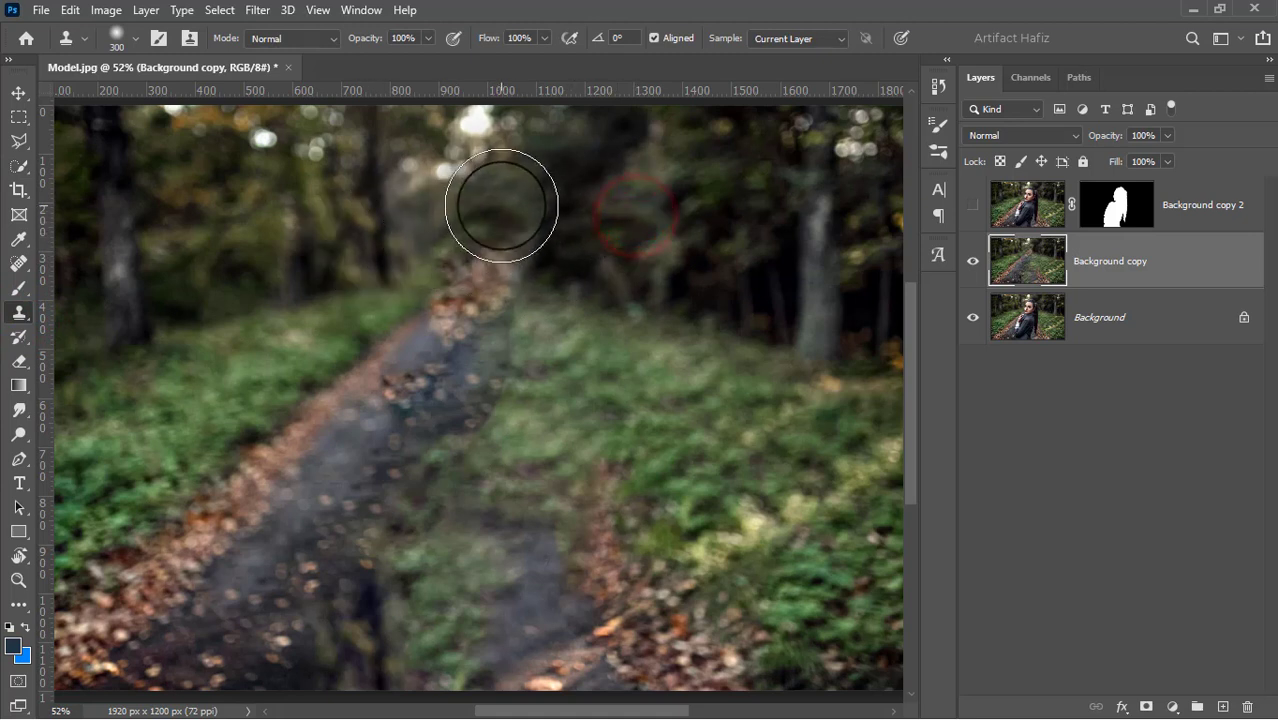
drag(502, 205, 485, 341)
alt+click(317, 285)
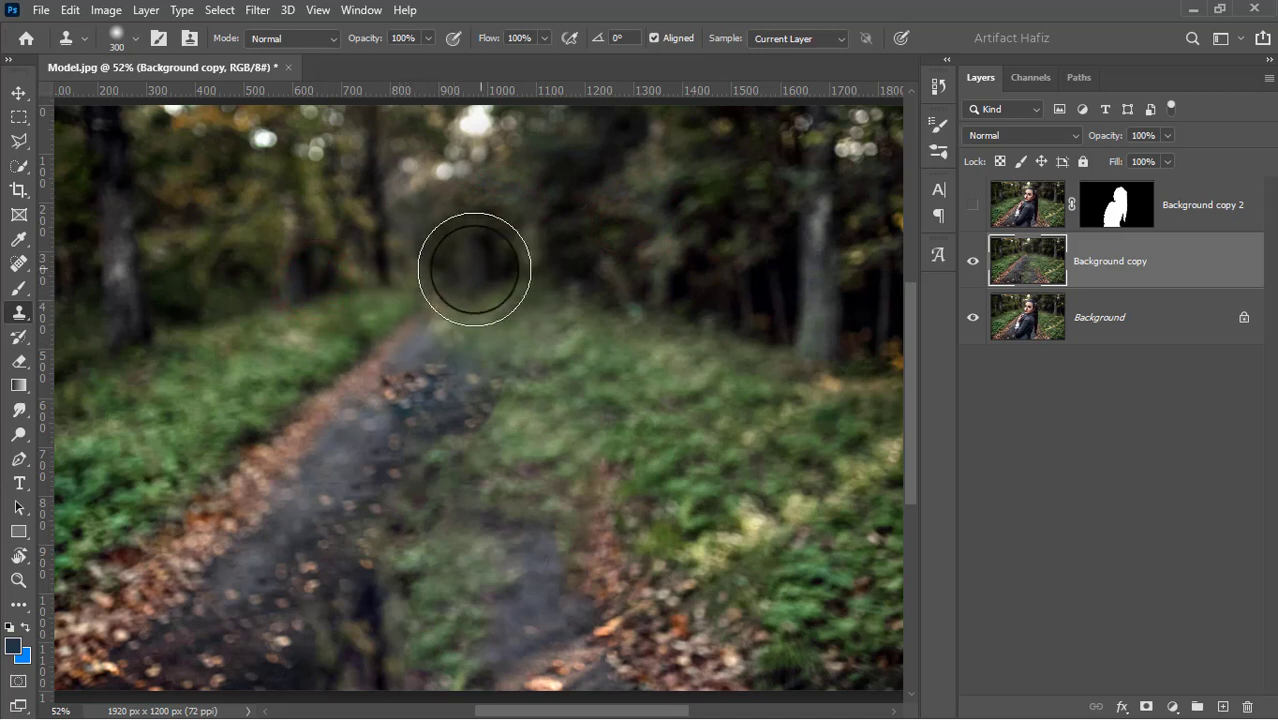
mouse_move(424, 289)
mouse_down()
mouse_move(391, 337)
mouse_move(369, 416)
mouse_up()
key(ctrl+z)
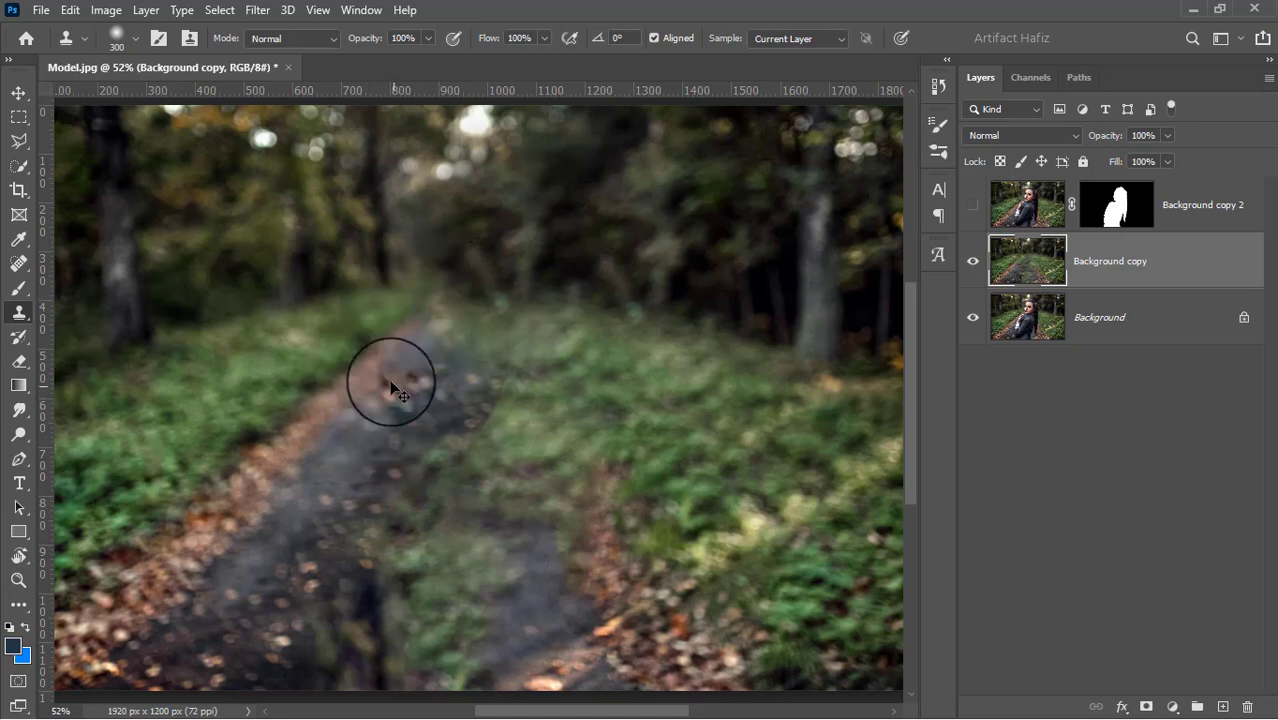
Clone clean path texture and leafy edge over the patchy fill, rebuilding the path from its far end down to the foreground
alt+click(333, 393)
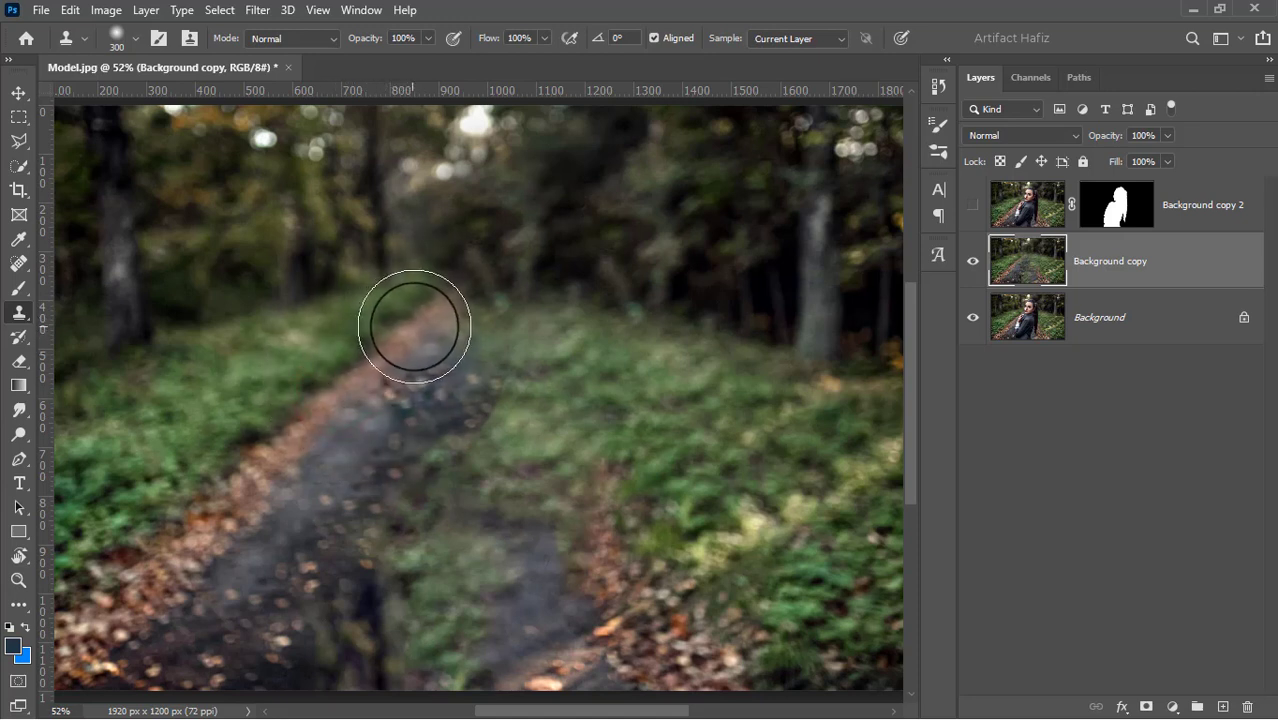
mouse_move(410, 333)
mouse_down()
mouse_move(456, 319)
mouse_move(355, 583)
mouse_up()
click(310, 603)
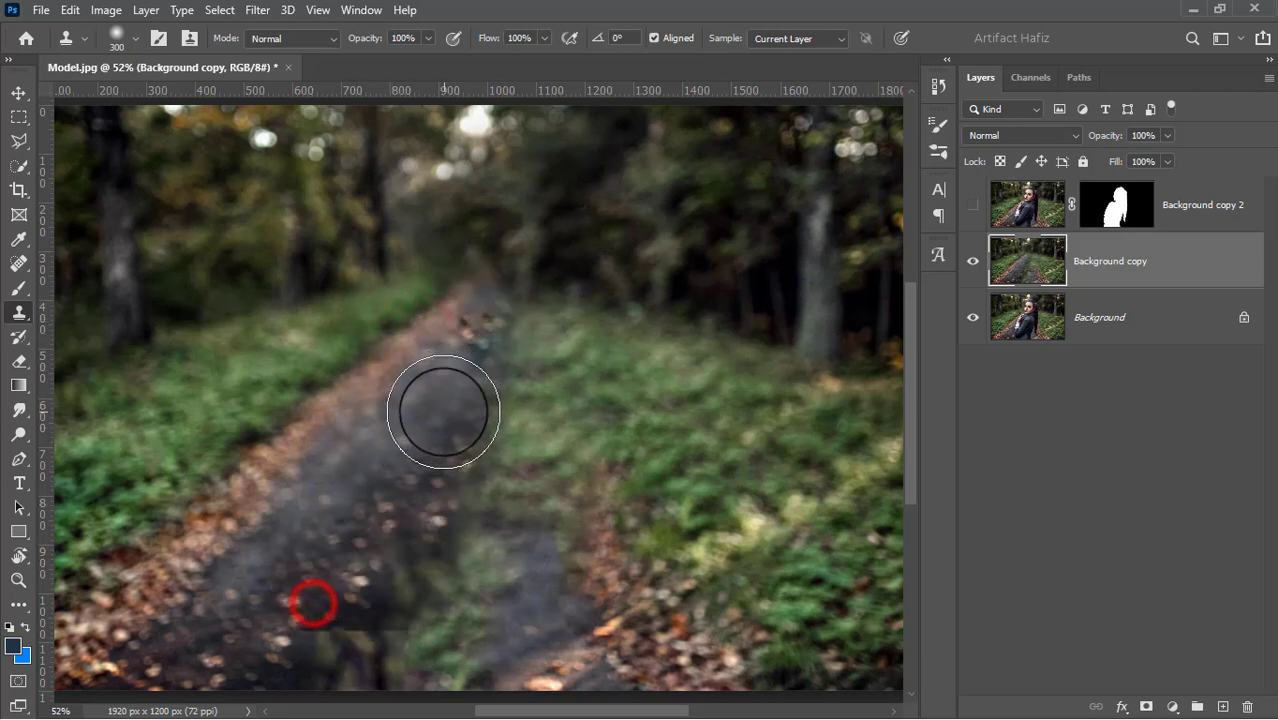
click(419, 486)
click(406, 614)
mouse_move(485, 351)
mouse_down()
mouse_move(533, 588)
mouse_move(402, 456)
mouse_move(414, 551)
mouse_move(377, 572)
mouse_up()
click(414, 391)
drag(471, 553, 357, 628)
mouse_move(330, 631)
mouse_down()
mouse_move(305, 633)
mouse_move(333, 630)
mouse_up()
mouse_move(400, 610)
mouse_down()
mouse_move(531, 585)
mouse_move(485, 542)
mouse_move(508, 399)
mouse_move(490, 335)
mouse_up()
Switch to the Move tool and show the Background copy 2 layer, toggling its visibility to compare
click(19, 93)
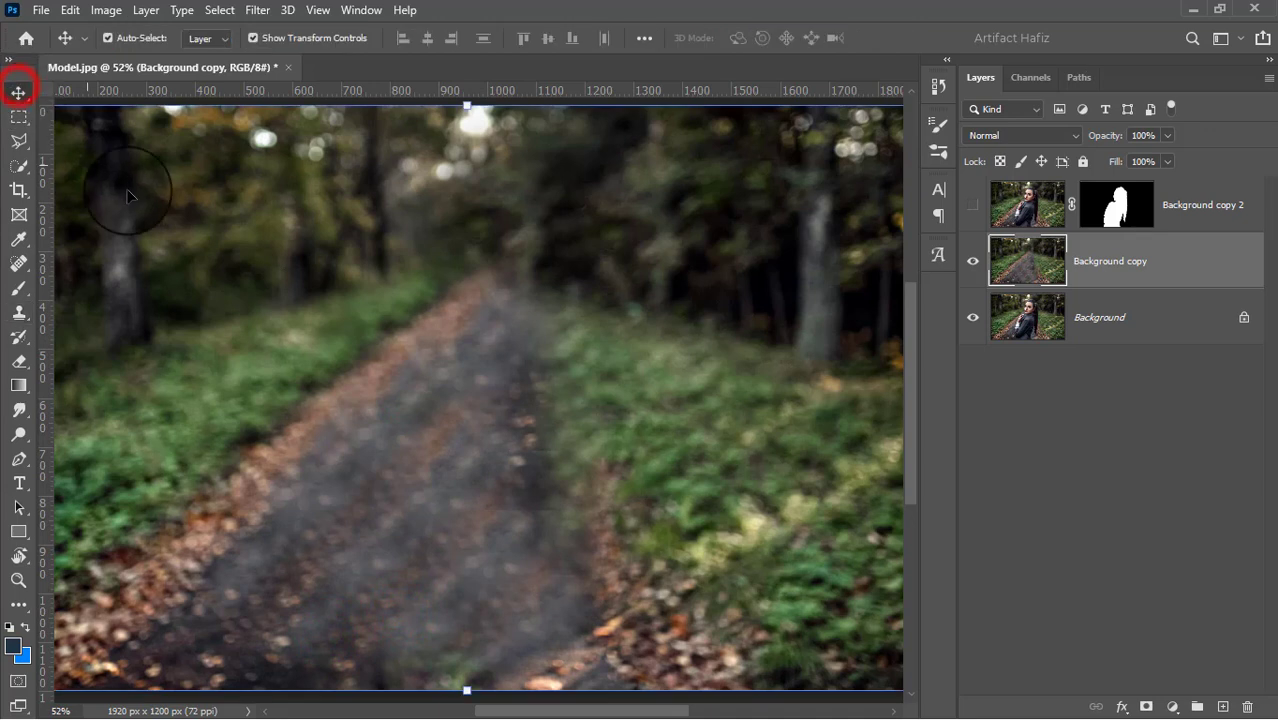
click(972, 205)
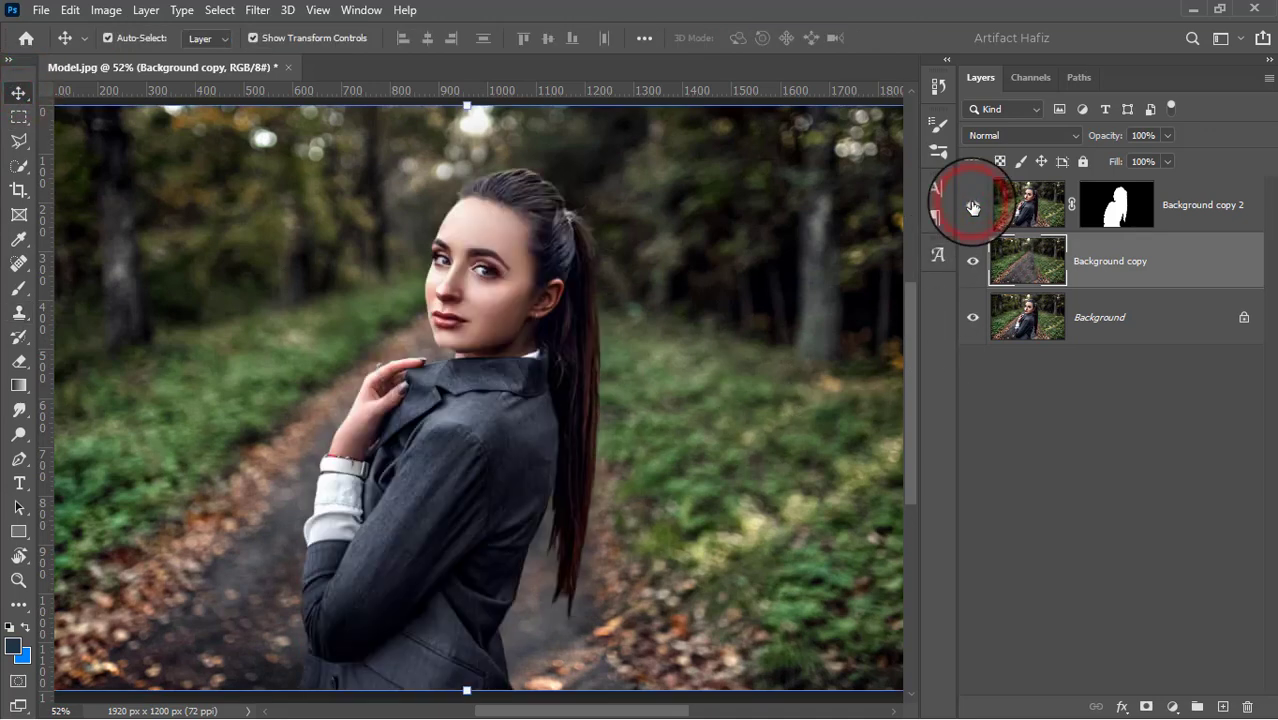
click(972, 205)
click(972, 205)
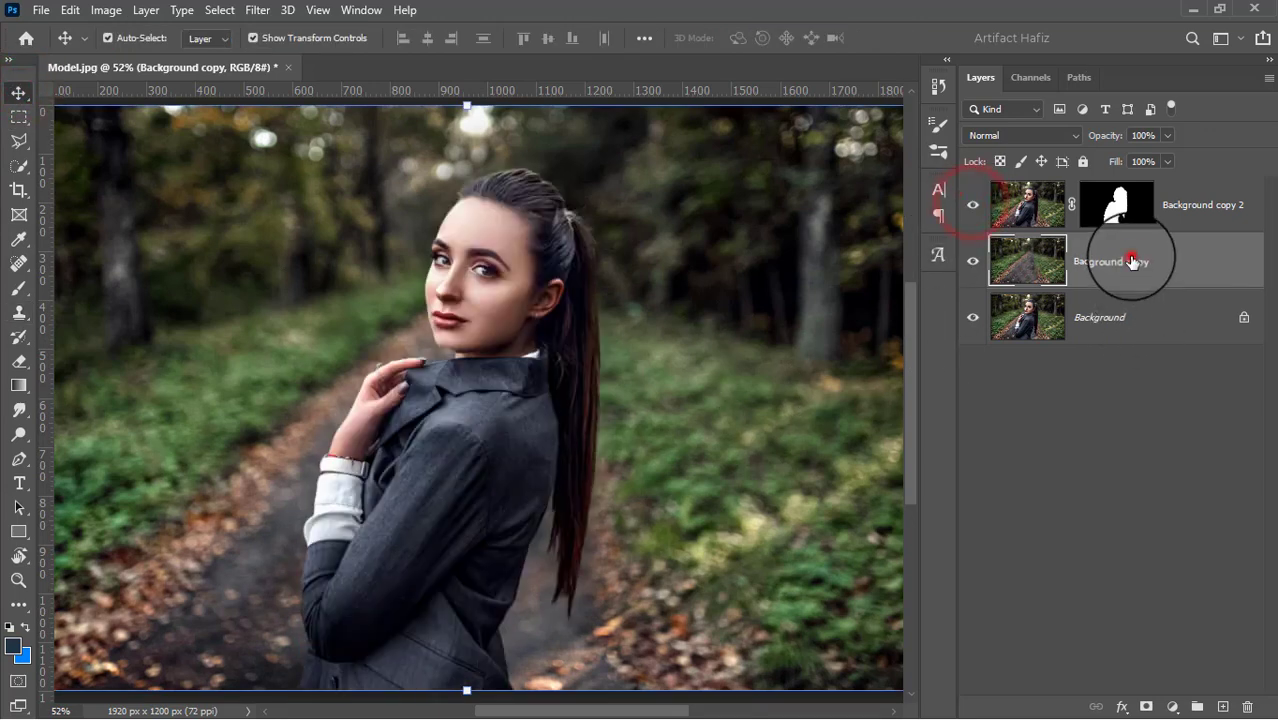
Convert Background copy for smart filters and start a Tilt-Shift blur on it
click(257, 10)
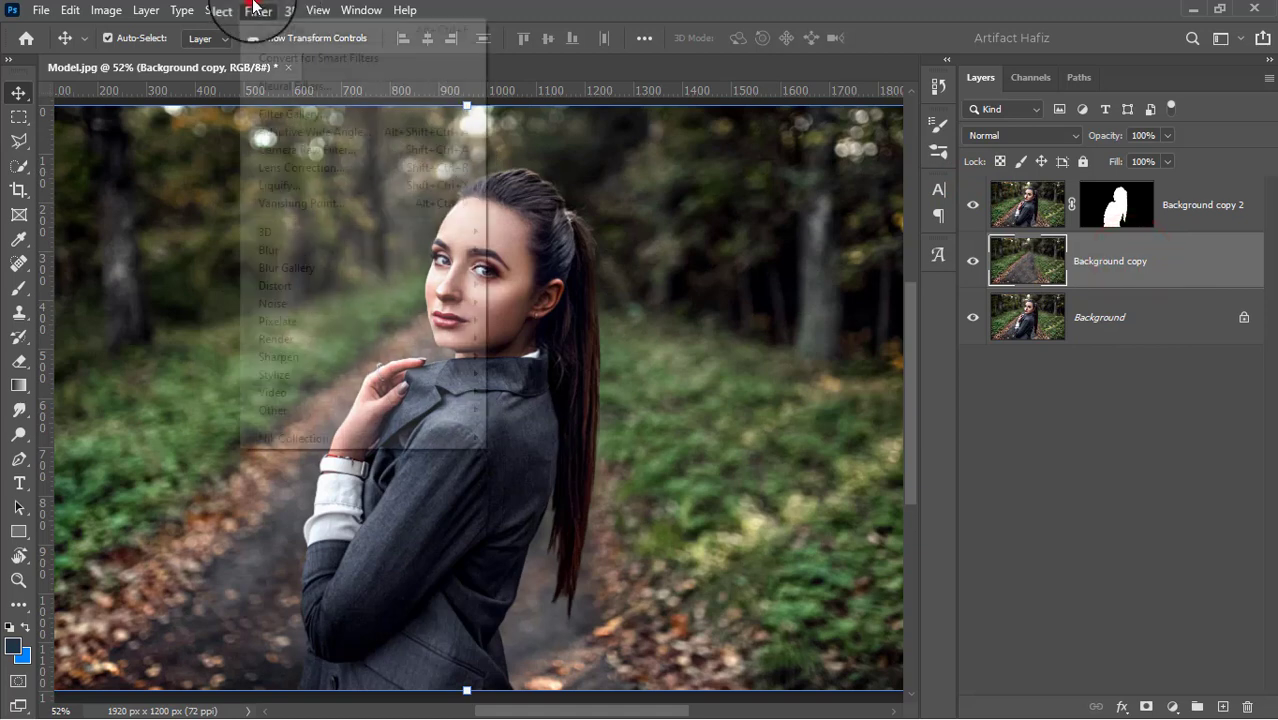
click(263, 58)
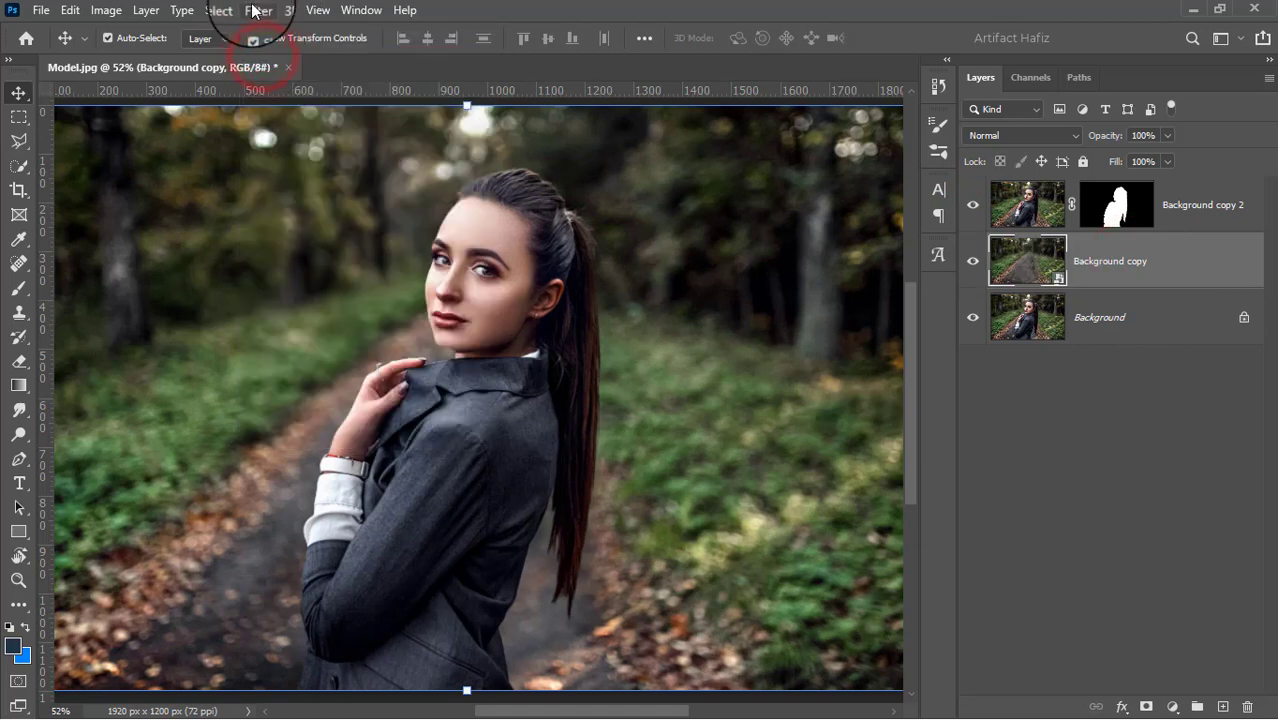
click(255, 10)
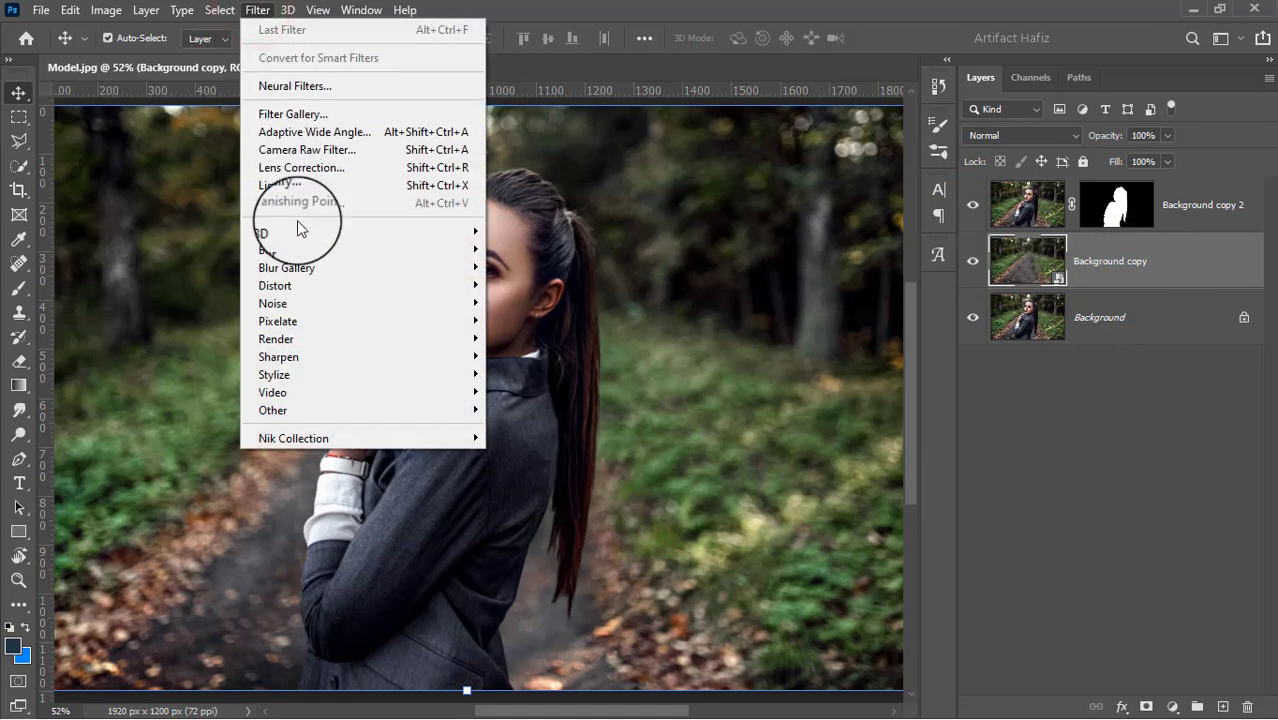
mouse_move(474, 268)
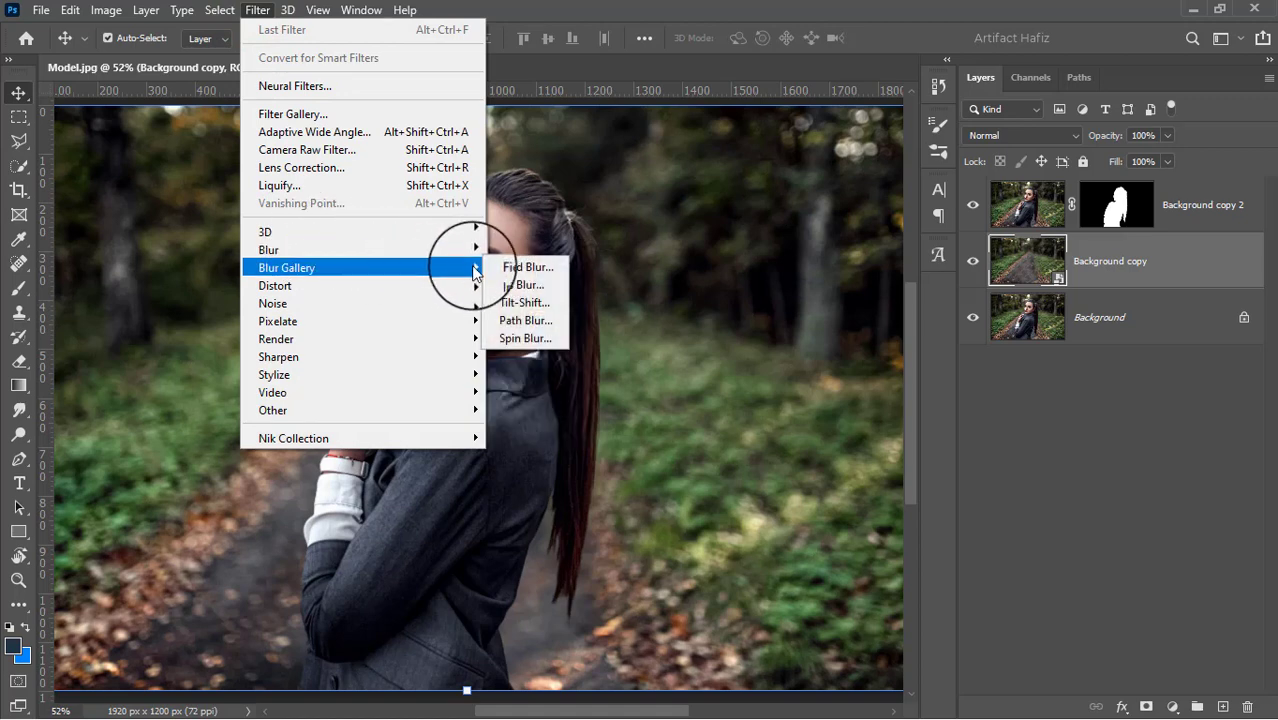
click(516, 302)
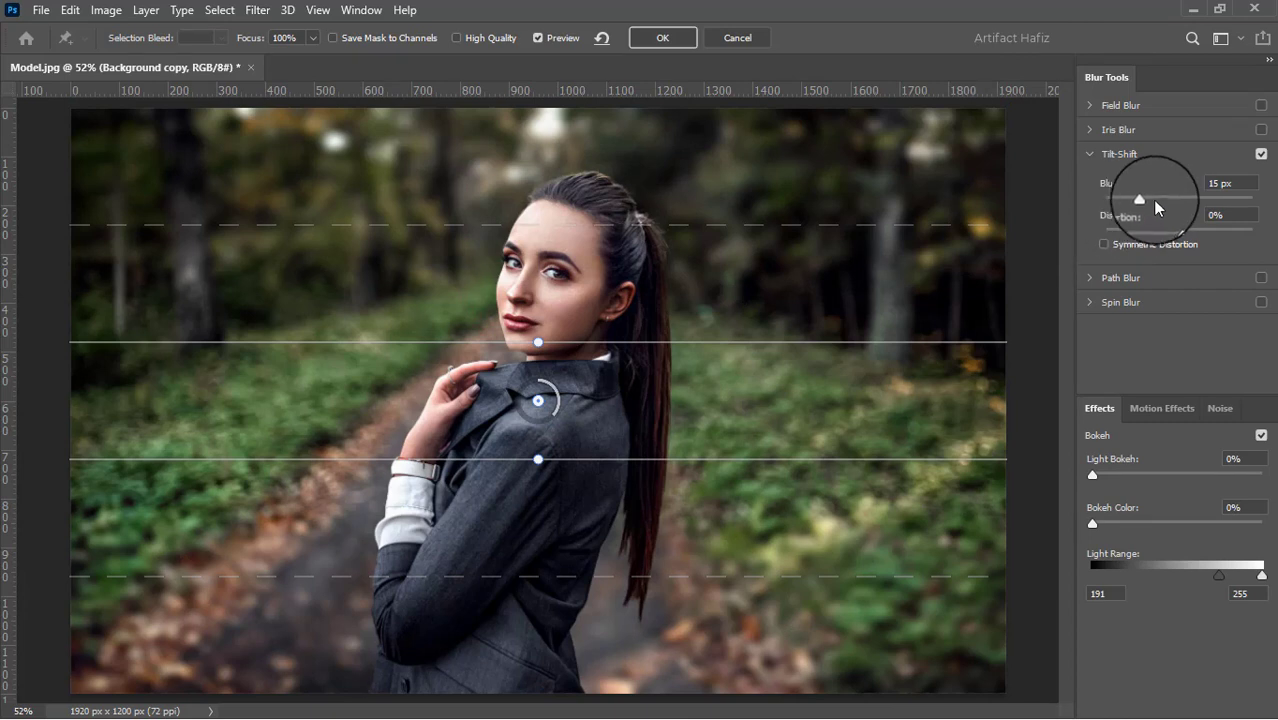
Move the tilt-shift focus centre down to just below the photo's lower edge and set the blur to 53 px
click(1161, 198)
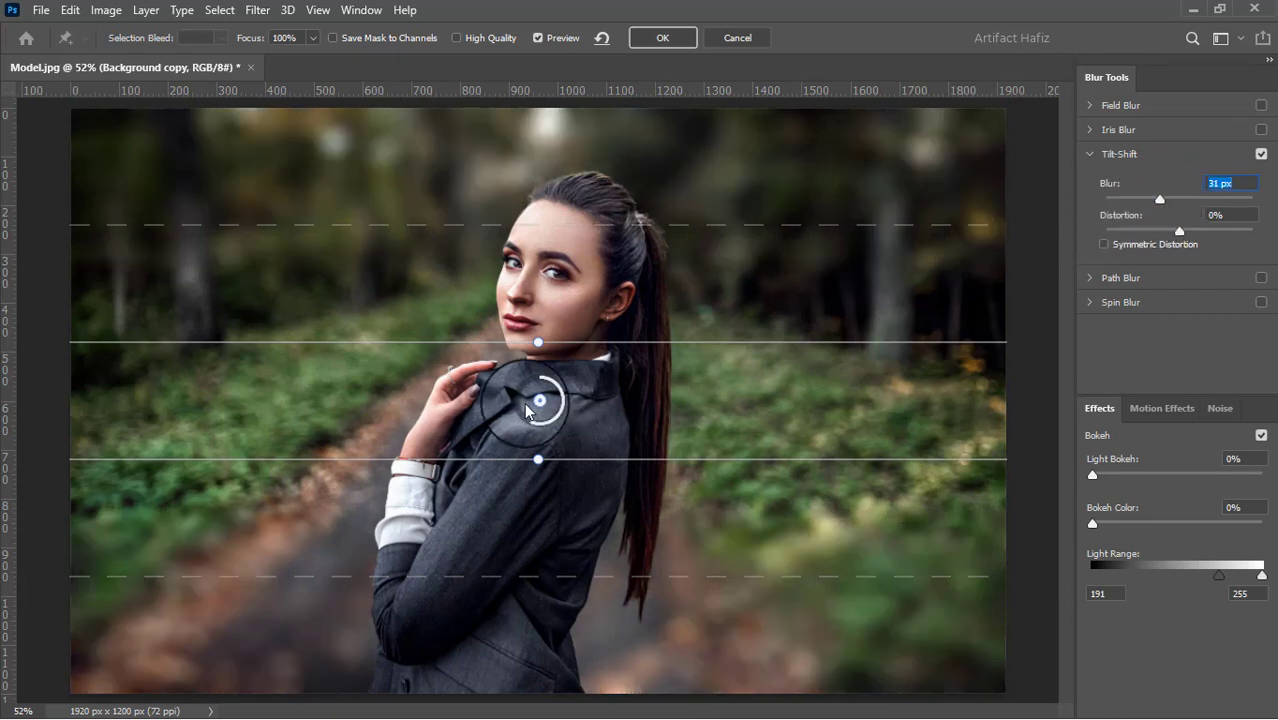
drag(538, 406, 505, 712)
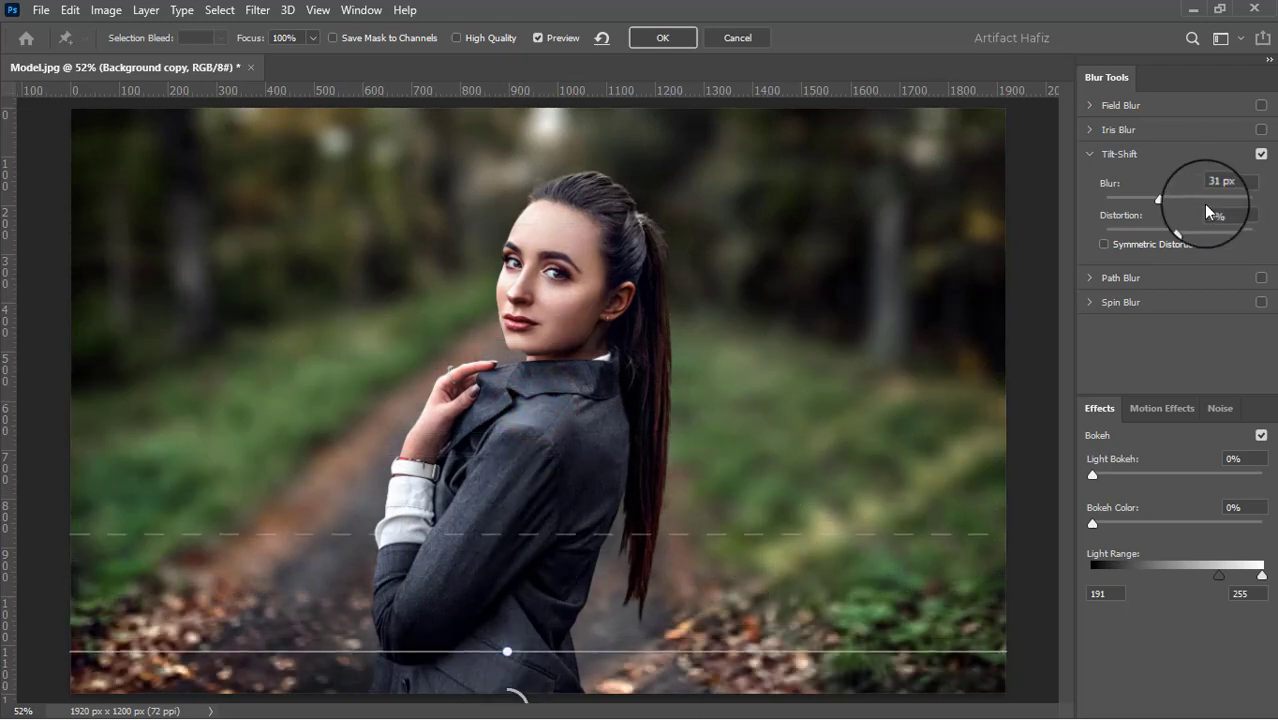
drag(1177, 200, 1175, 203)
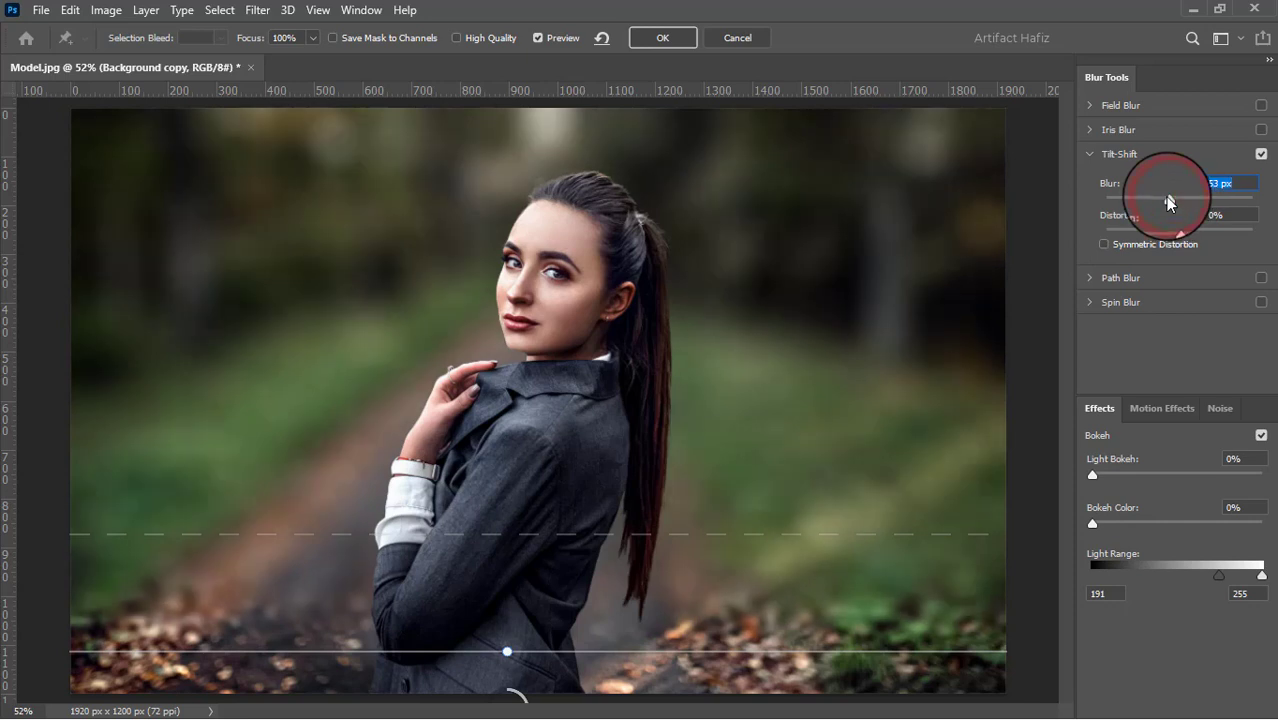
Shift the focus centre further below the photo, raise the blur transition line to the woman's shoulder level, and apply the Tilt-Shift blur
drag(523, 535, 523, 405)
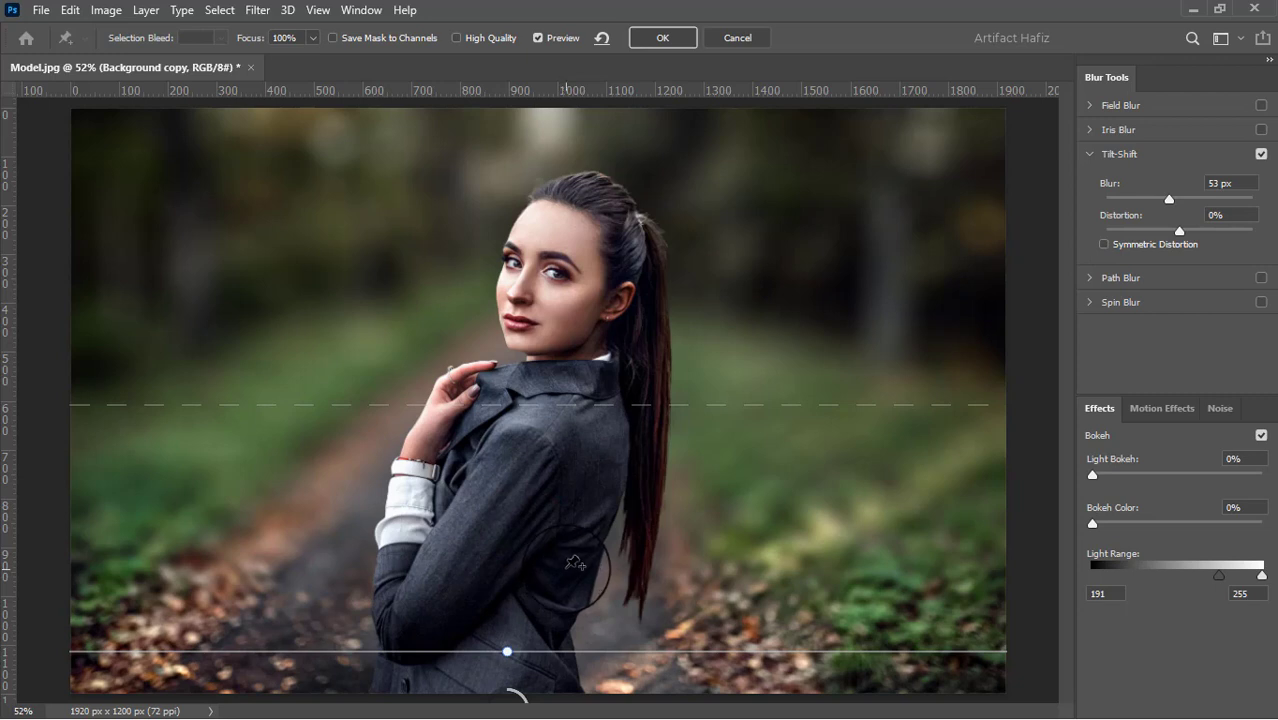
scroll(535, 592, down, 3)
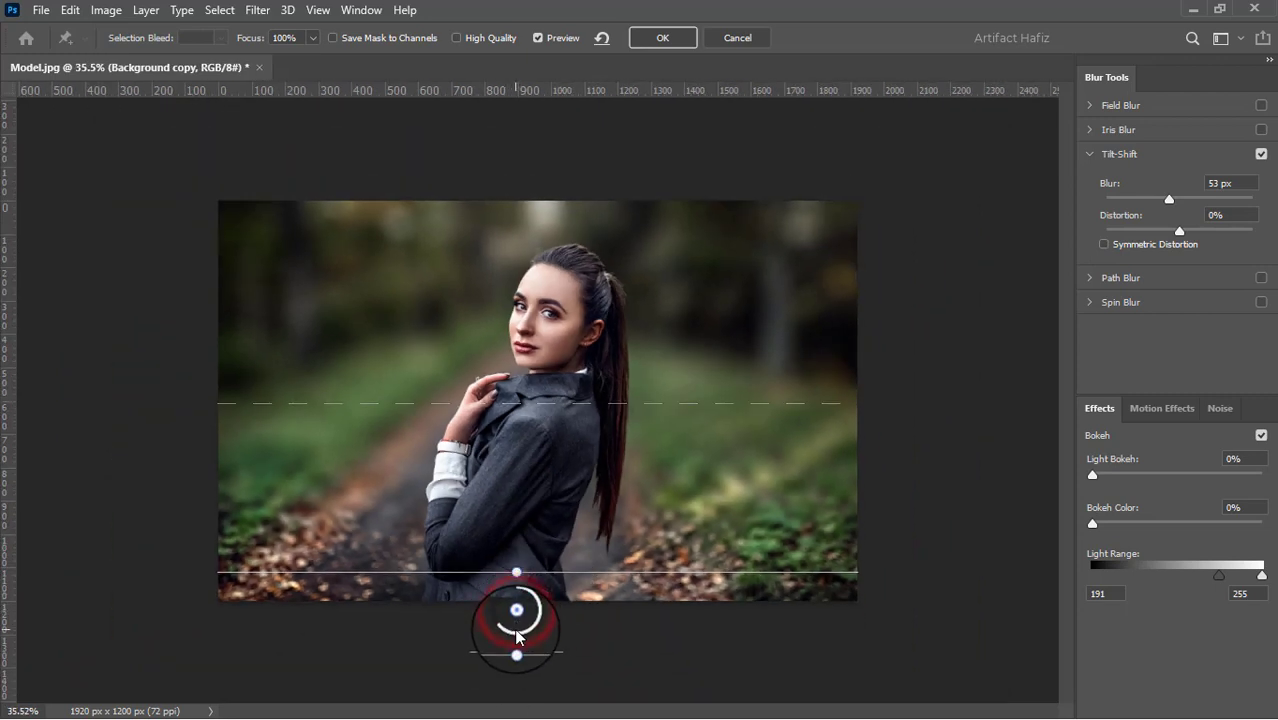
drag(518, 617, 518, 671)
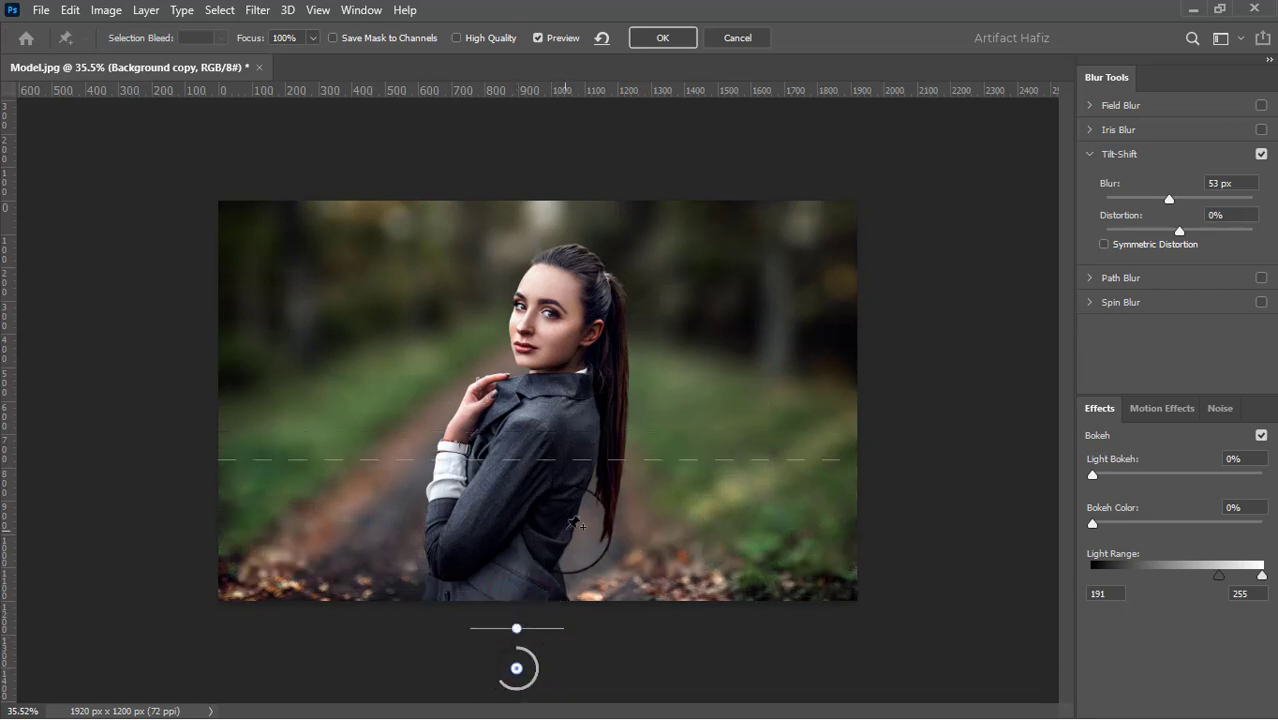
drag(570, 460, 574, 405)
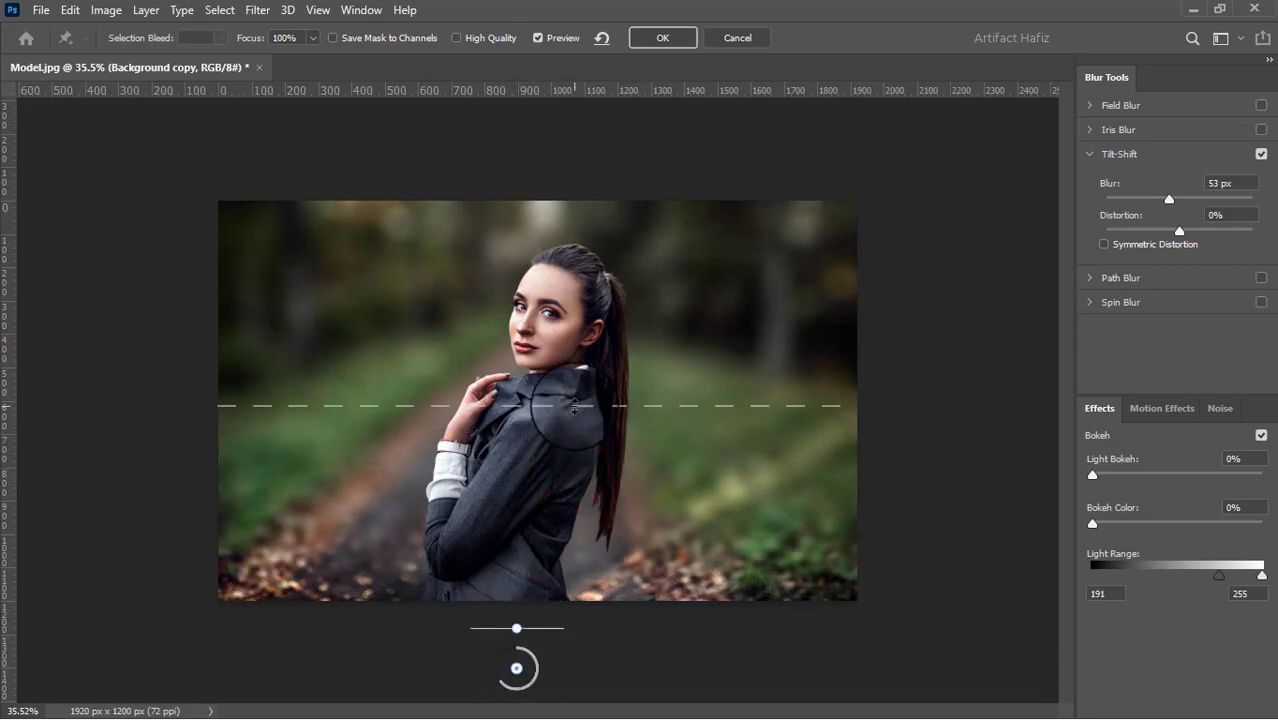
click(637, 36)
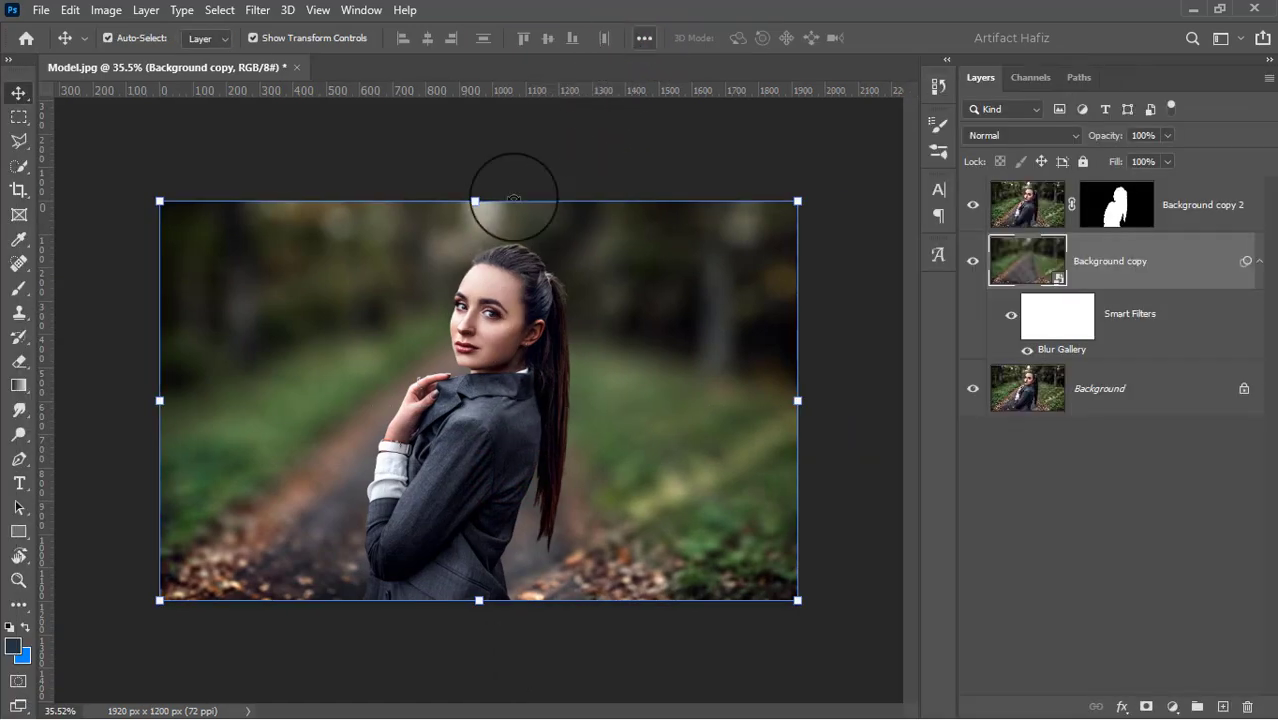
Paint black on the Background copy 2 layer mask along the hair edge above the forehead with a 25 px brush
scroll(444, 314, up, 4)
scroll(508, 157, up, 5)
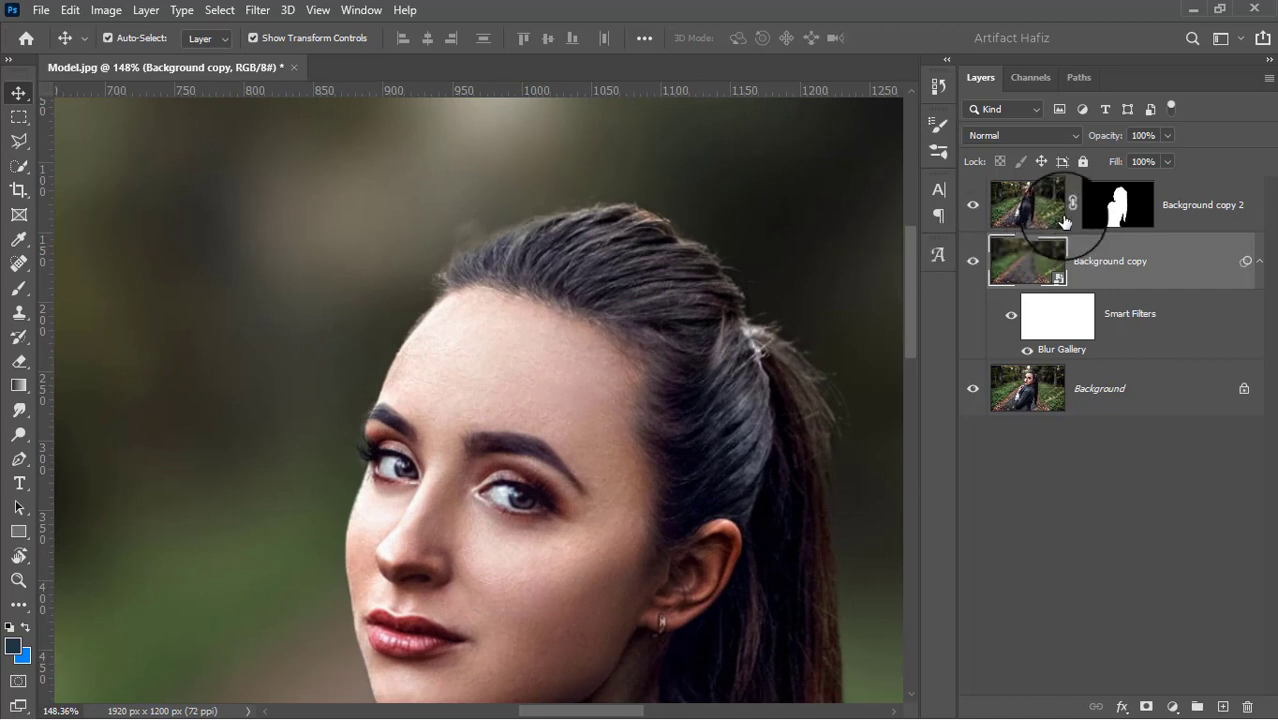
click(1136, 207)
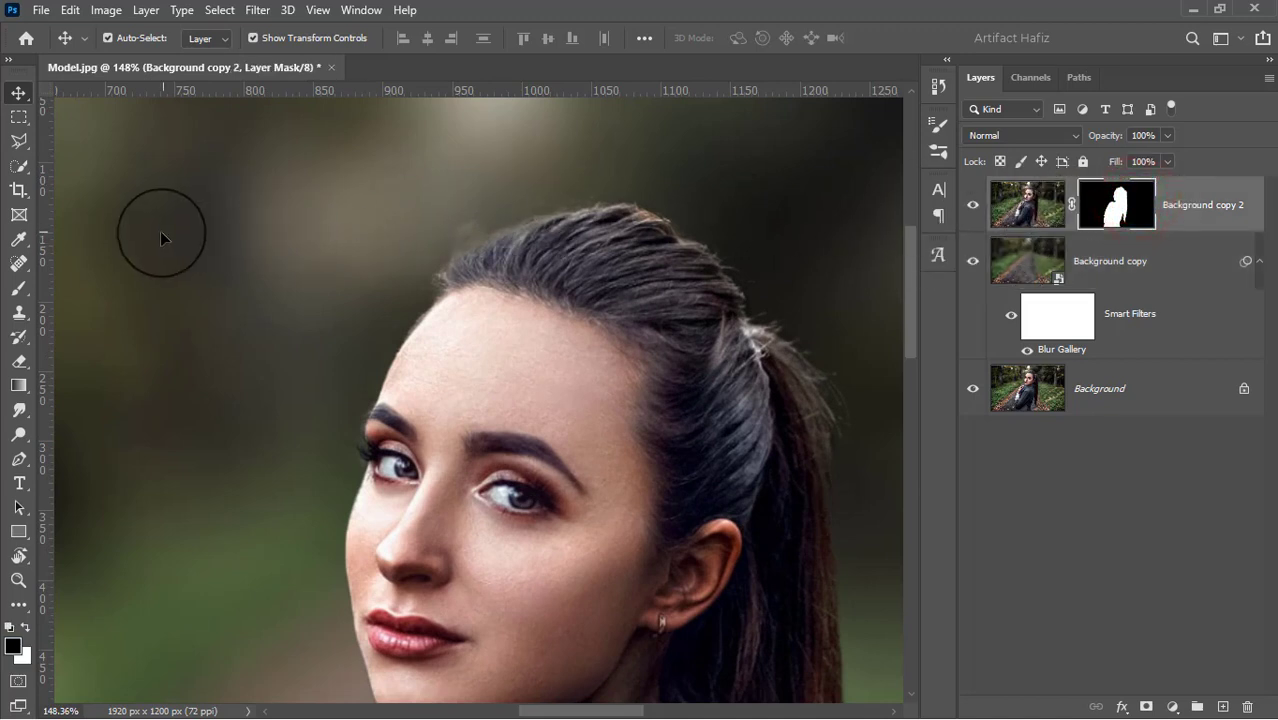
click(20, 289)
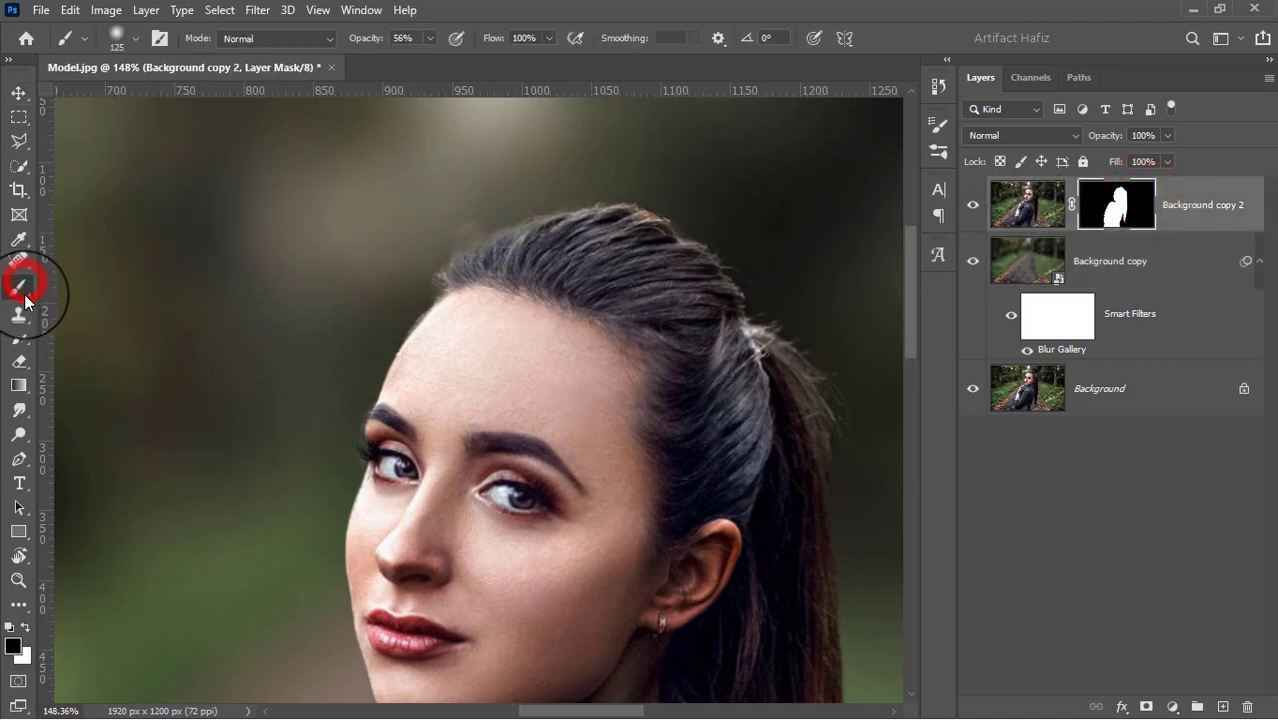
click(27, 627)
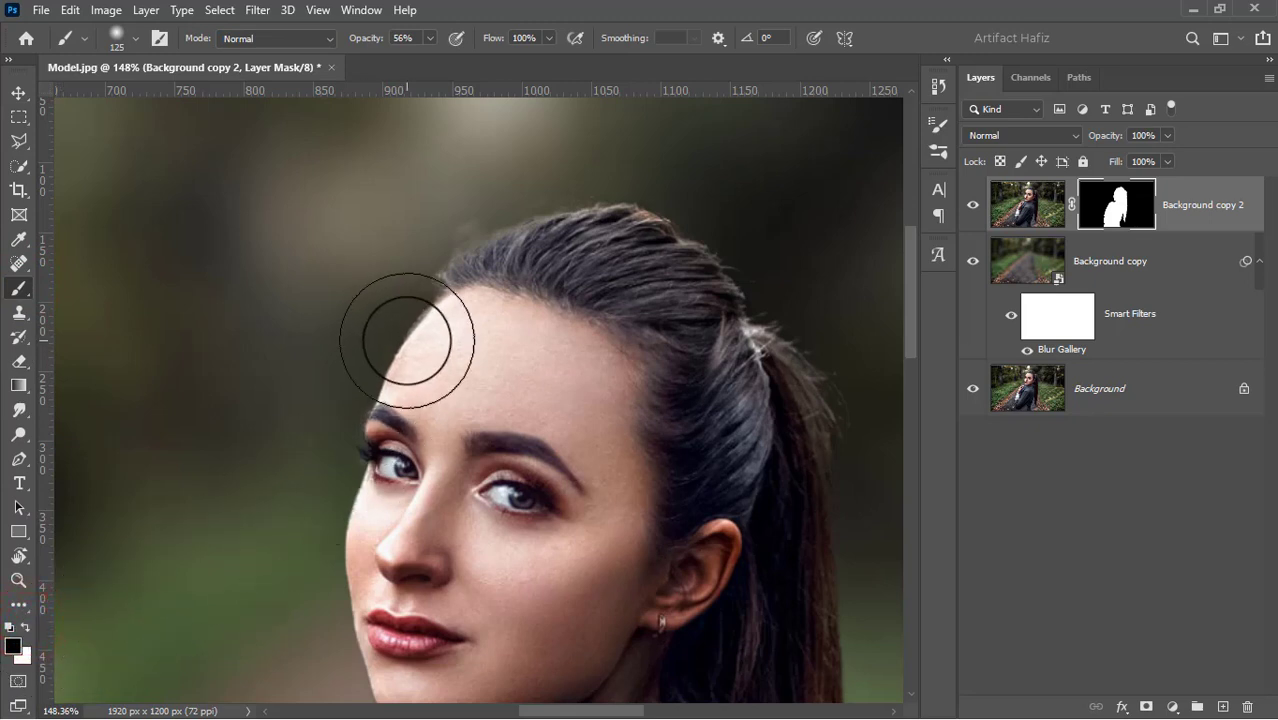
key(bracketleft)
key(bracketleft)
key(bracketleft)
key(bracketleft)
key(bracketleft)
key(bracketleft)
key(bracketleft)
key(bracketleft)
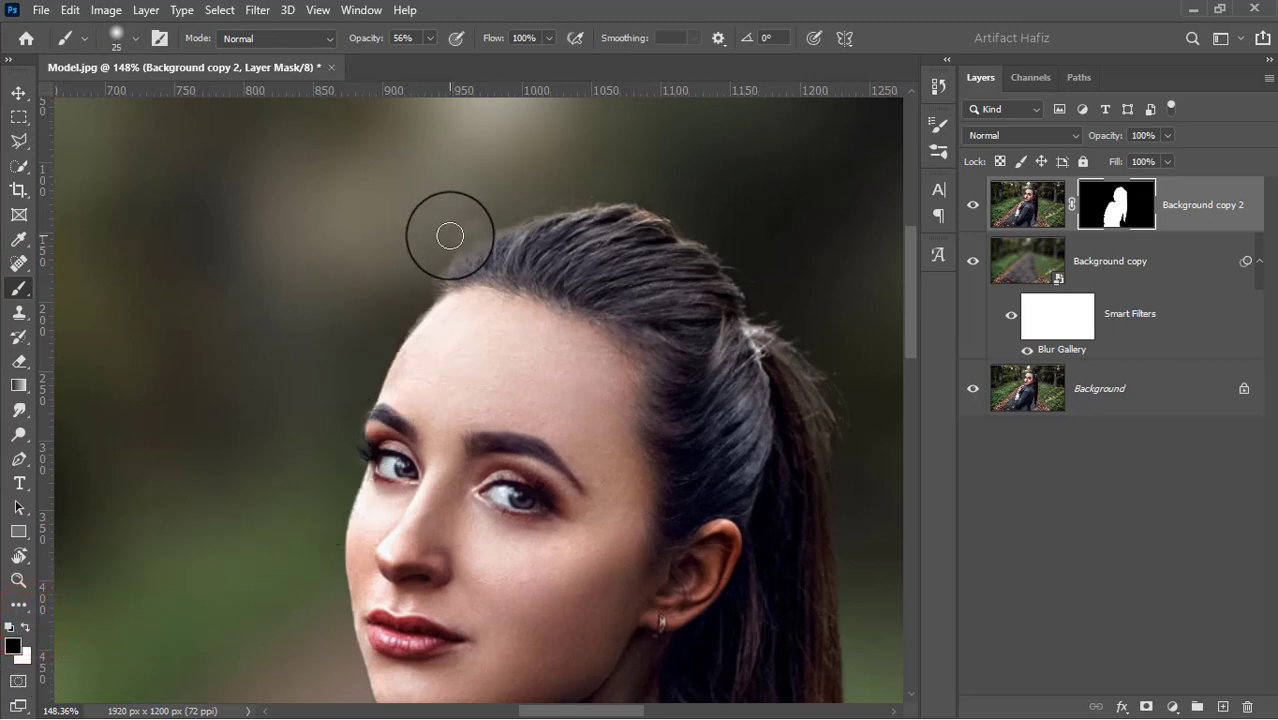
drag(451, 235, 545, 183)
drag(431, 231, 480, 216)
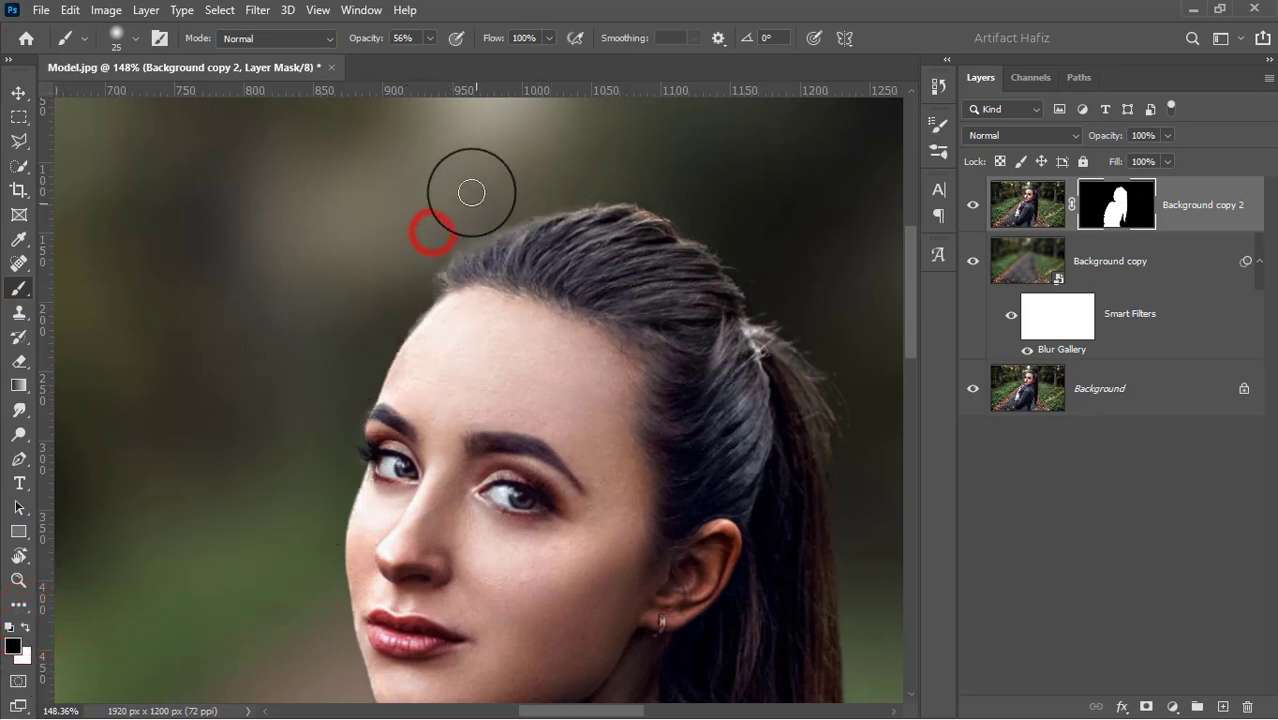
Raise the brush opacity to 100% and paint away the remaining halo around the woman's hair on the mask
click(430, 38)
click(430, 58)
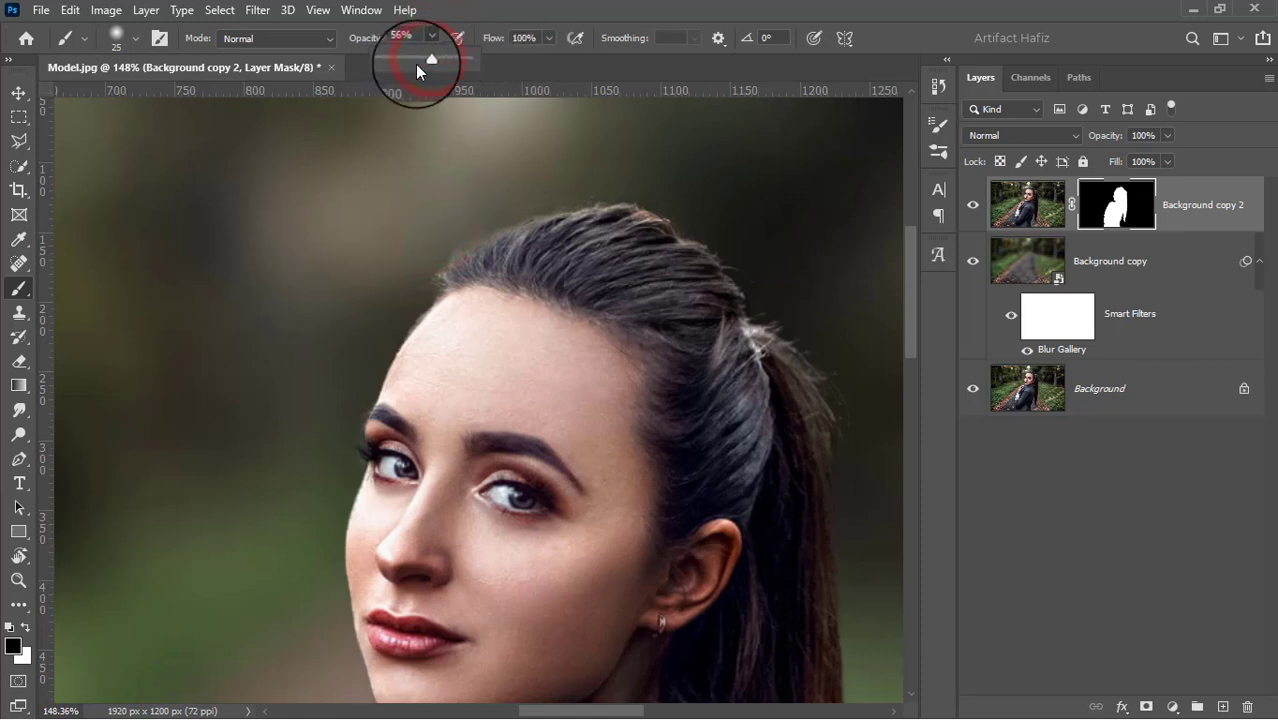
drag(430, 62, 507, 60)
click(466, 225)
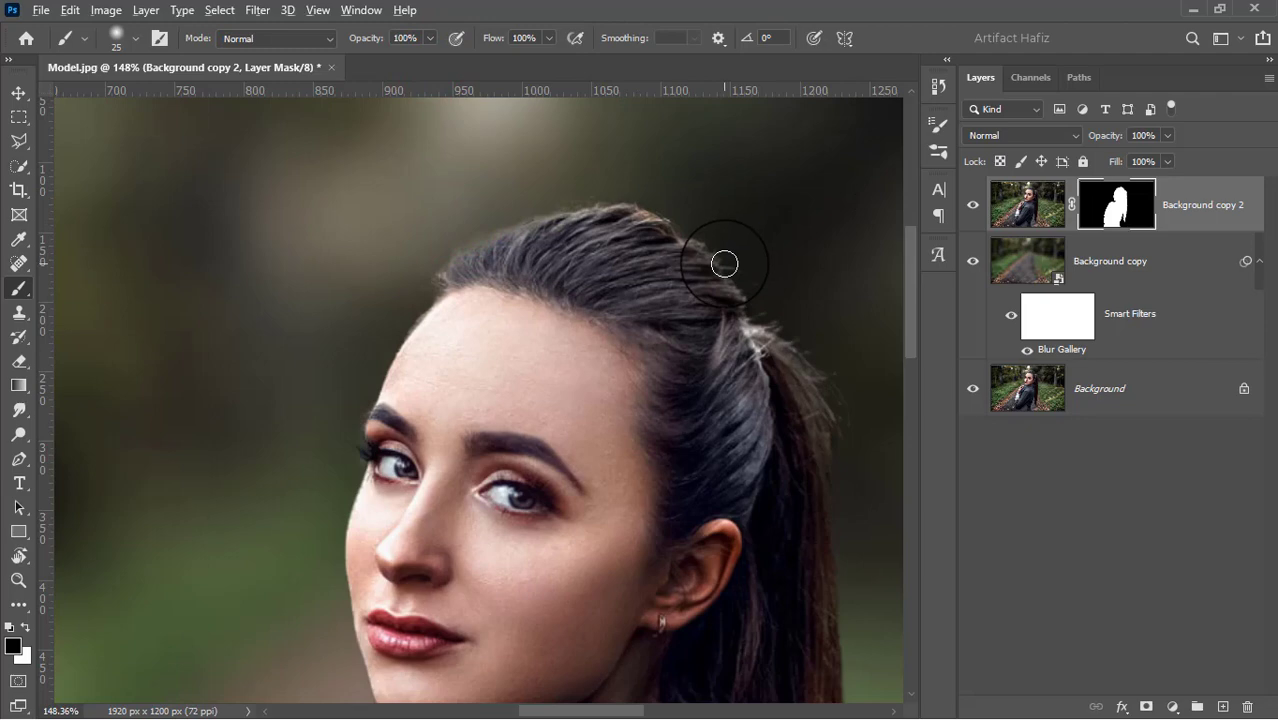
scroll(725, 263, down, 5)
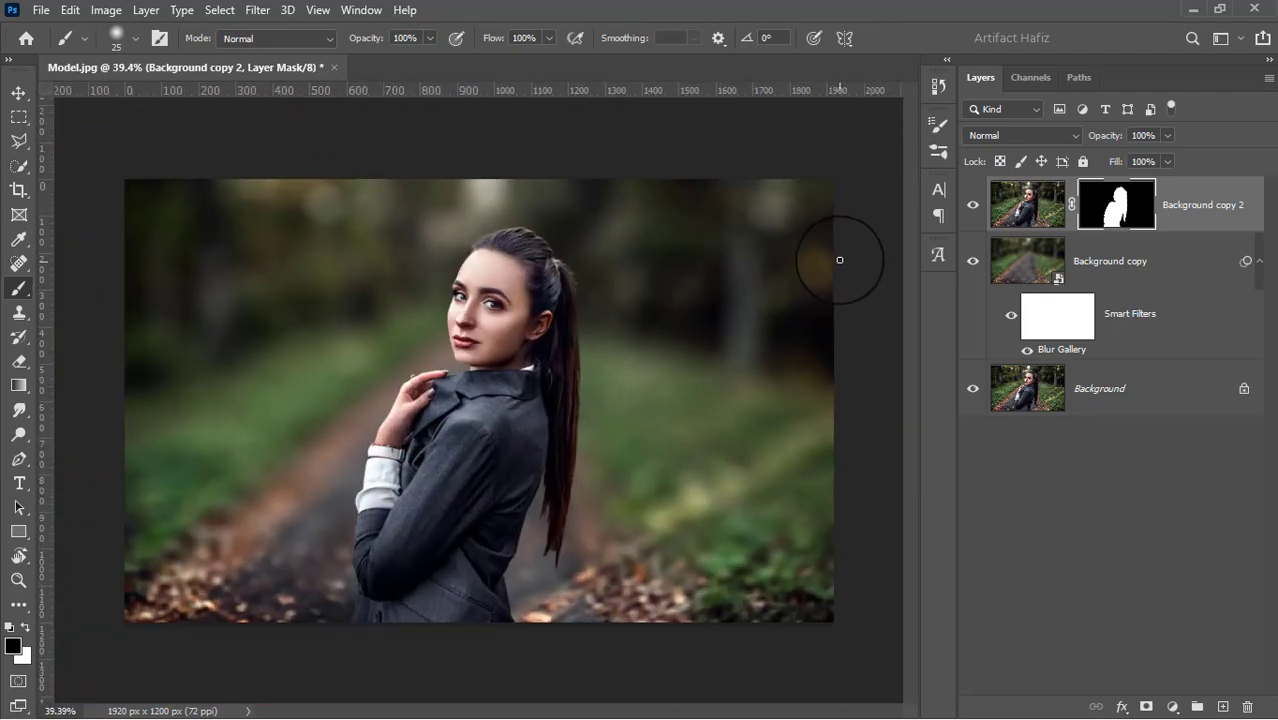
Add a Curves adjustment layer above Background copy 2, anchoring the shadows, raising the highlights slightly and lifting the black point
click(1190, 200)
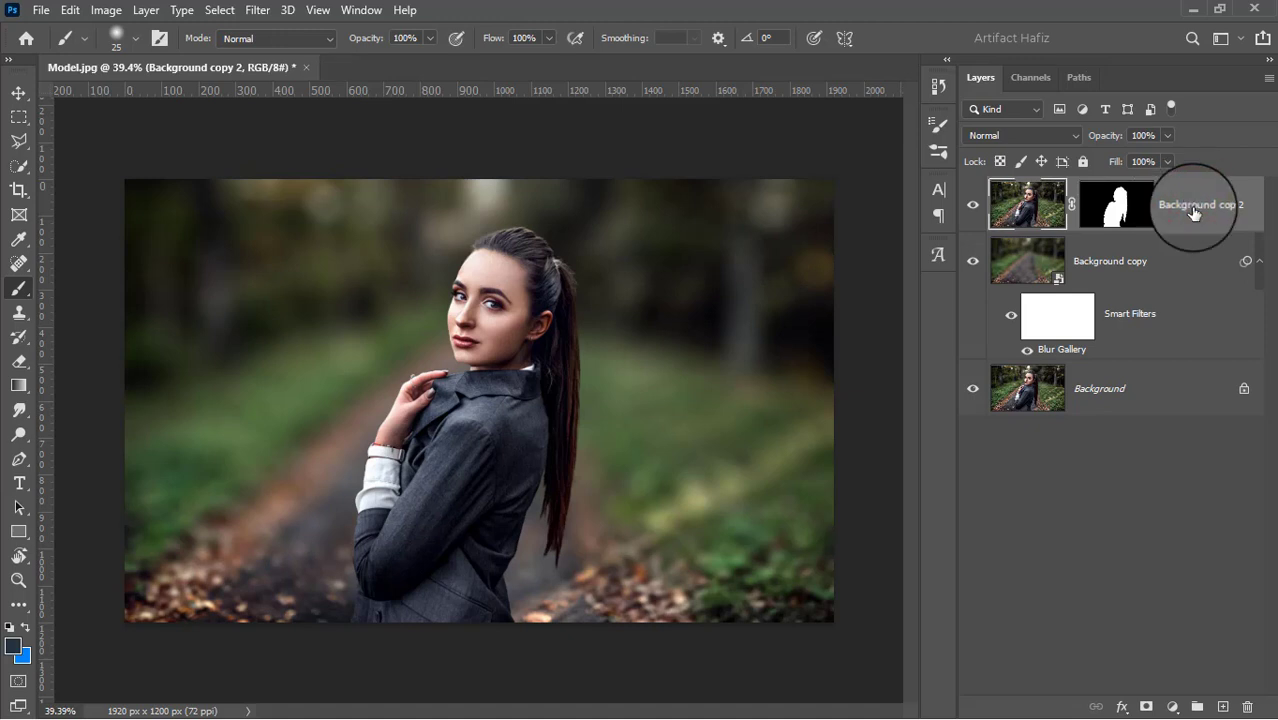
click(1172, 706)
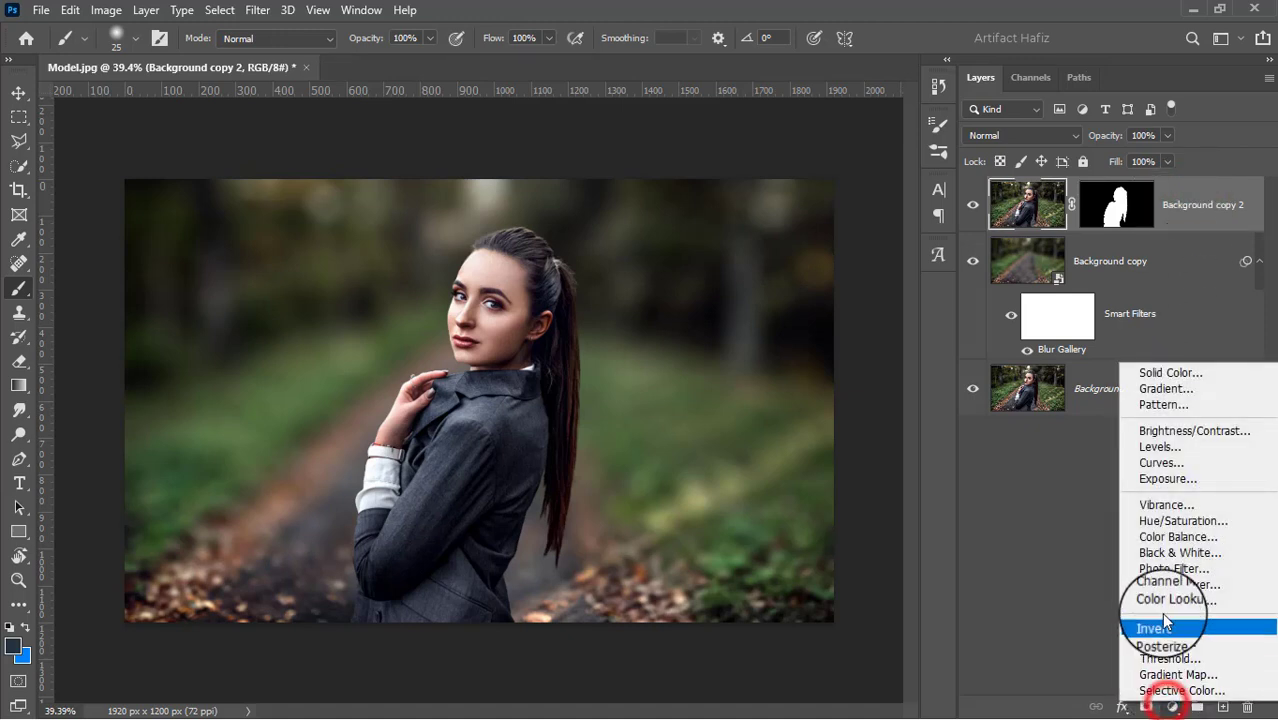
click(1158, 465)
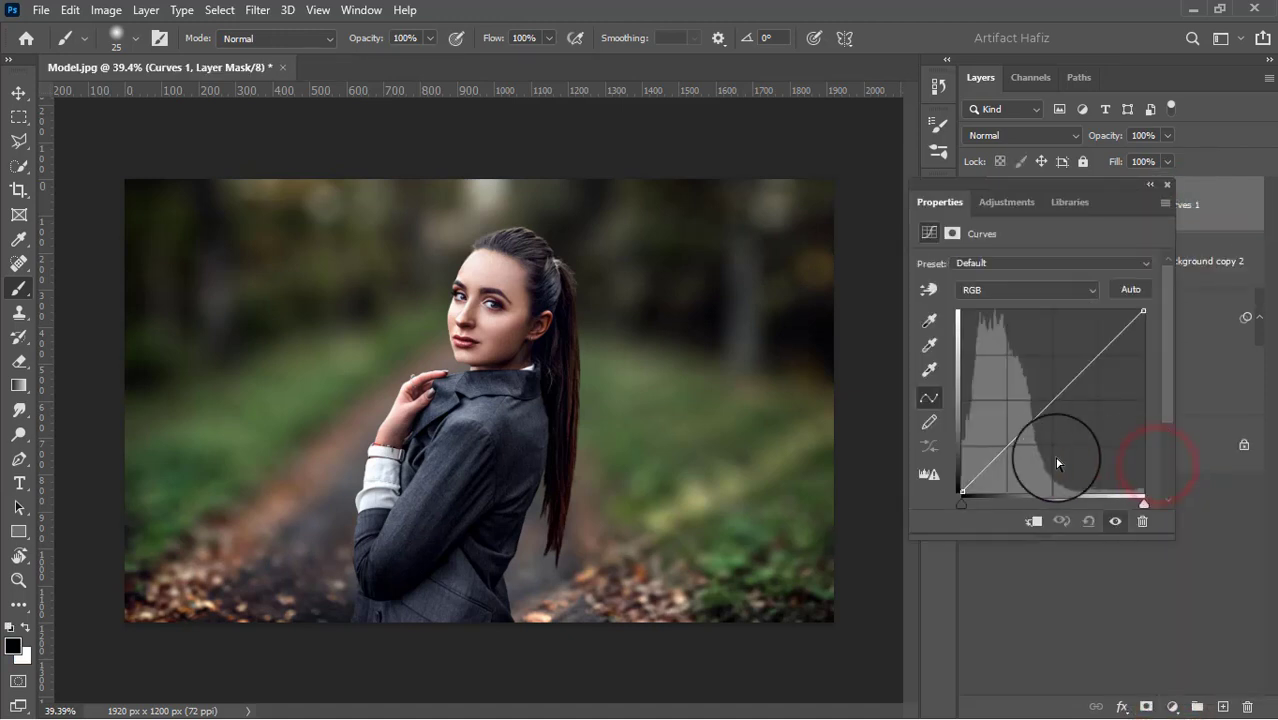
click(1003, 448)
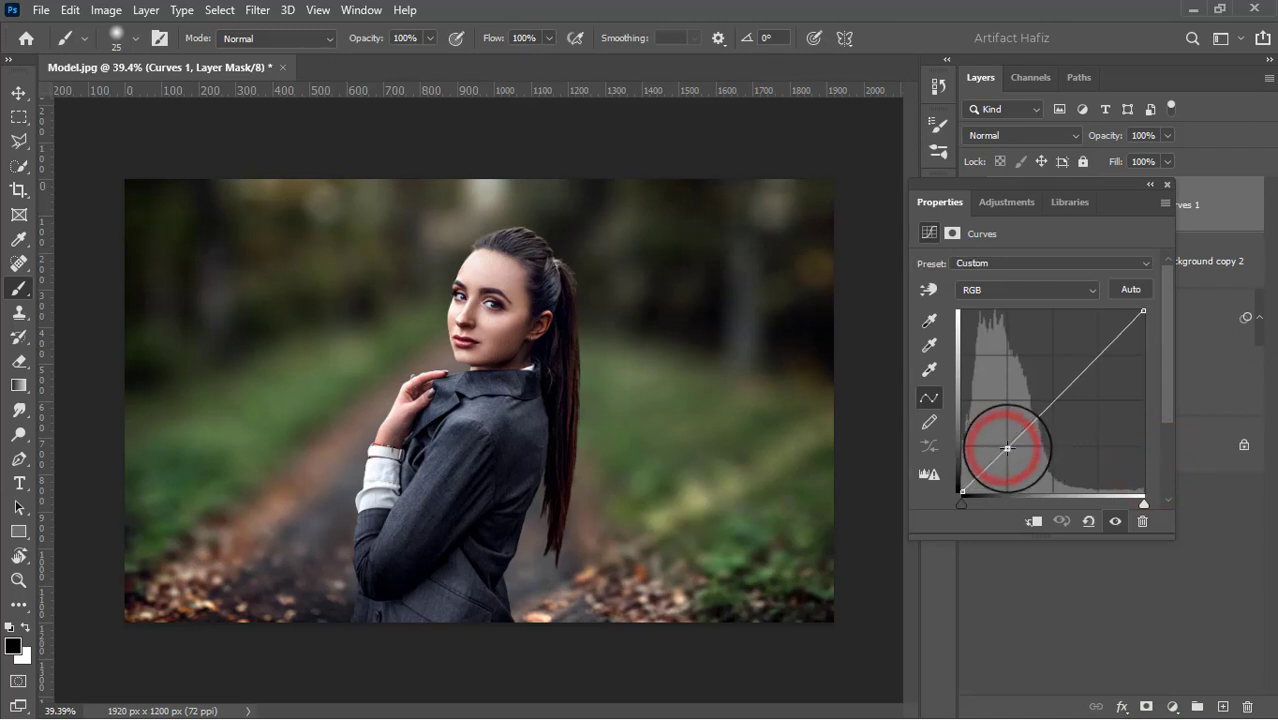
click(1098, 352)
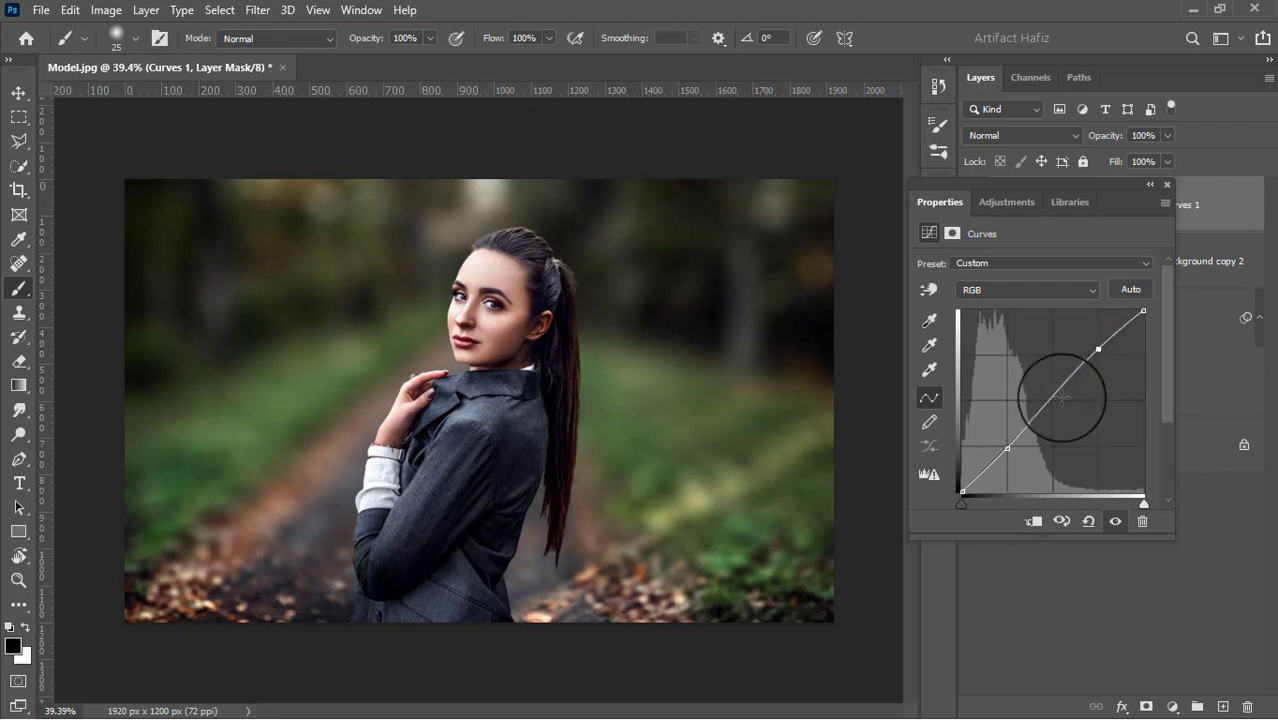
click(962, 490)
drag(962, 490, 940, 472)
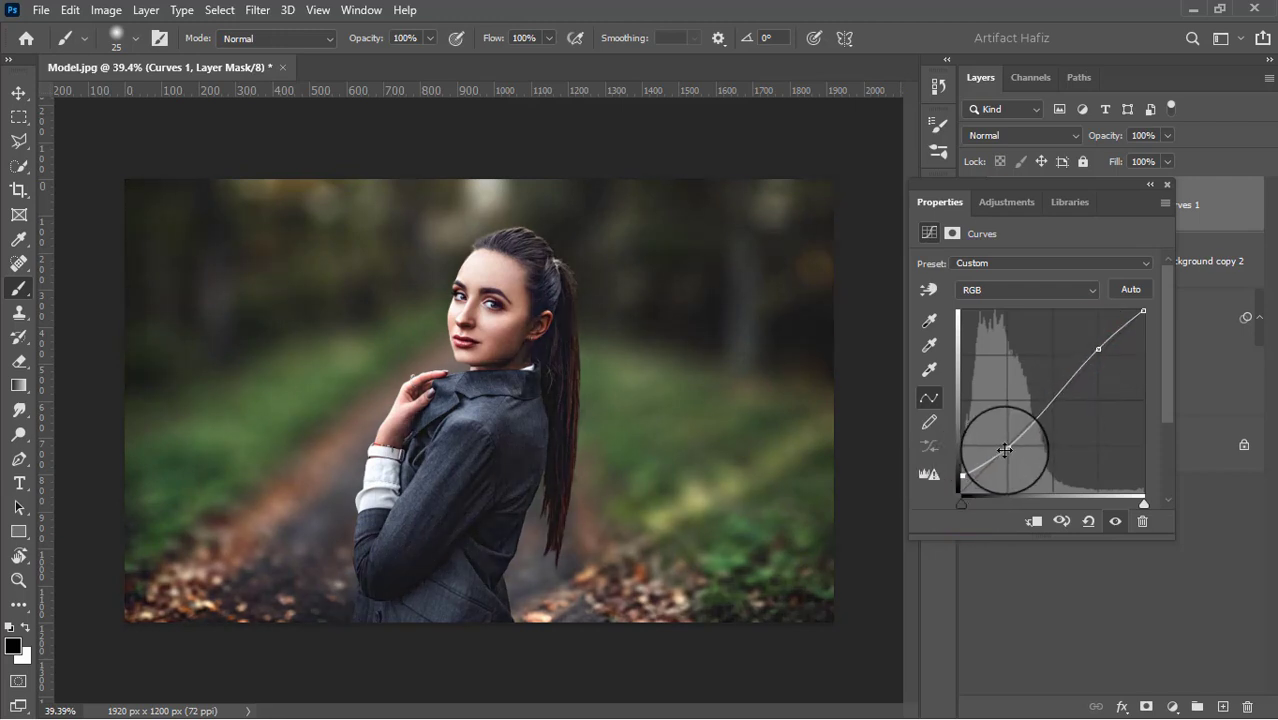
click(1167, 189)
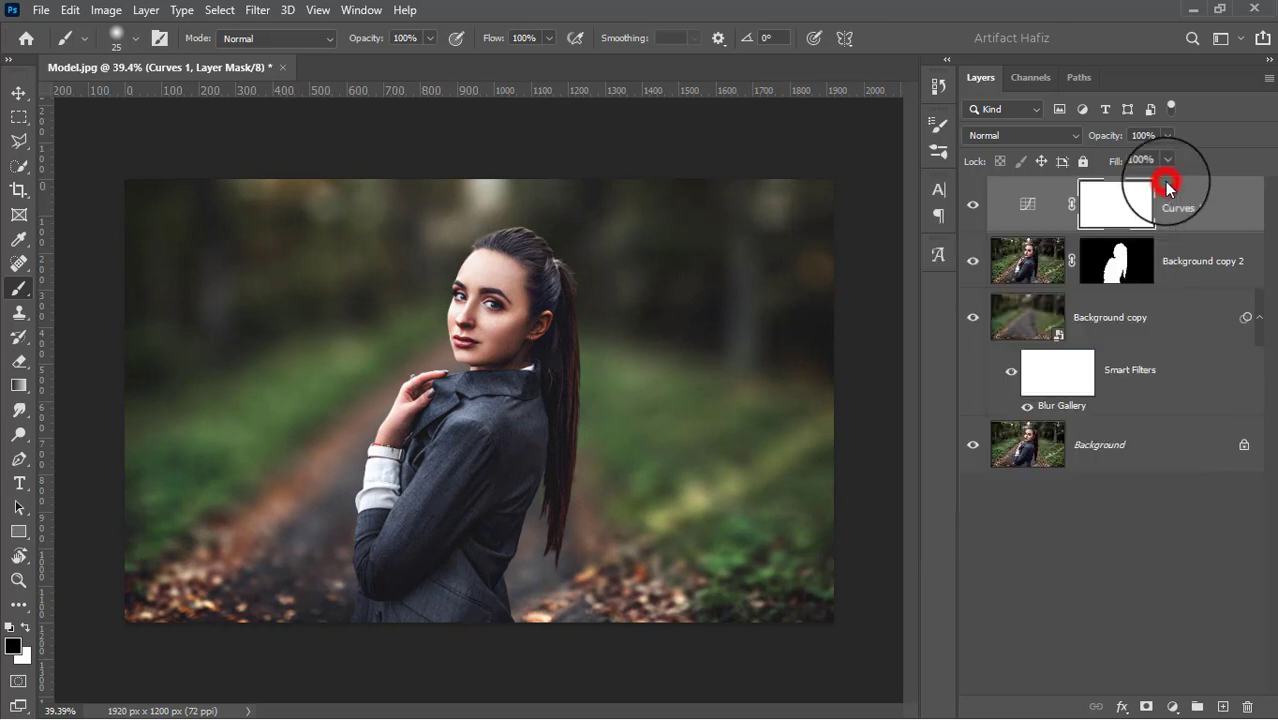
Add a Color Lookup adjustment layer above Curves 1 using the Soft_Warming.look 3DLUT file
click(1172, 706)
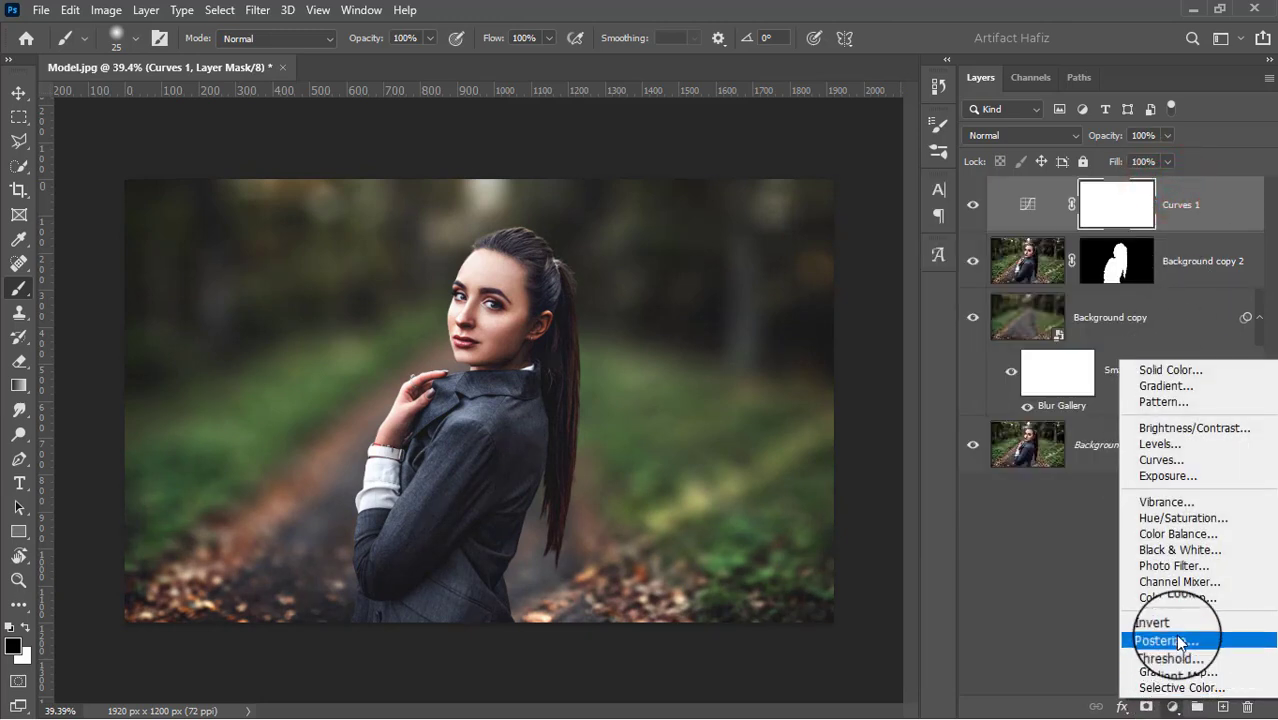
click(1176, 597)
click(1041, 265)
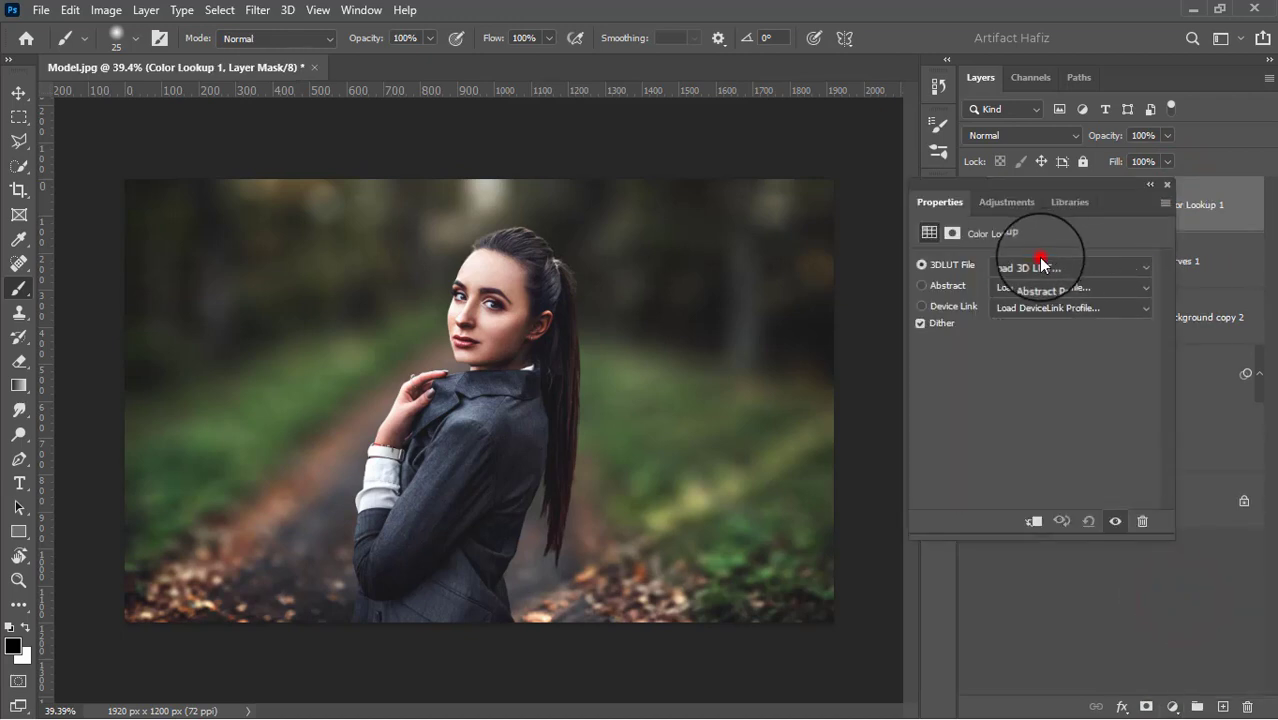
click(1031, 492)
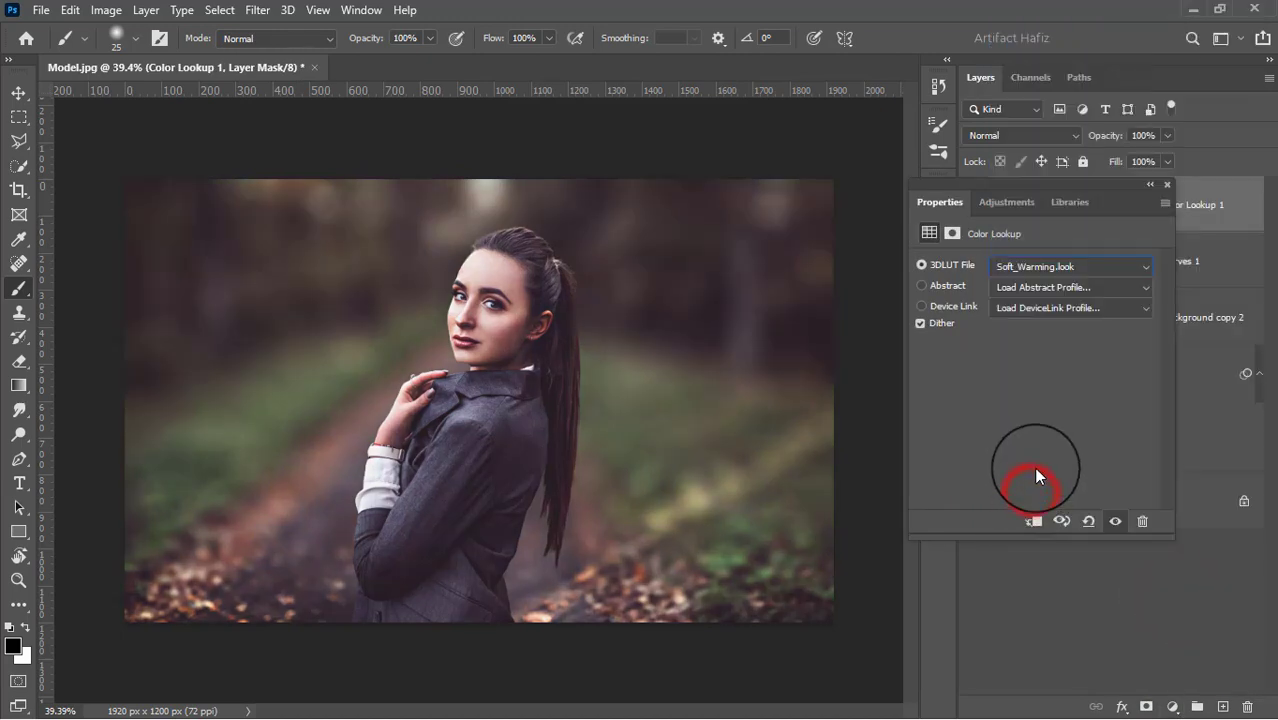
click(1165, 189)
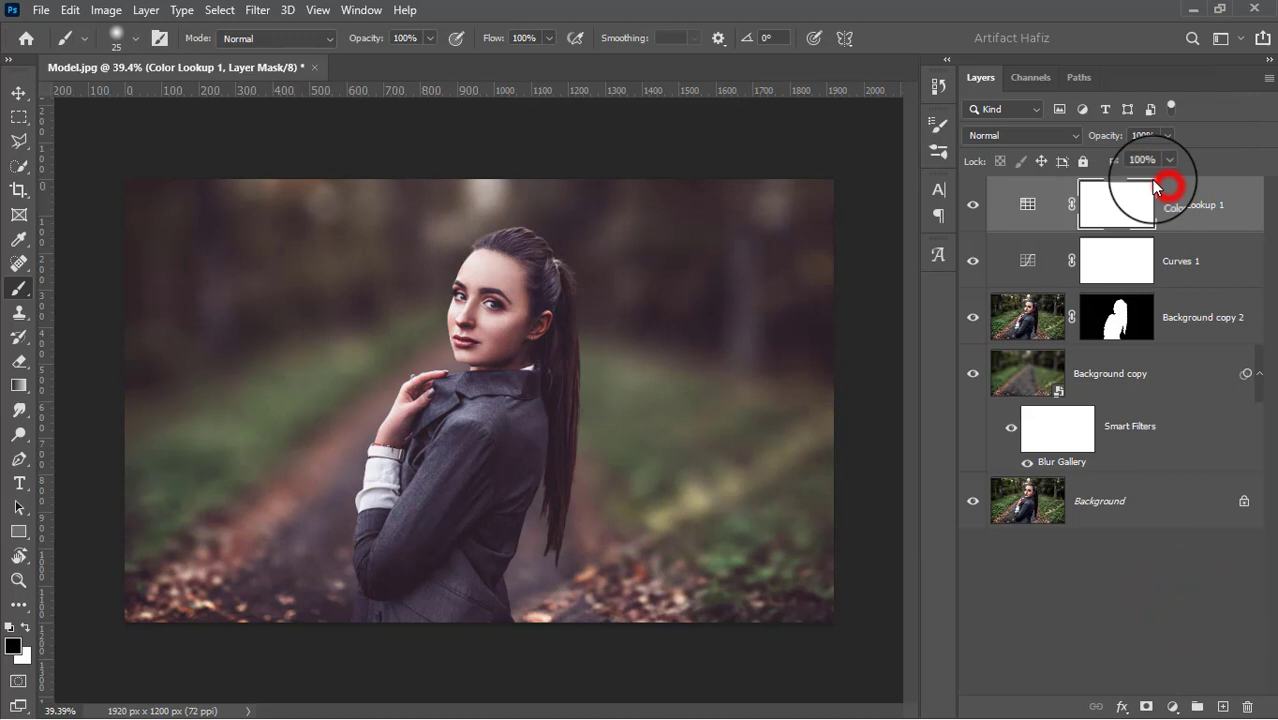
Set the blend mode of both the Color Lookup 1 and Curves 1 layers to Luminosity
click(1018, 136)
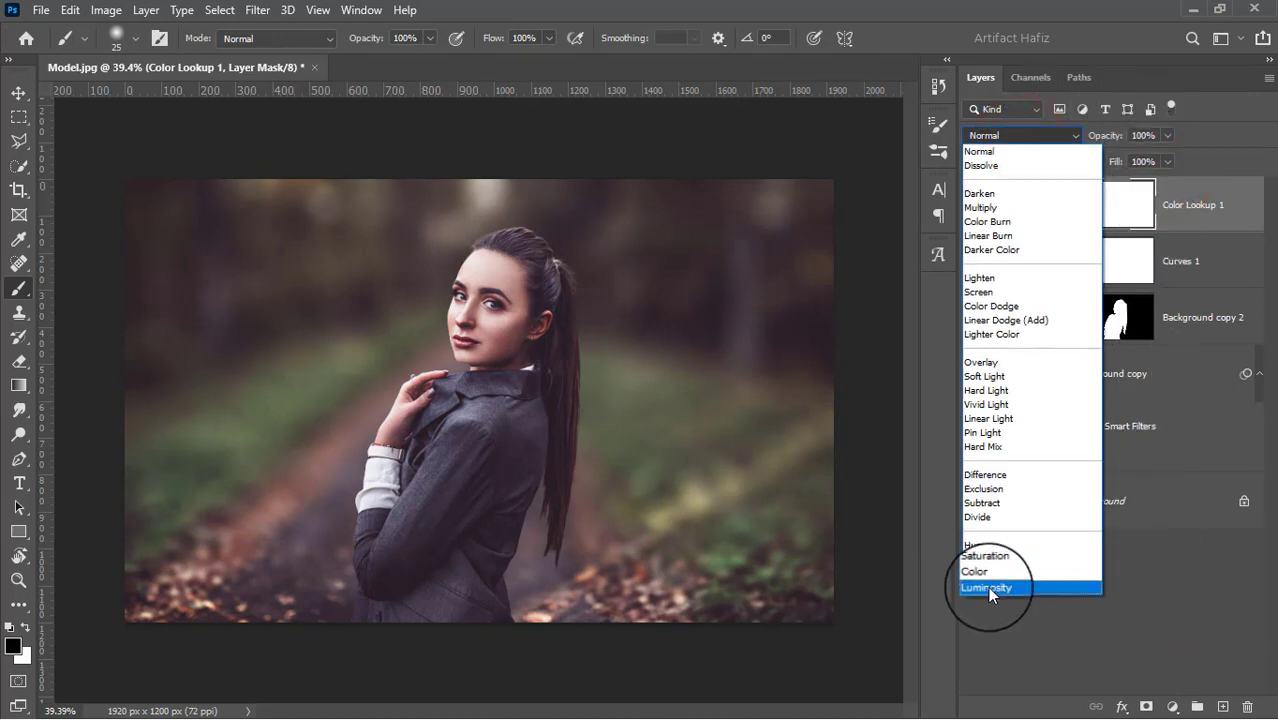
click(987, 586)
click(1184, 262)
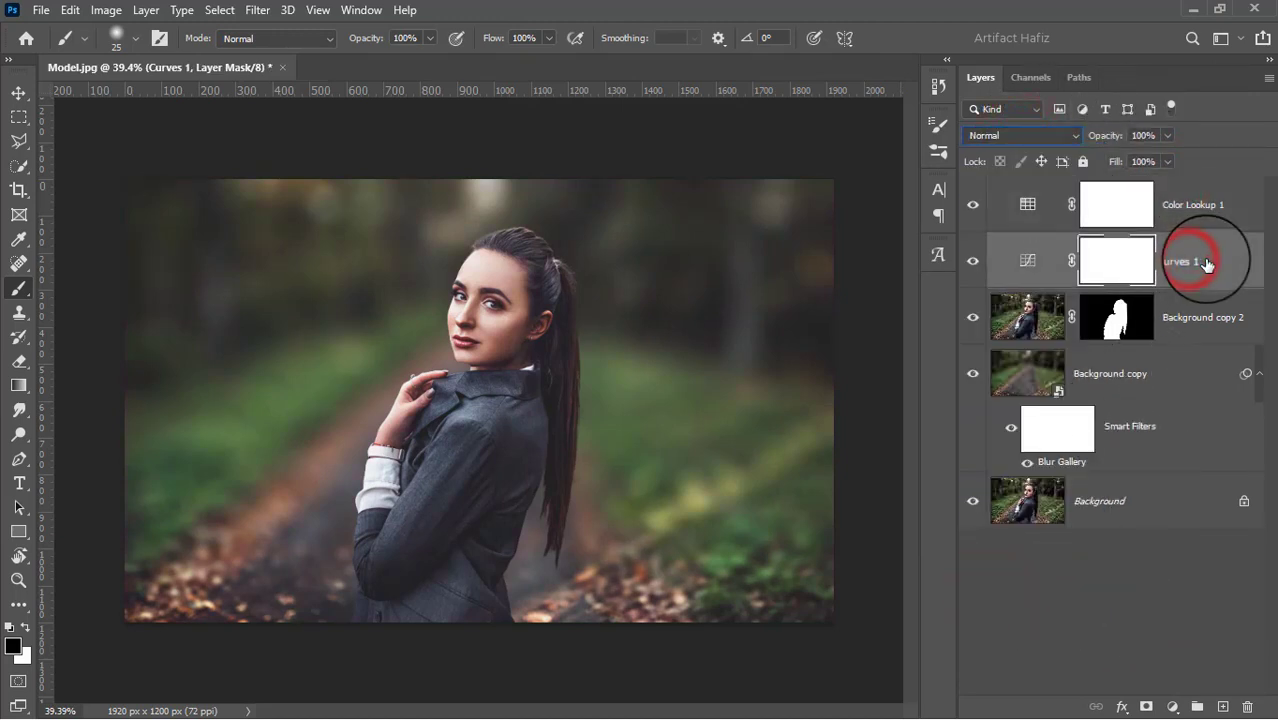
click(1014, 140)
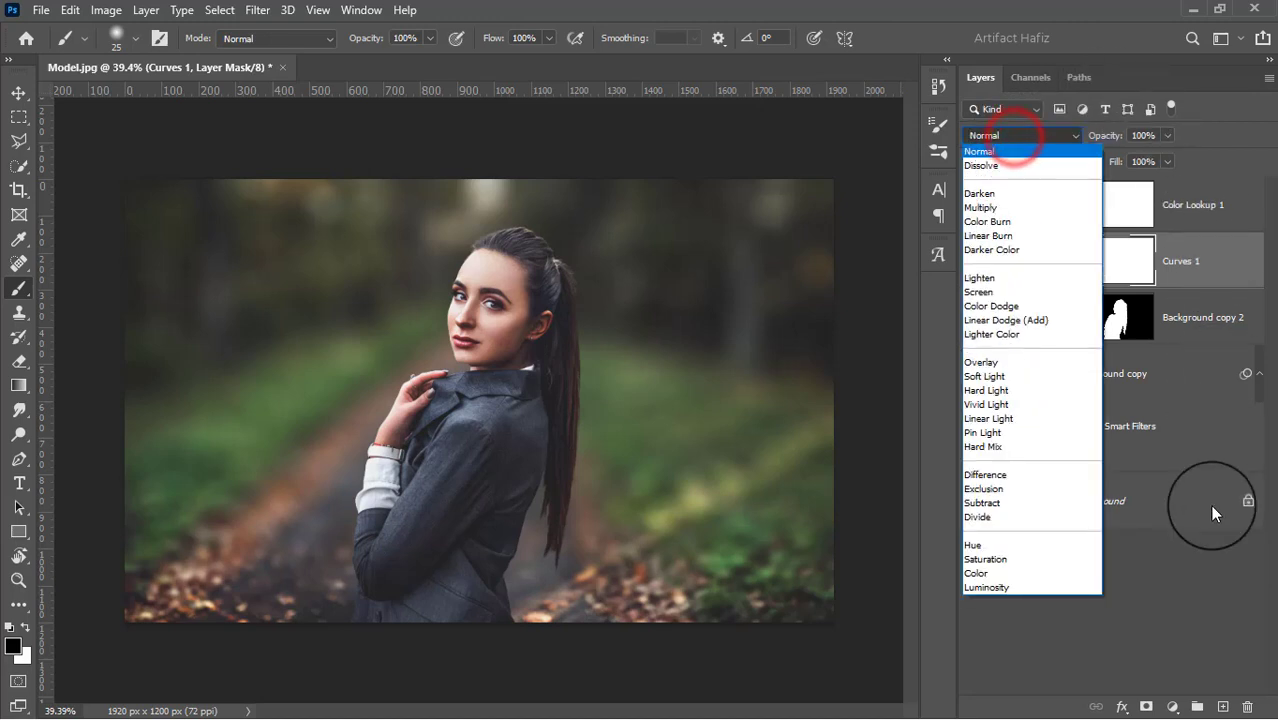
click(1005, 588)
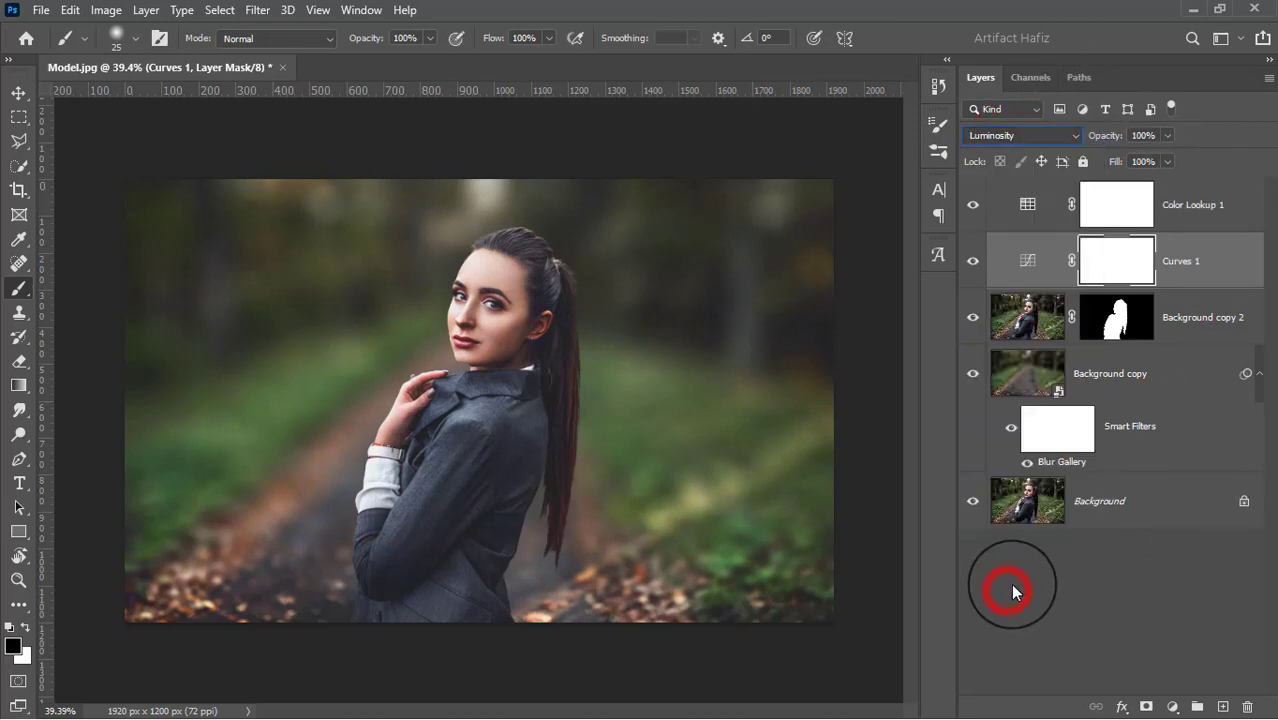
Stamp all visible layers into a new layer above Color Lookup 1 and convert it for smart filters
click(1192, 207)
key(ctrl+alt+shift+e)
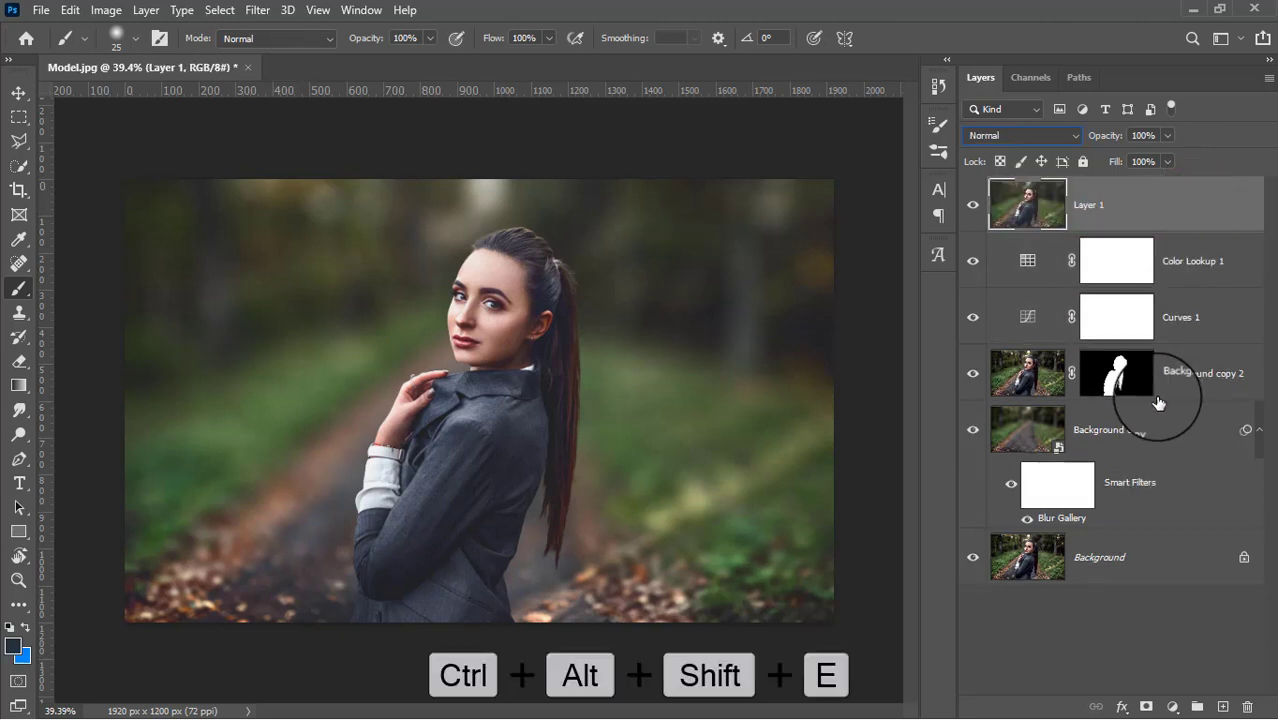
click(262, 11)
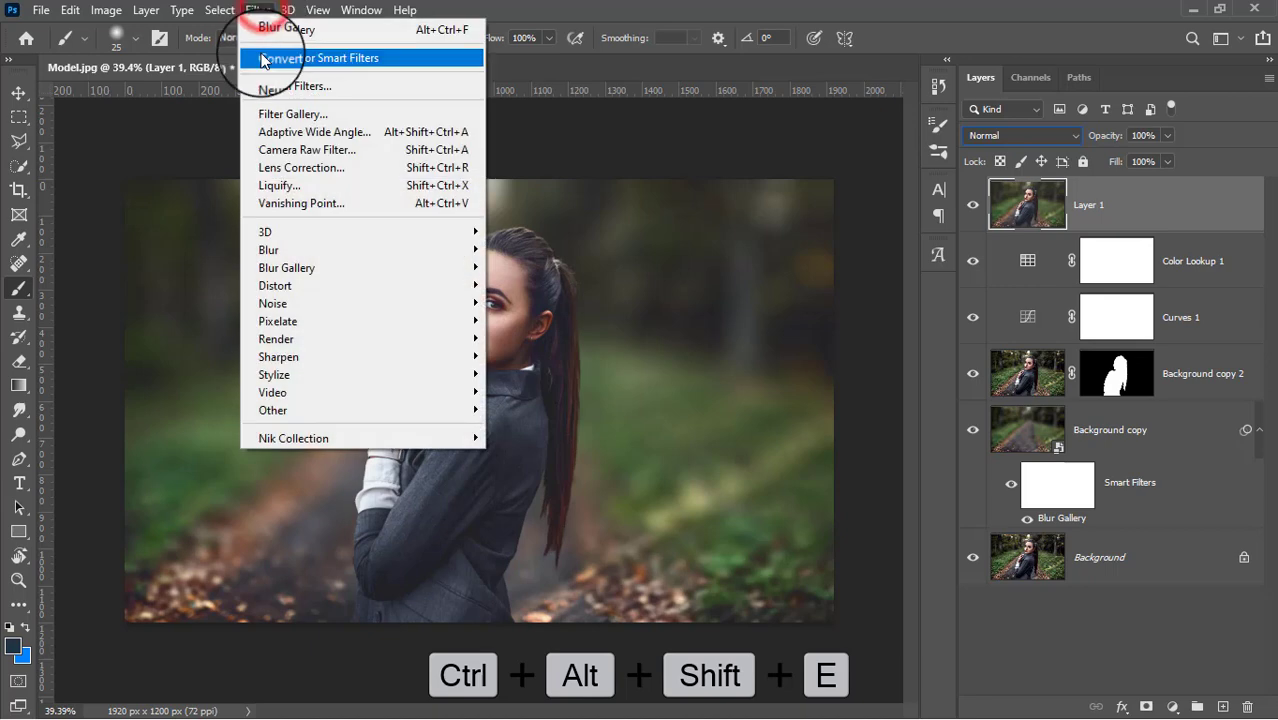
click(265, 57)
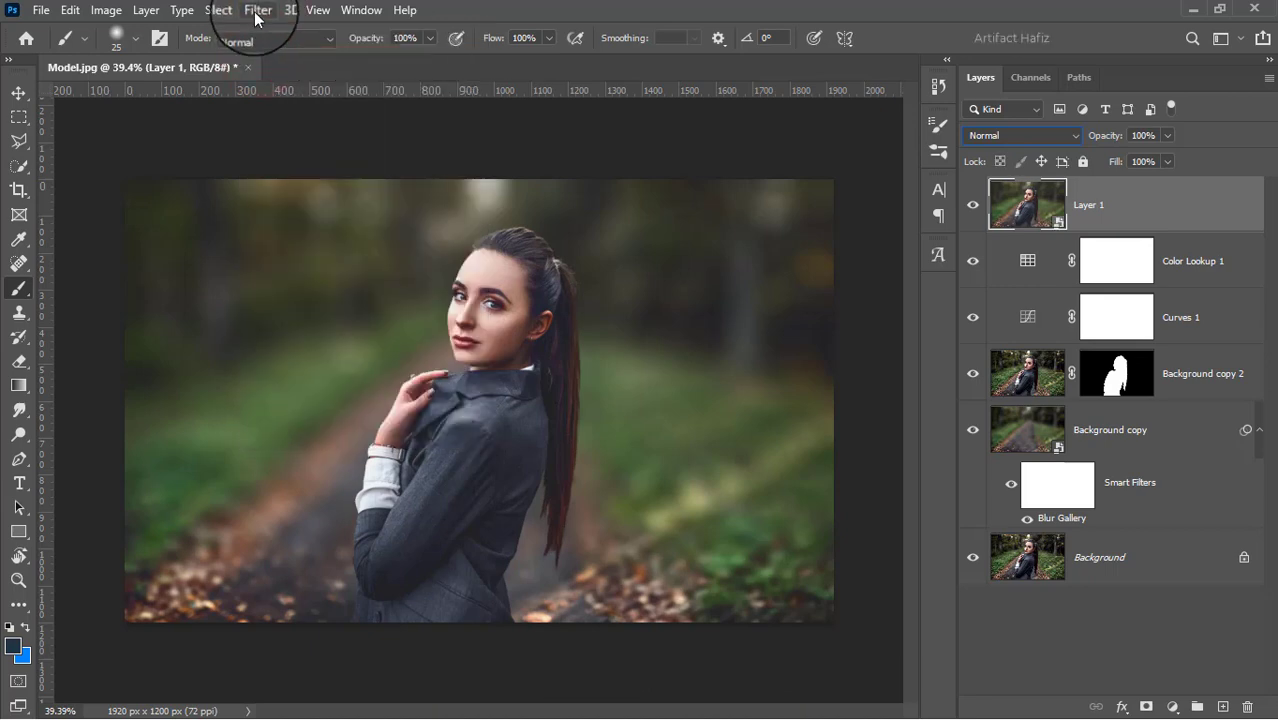
Start the Camera Raw filter and set Exposure -0.35, Contrast +17, Highlights -7, Shadows +12, Whites +5 and Blacks +100
click(257, 14)
click(279, 150)
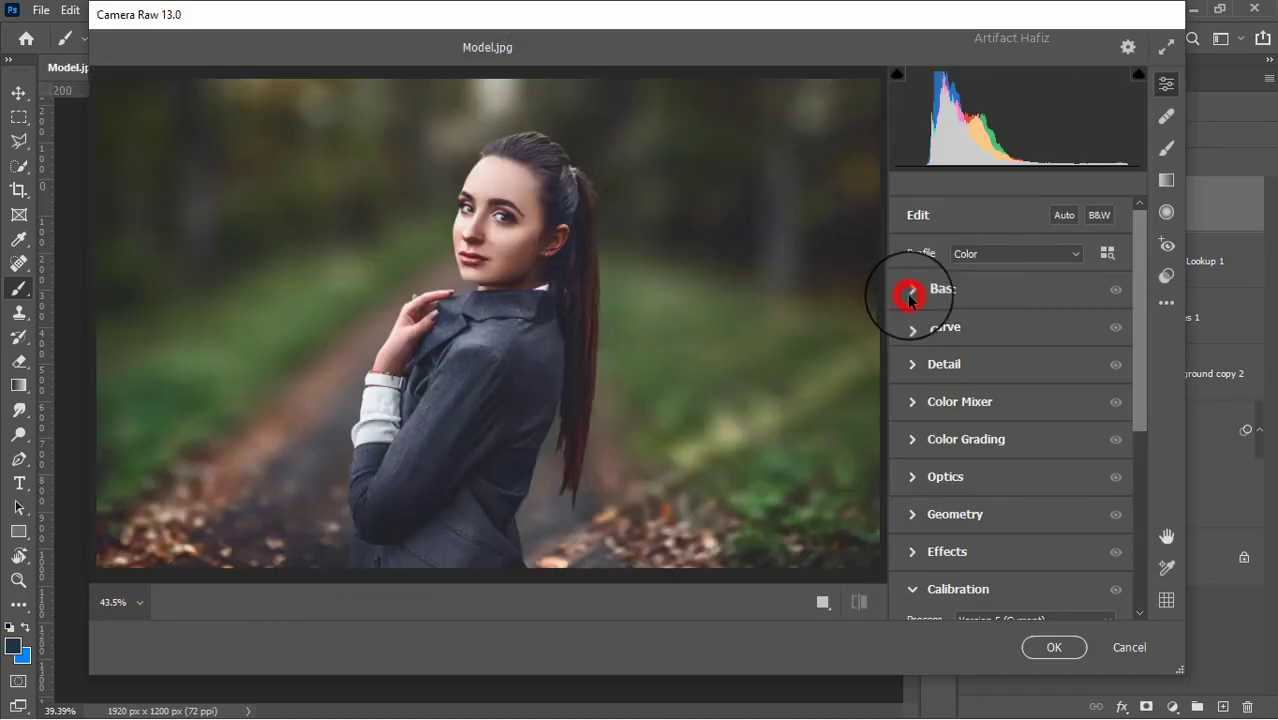
click(909, 292)
drag(1013, 364, 1120, 502)
drag(1013, 389, 1038, 396)
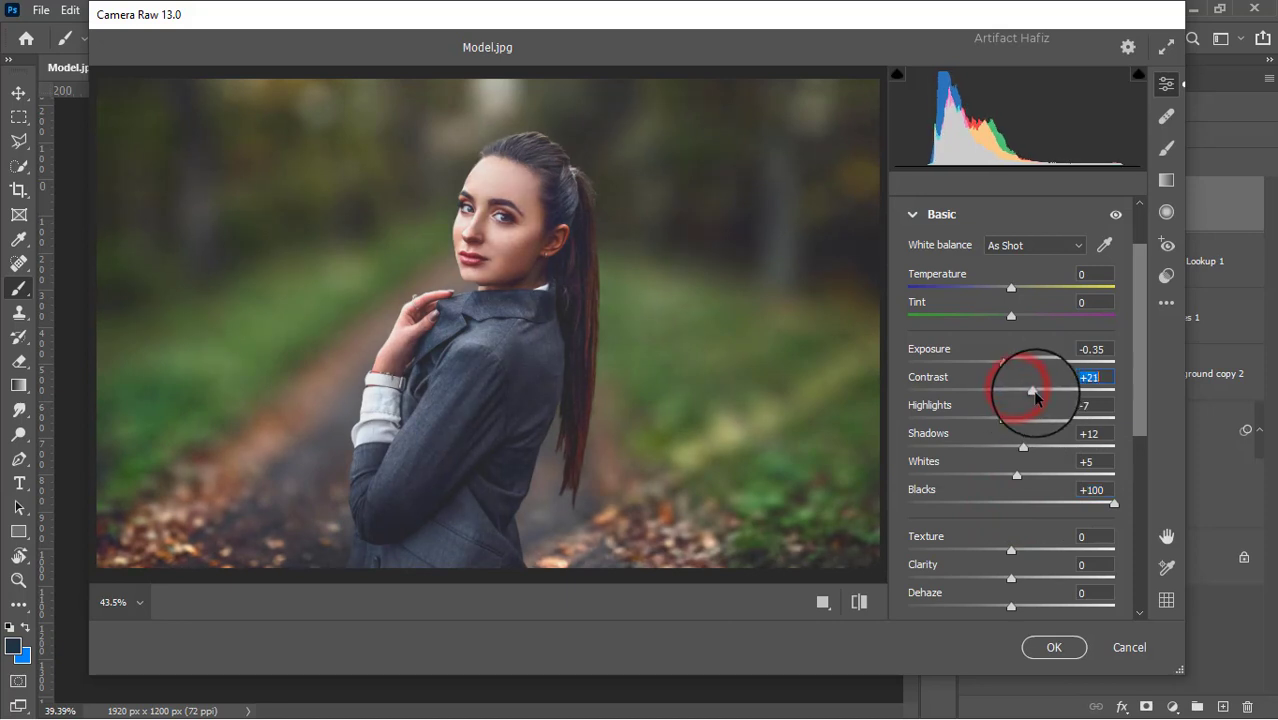
Set Texture to -2, Clarity to +4 and Dehaze to +28 in the Camera Raw basic adjustments
scroll(1022, 504, down, 1)
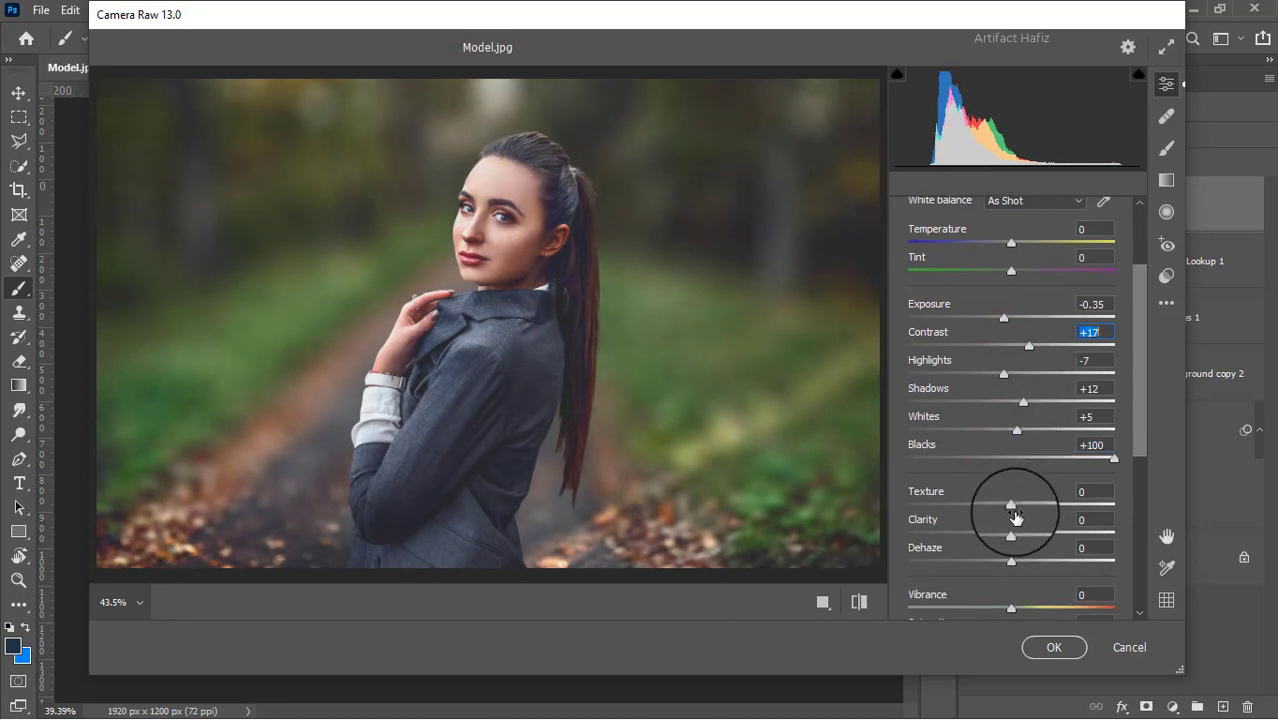
drag(1022, 506, 1042, 565)
click(1014, 533)
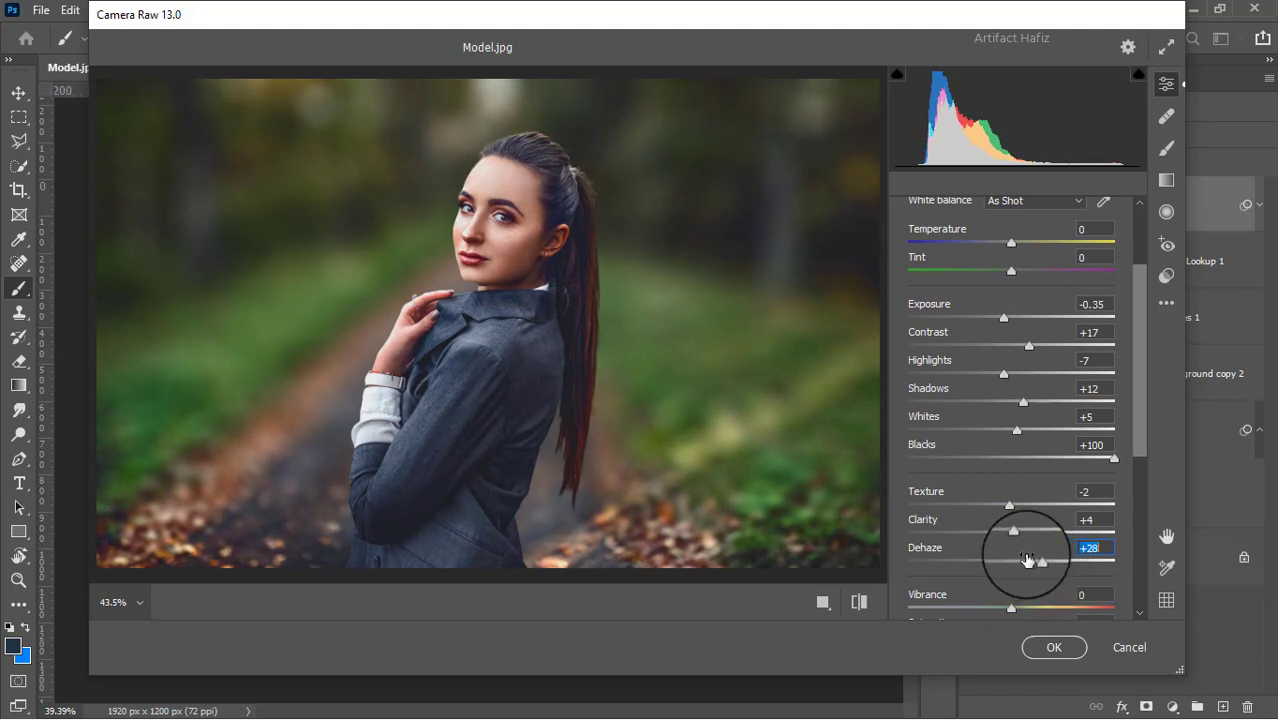
scroll(1004, 533, down, 6)
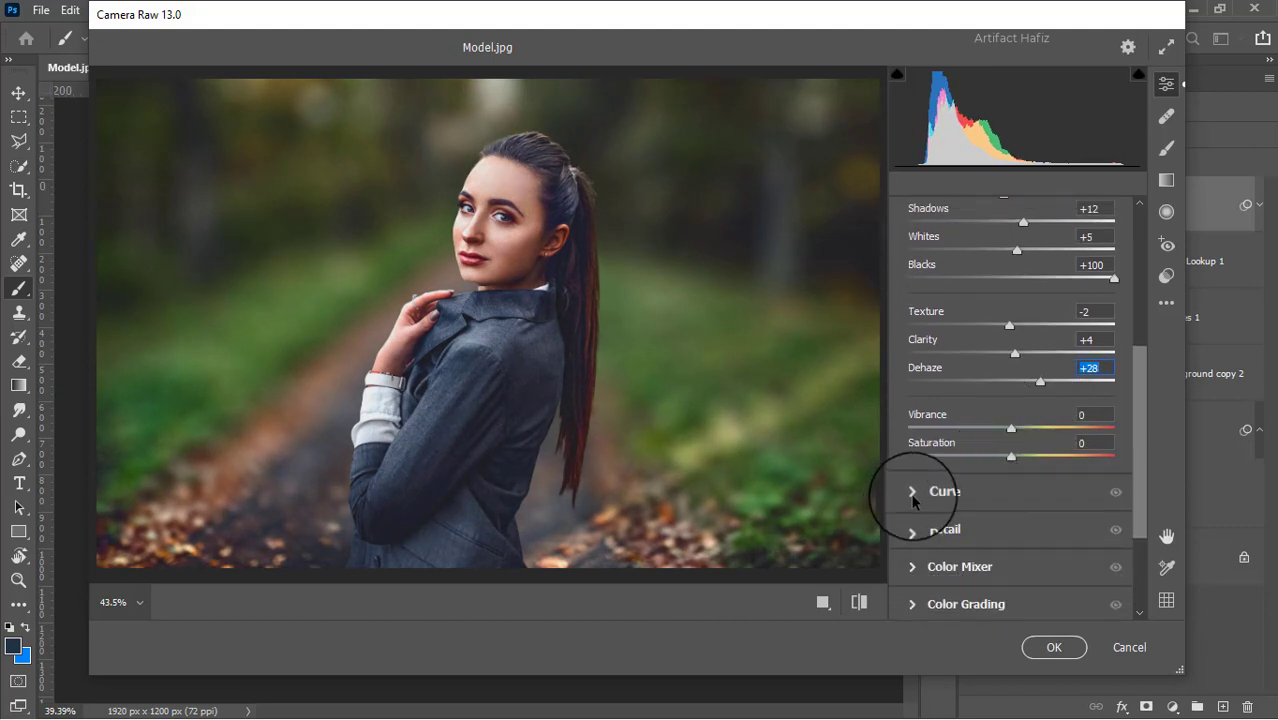
click(912, 494)
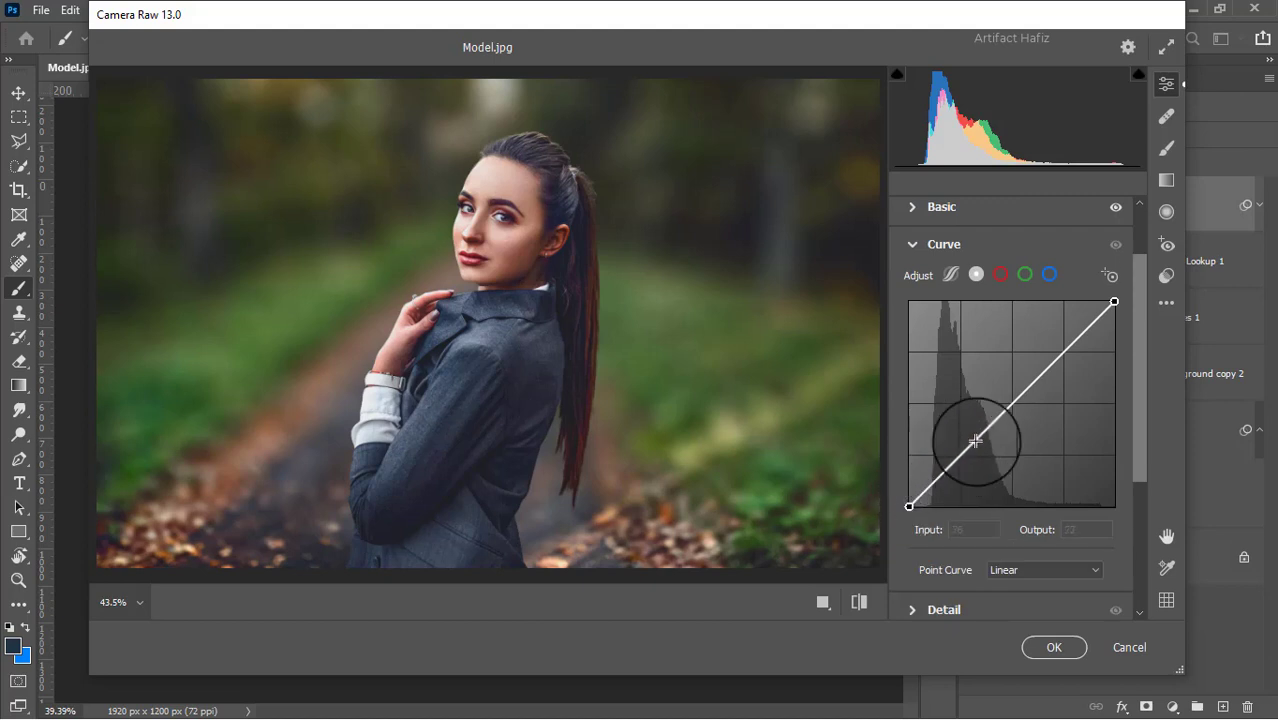
click(1049, 274)
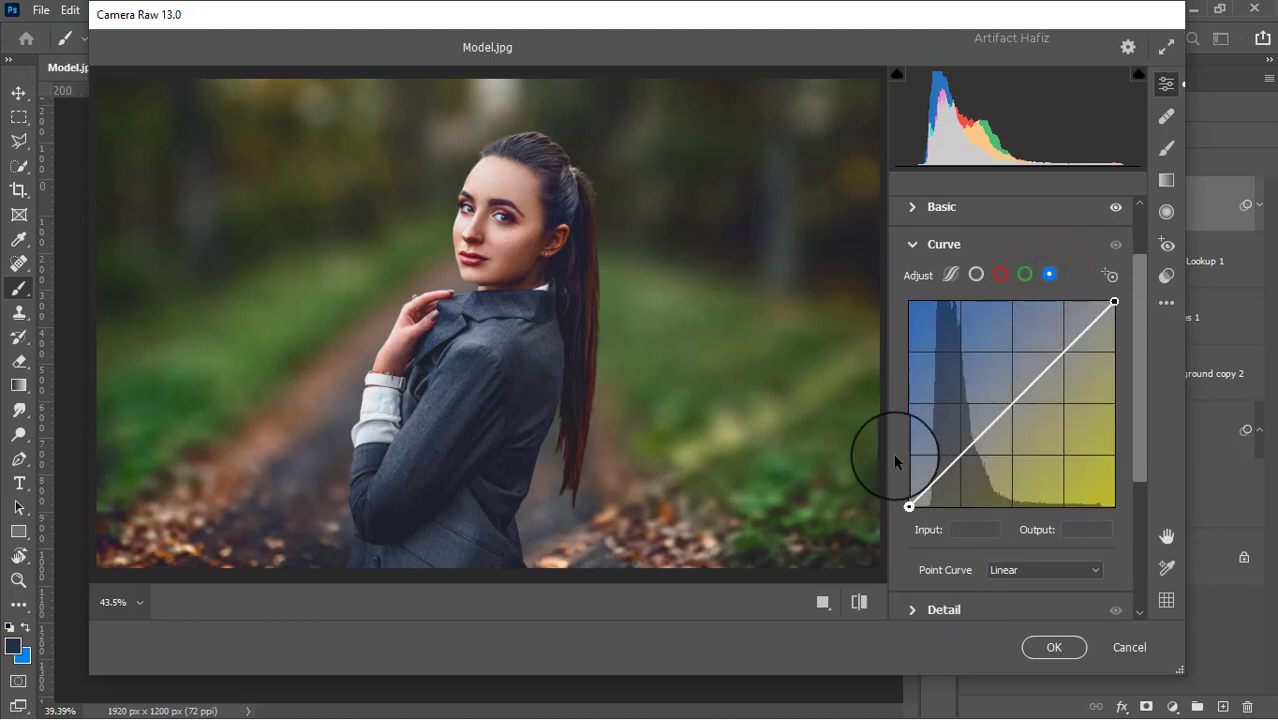
scroll(1006, 409, down, 2)
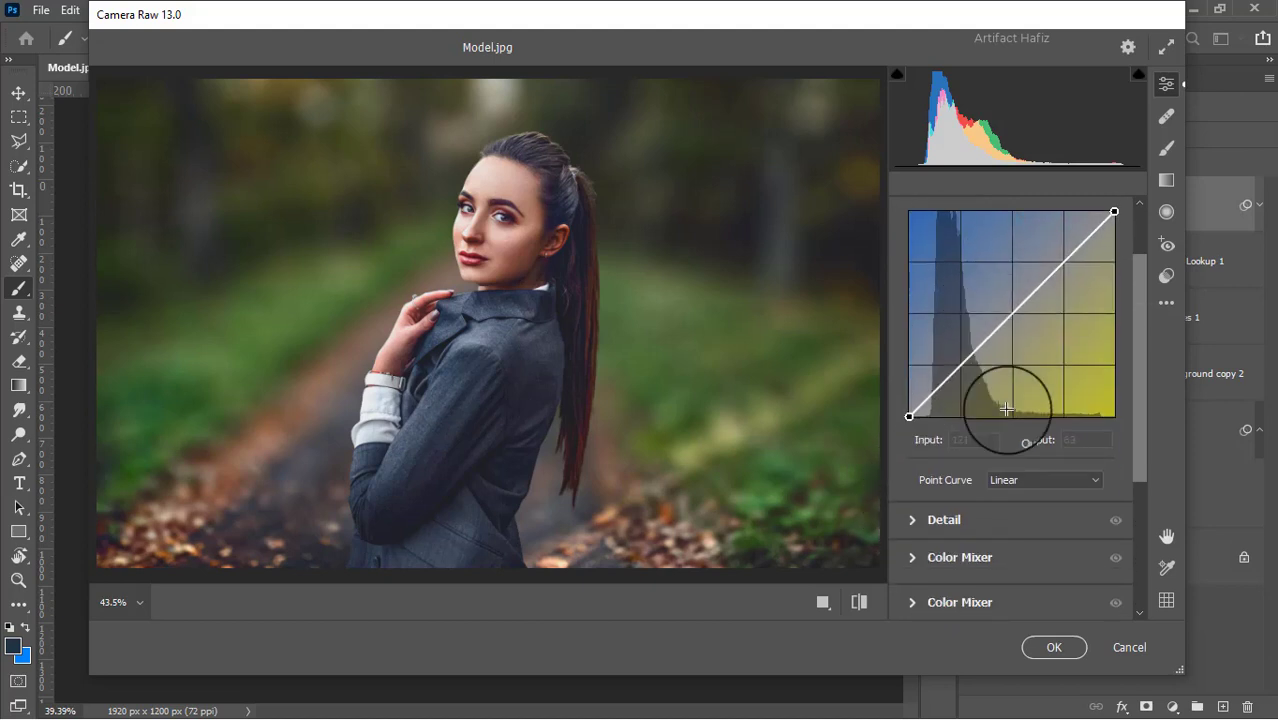
Set Sharpening to 16, Noise Reduction to 15 and Color Noise Reduction to 10 in the Camera Raw detail settings
scroll(1006, 409, down, 2)
click(920, 430)
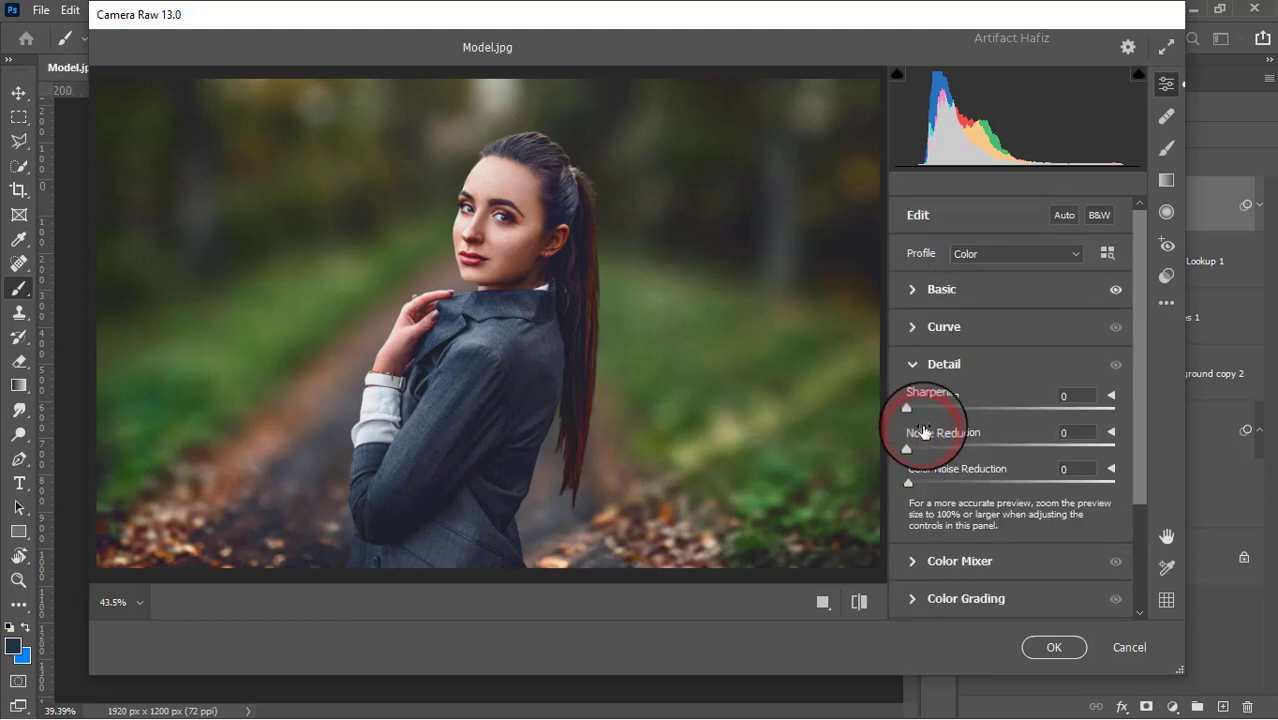
drag(907, 409, 922, 452)
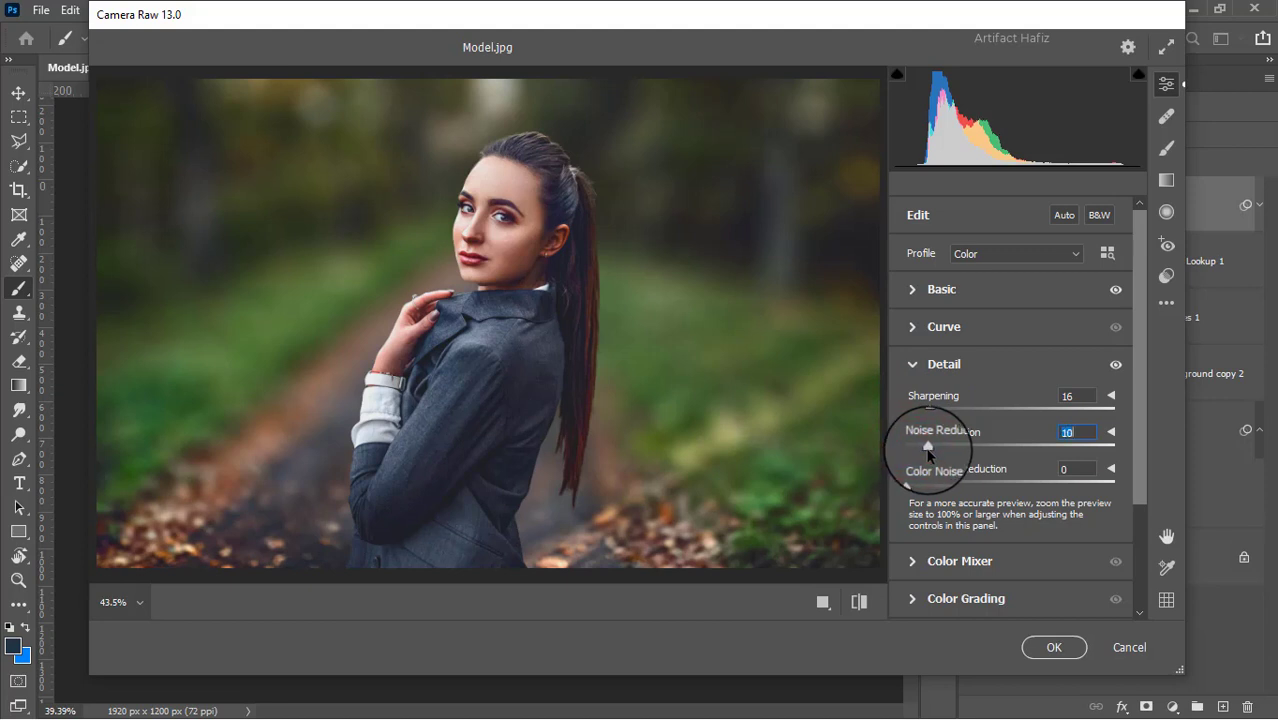
drag(928, 452, 937, 455)
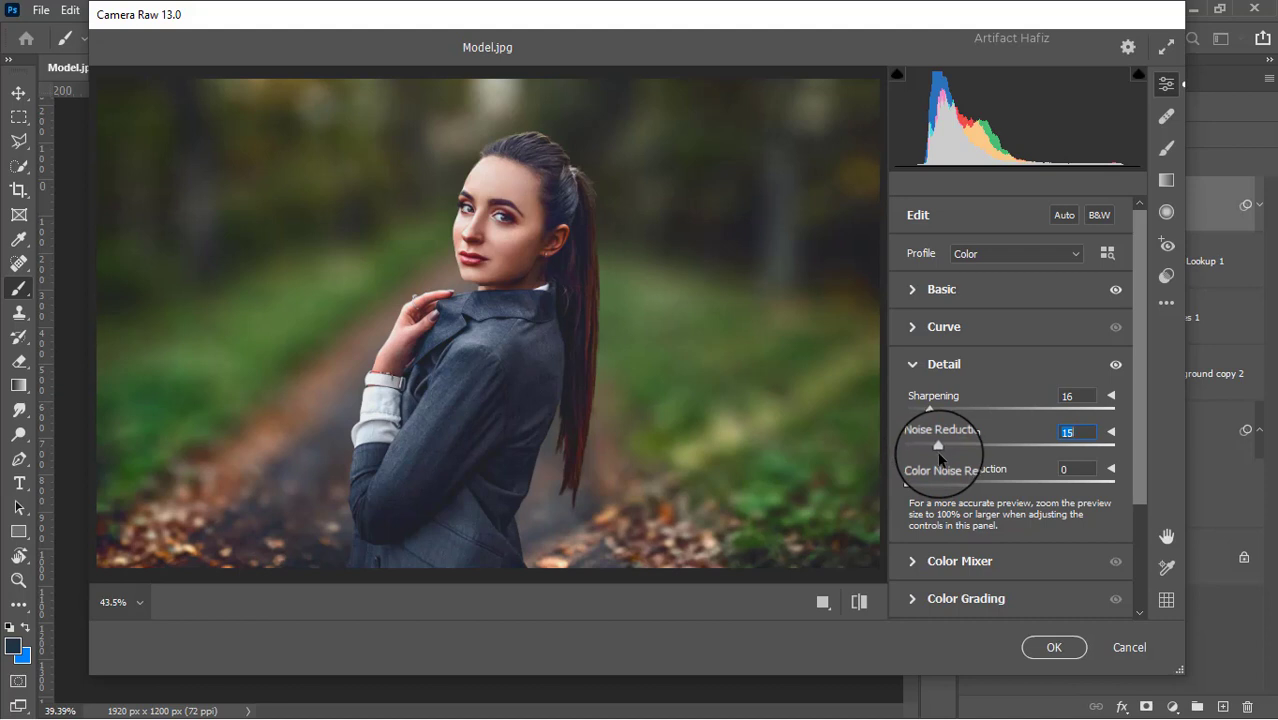
scroll(939, 458, down, 1)
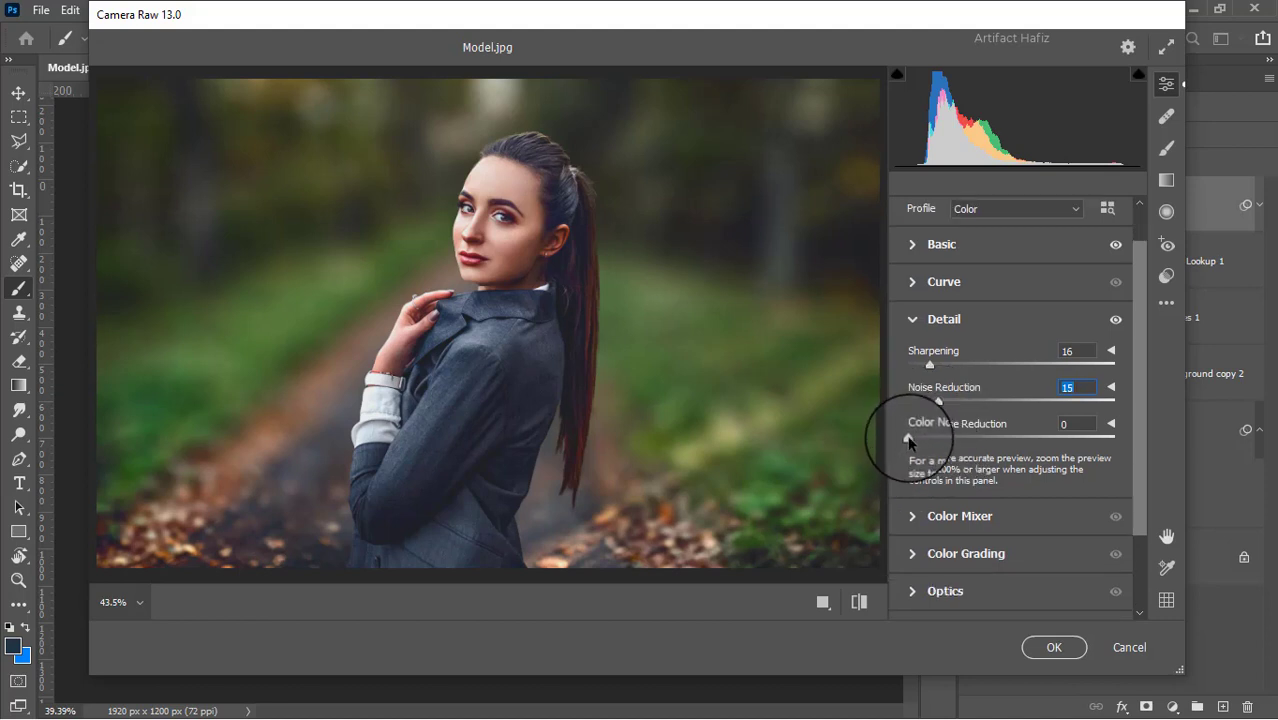
drag(909, 438, 929, 452)
Set the Color Mixer saturation to Reds +8, Oranges -3, Yellows +14, Greens -59, Aquas +6 and Blues +8
scroll(930, 450, down, 2)
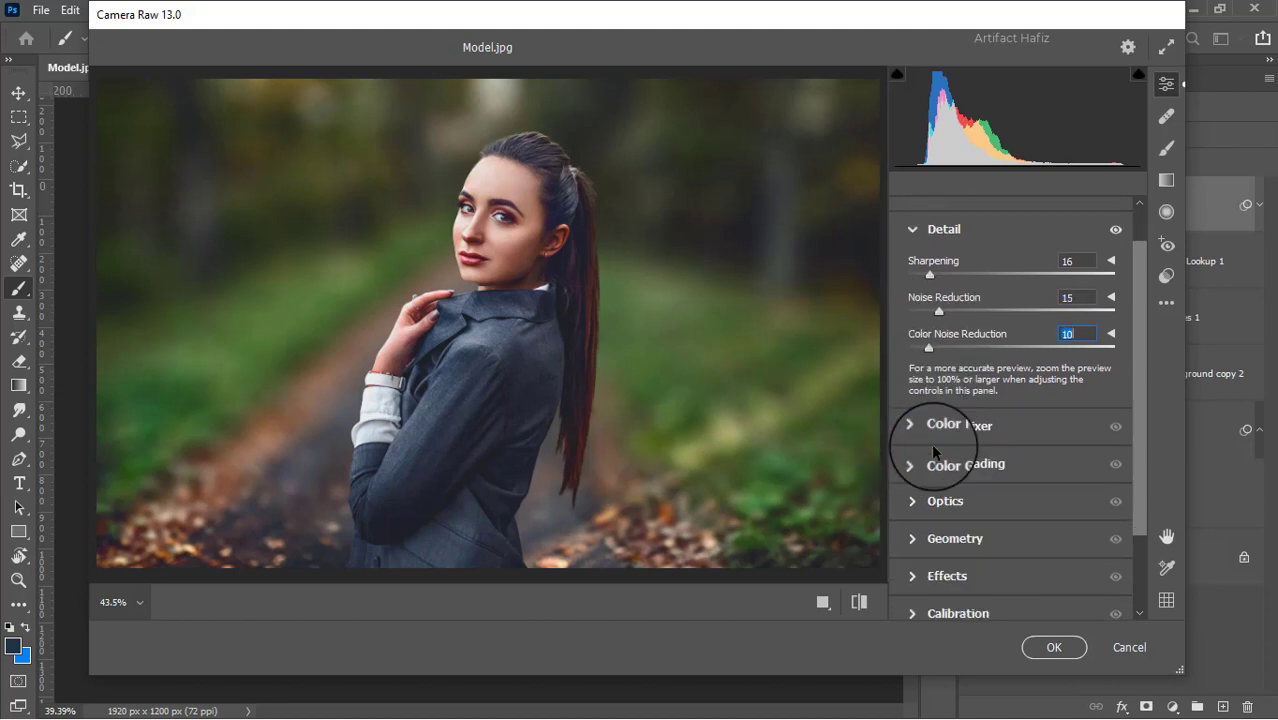
click(915, 424)
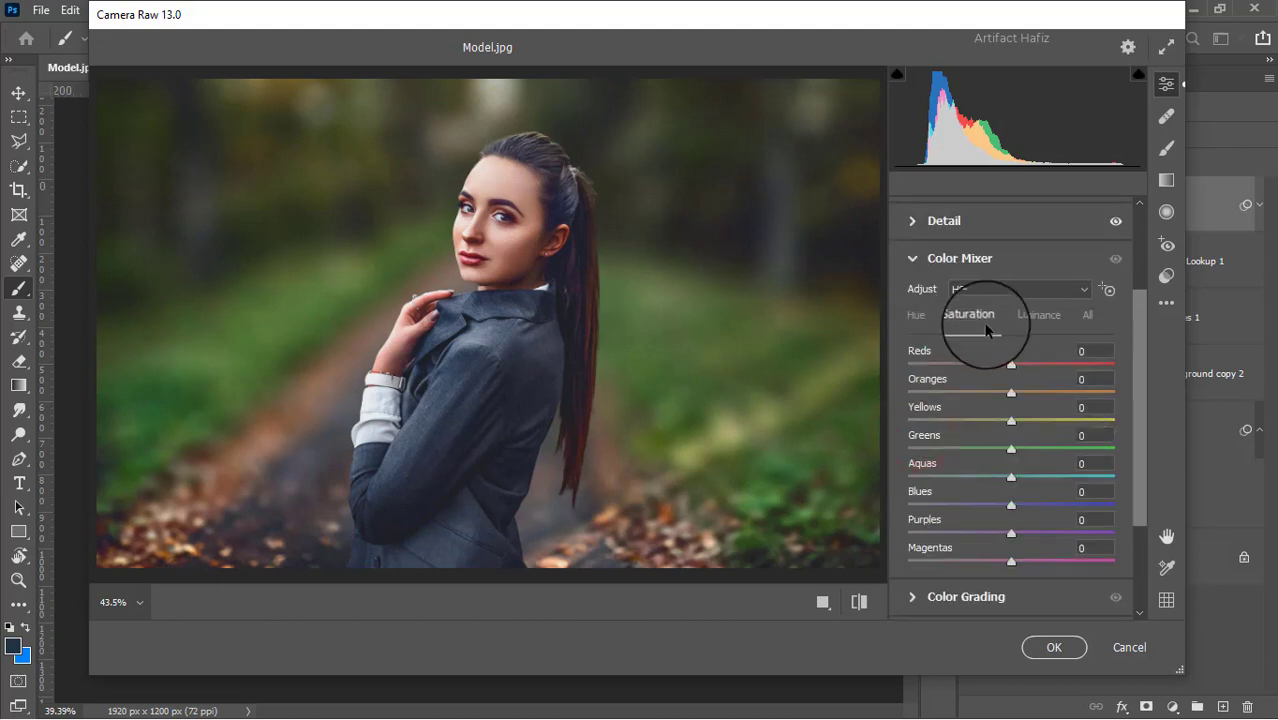
mouse_move(1036, 373)
mouse_down()
mouse_move(1068, 373)
mouse_move(1016, 378)
mouse_up()
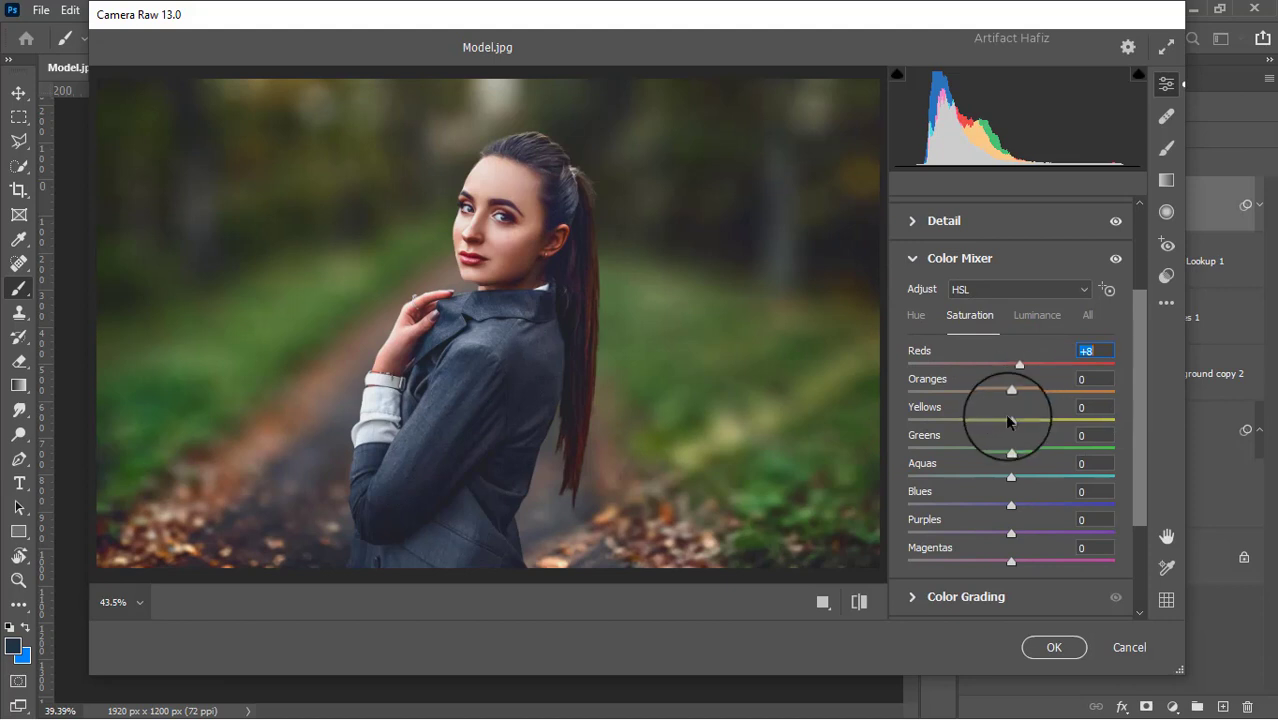
drag(1008, 420, 1018, 476)
drag(1011, 505, 1020, 506)
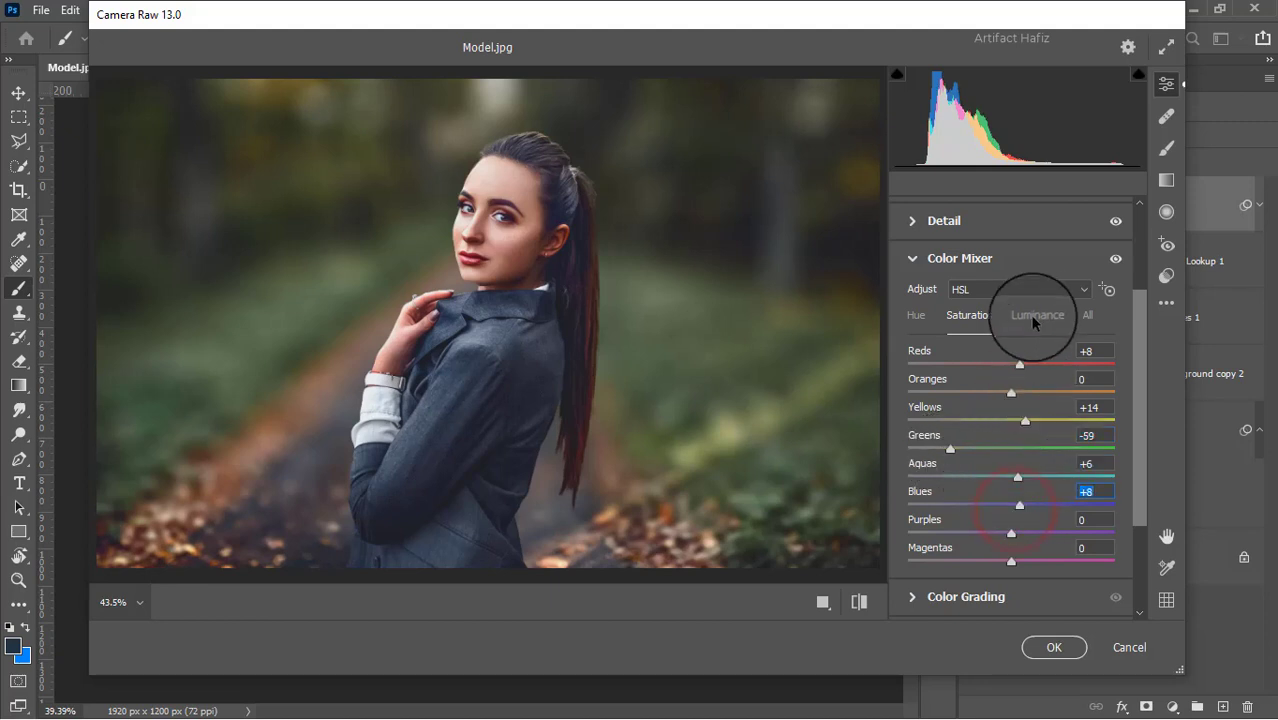
click(1035, 318)
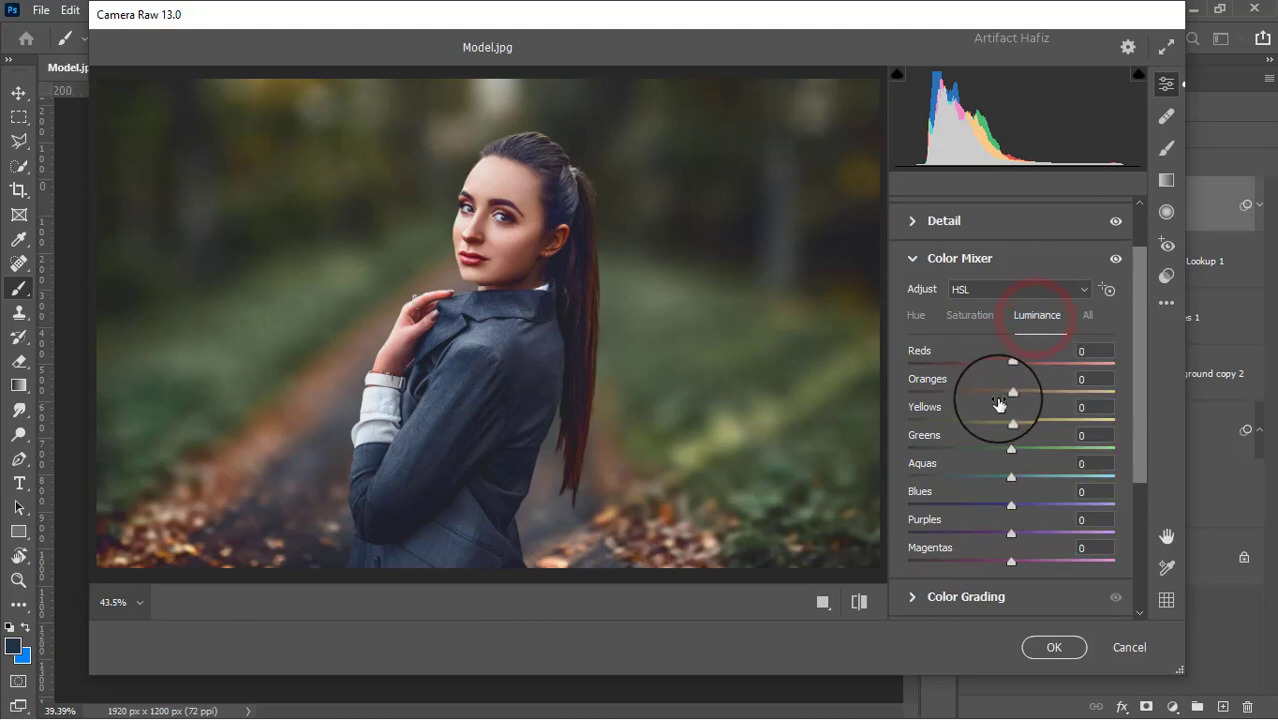
click(975, 315)
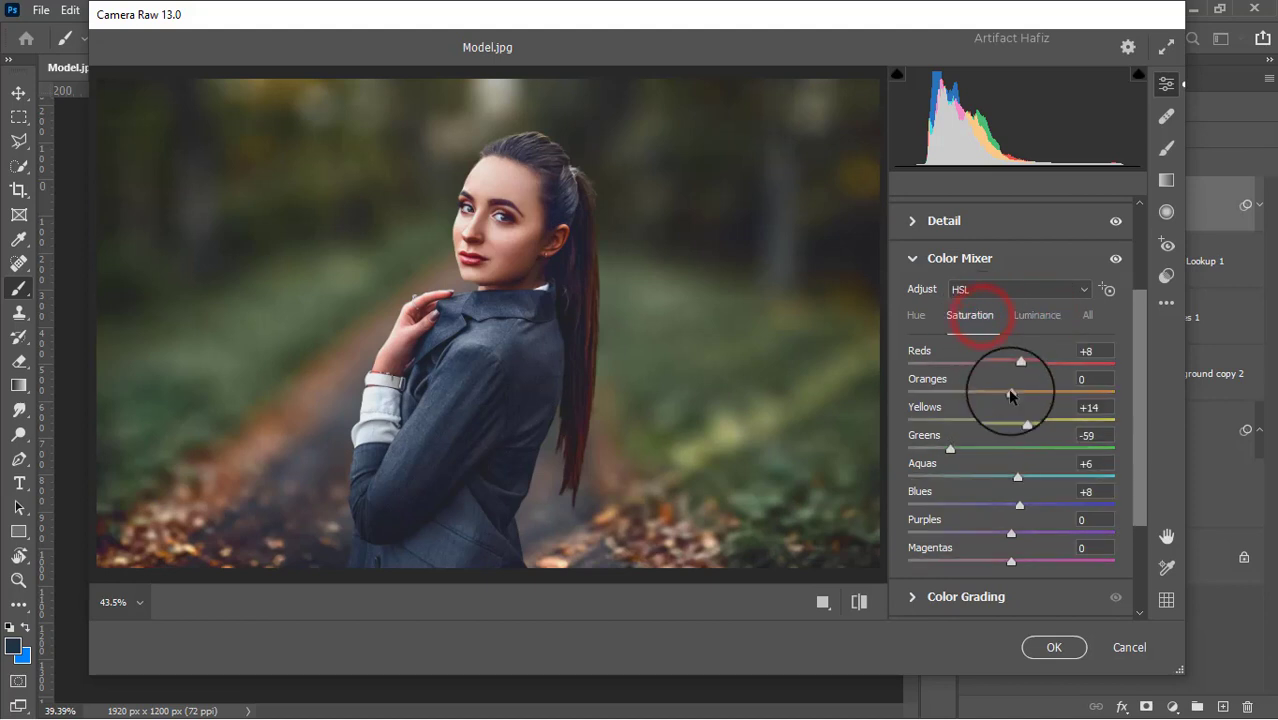
mouse_move(1011, 394)
mouse_down()
mouse_move(983, 398)
mouse_move(1015, 411)
mouse_up()
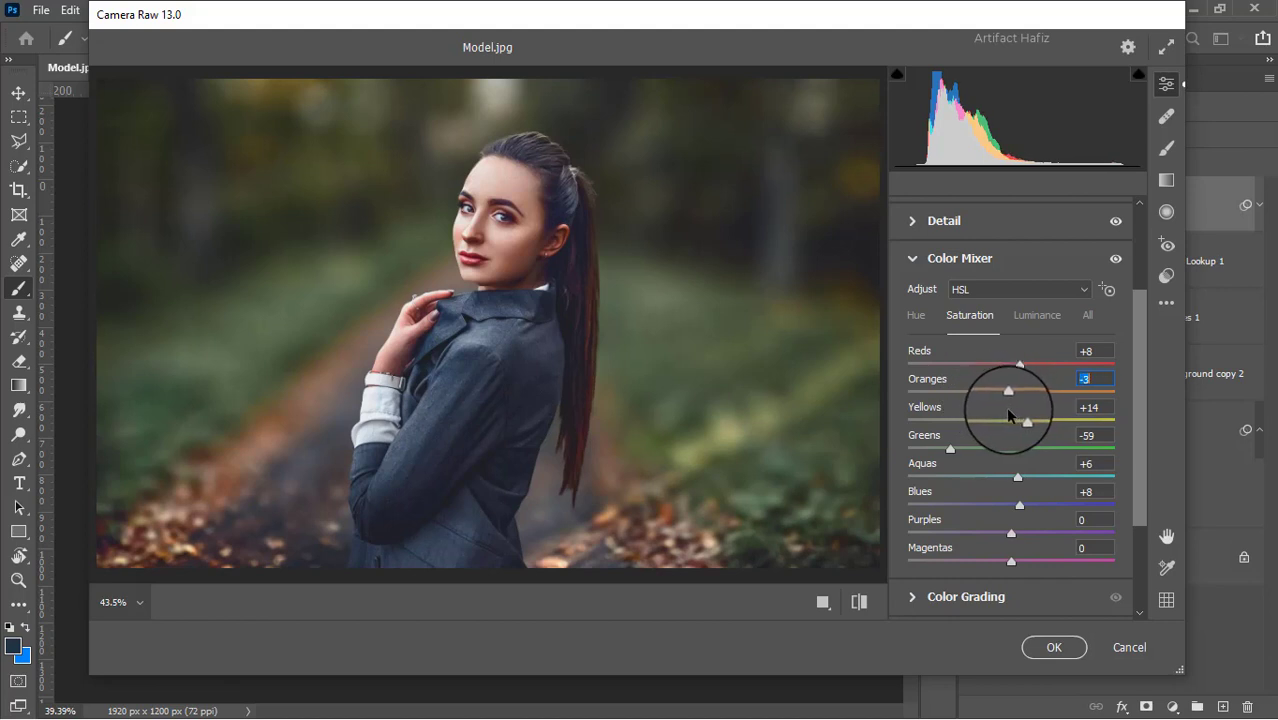
Set the Color Mixer luminance to Yellows +32, Greens +25, Aquas -13 and Blues -7
click(1037, 316)
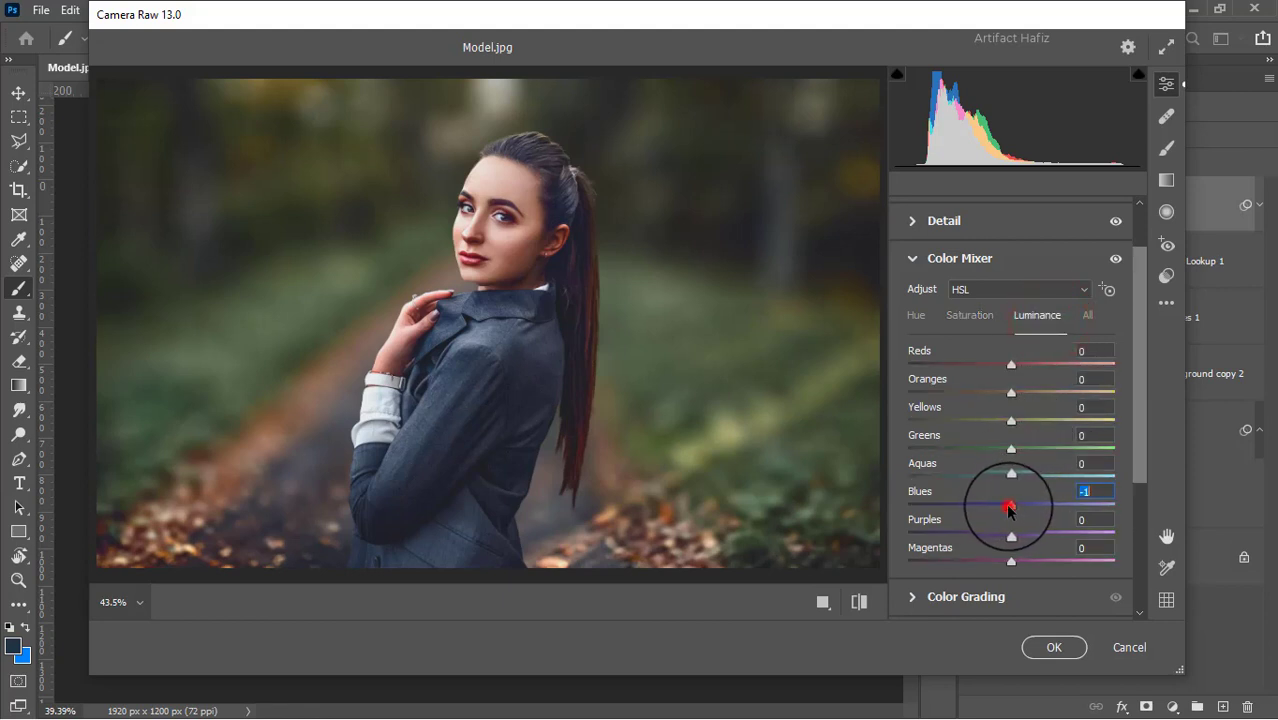
drag(1010, 510, 998, 475)
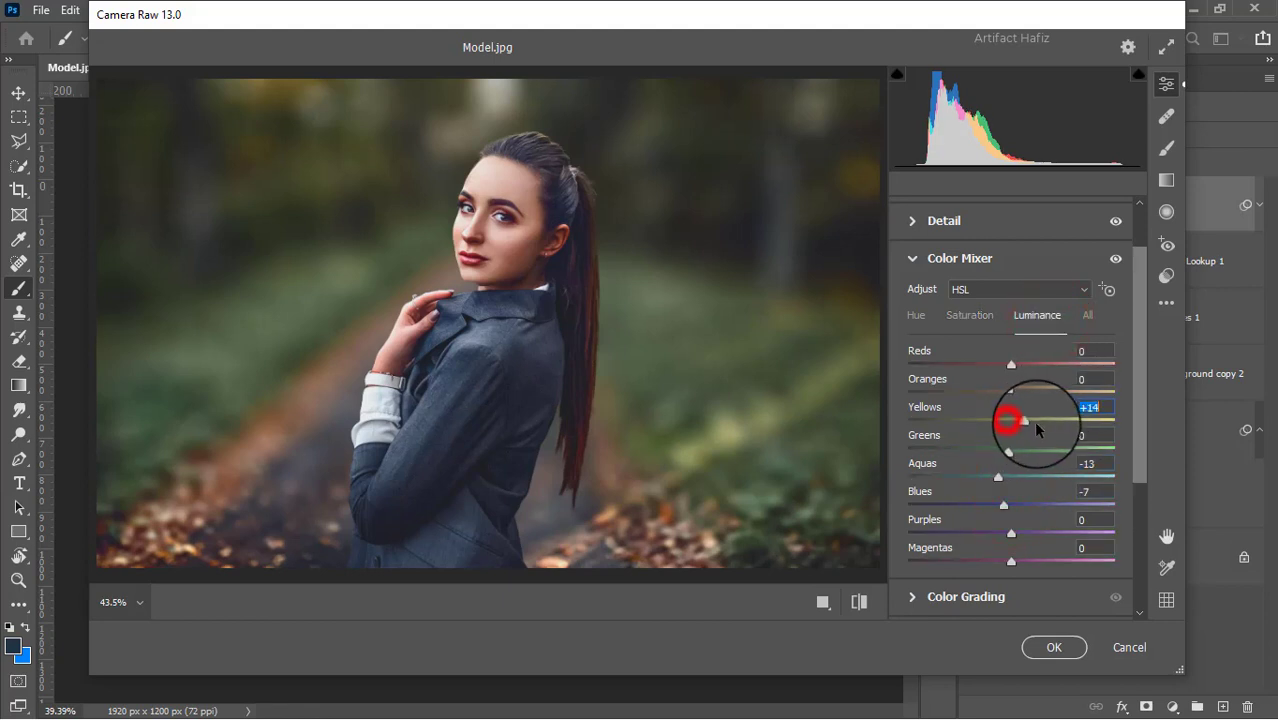
mouse_move(1036, 428)
mouse_down()
mouse_move(1016, 422)
mouse_move(1040, 428)
mouse_move(1038, 452)
mouse_up()
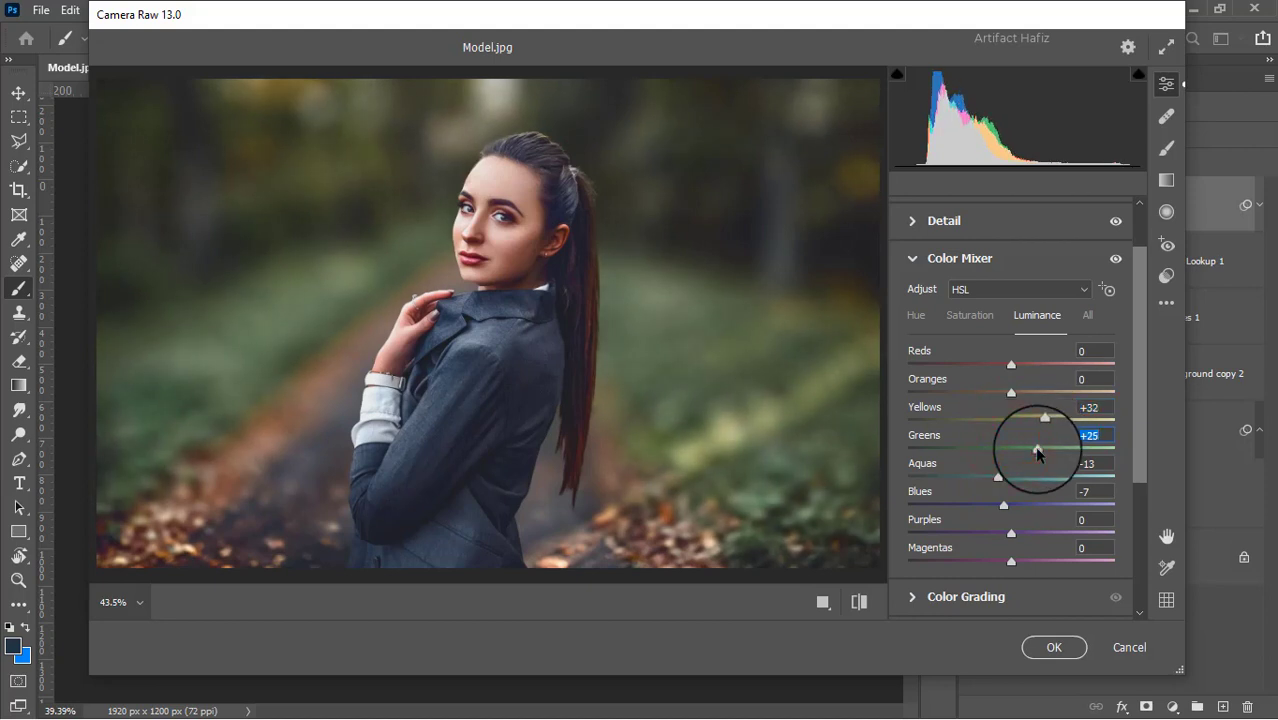
Colour grade the shadows towards blue-violet with hue 261 and saturation 14, and the highlights towards yellow with saturation 15
click(915, 315)
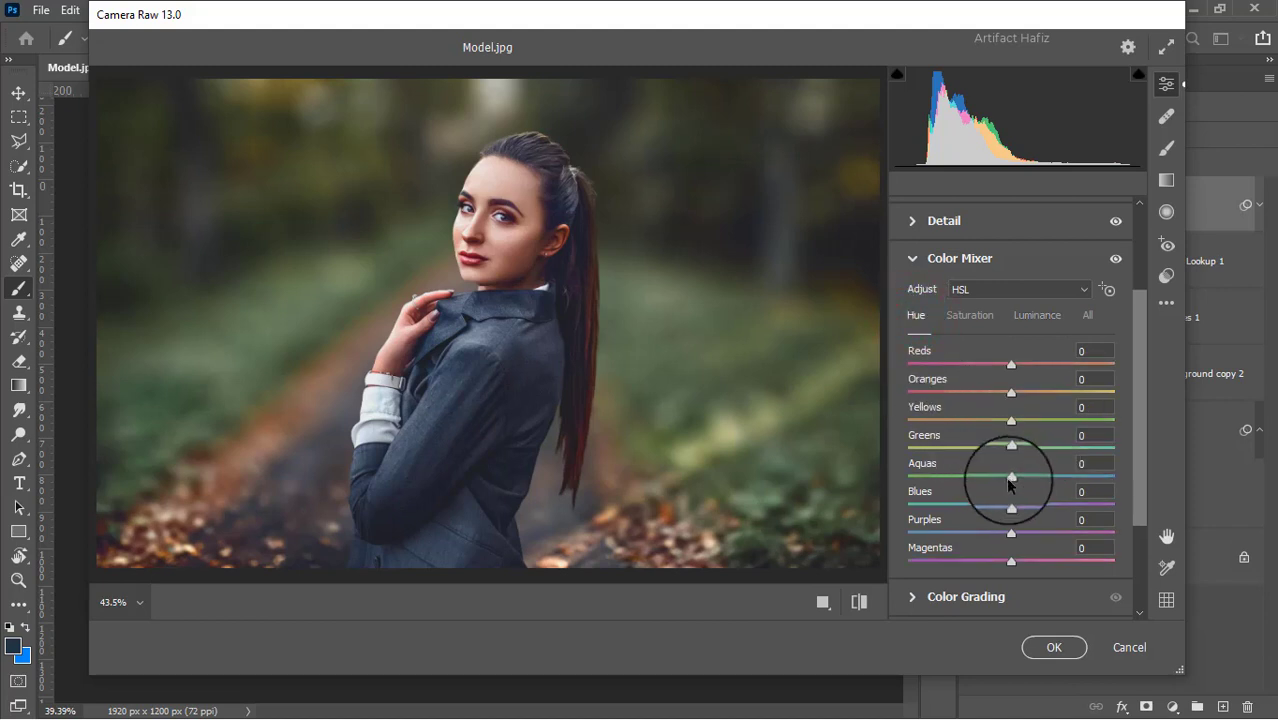
scroll(1000, 470, down, 2)
click(908, 507)
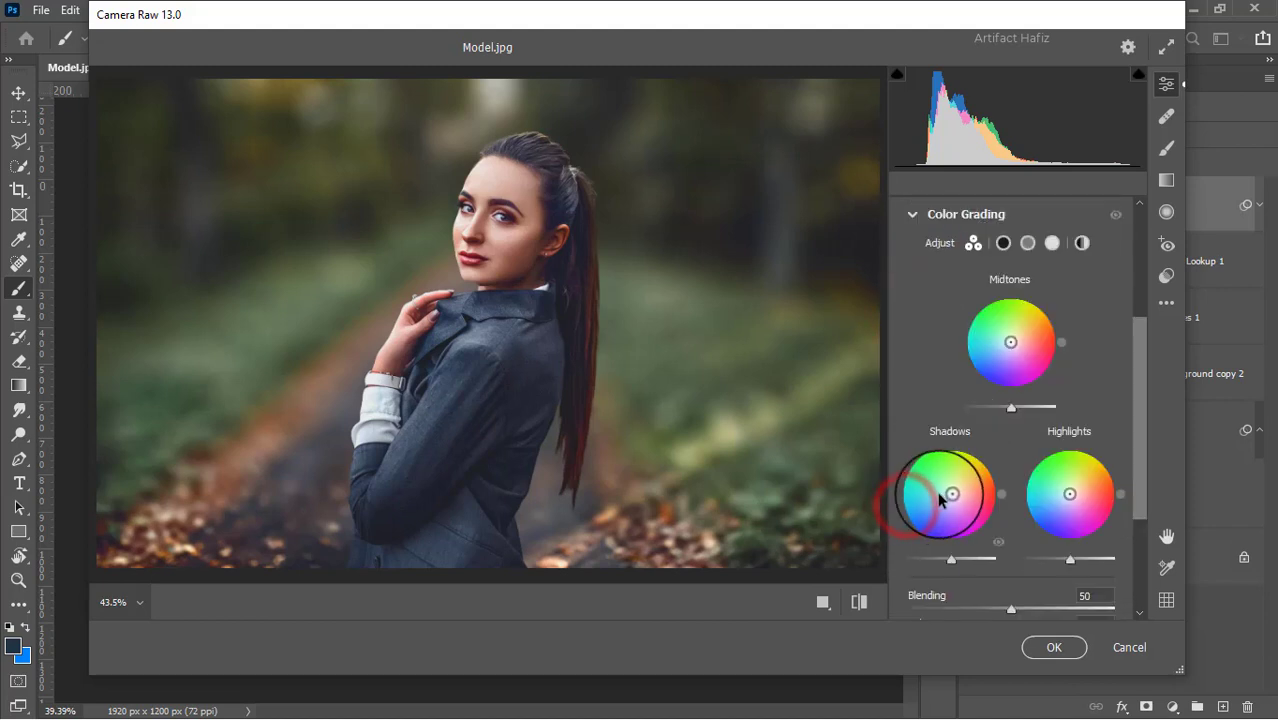
mouse_move(952, 493)
mouse_down()
mouse_move(898, 483)
mouse_move(893, 571)
mouse_move(938, 600)
mouse_move(885, 562)
mouse_move(933, 614)
mouse_up()
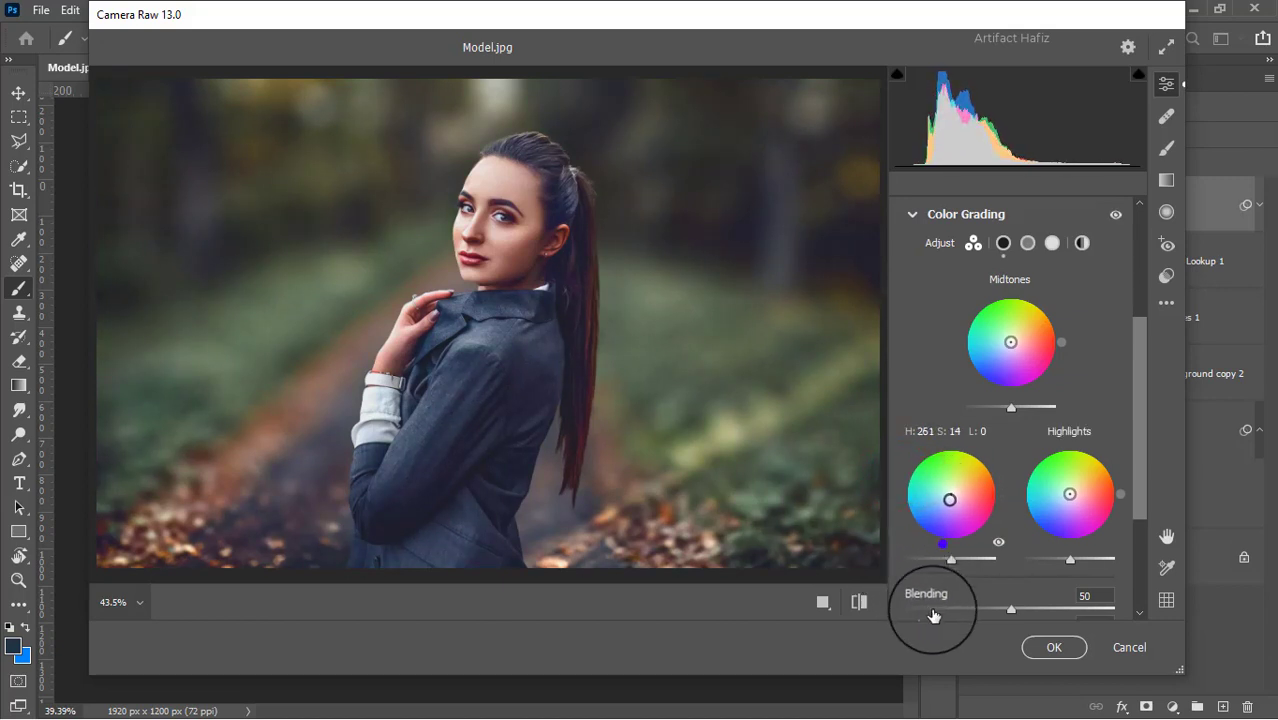
drag(1069, 494, 1120, 418)
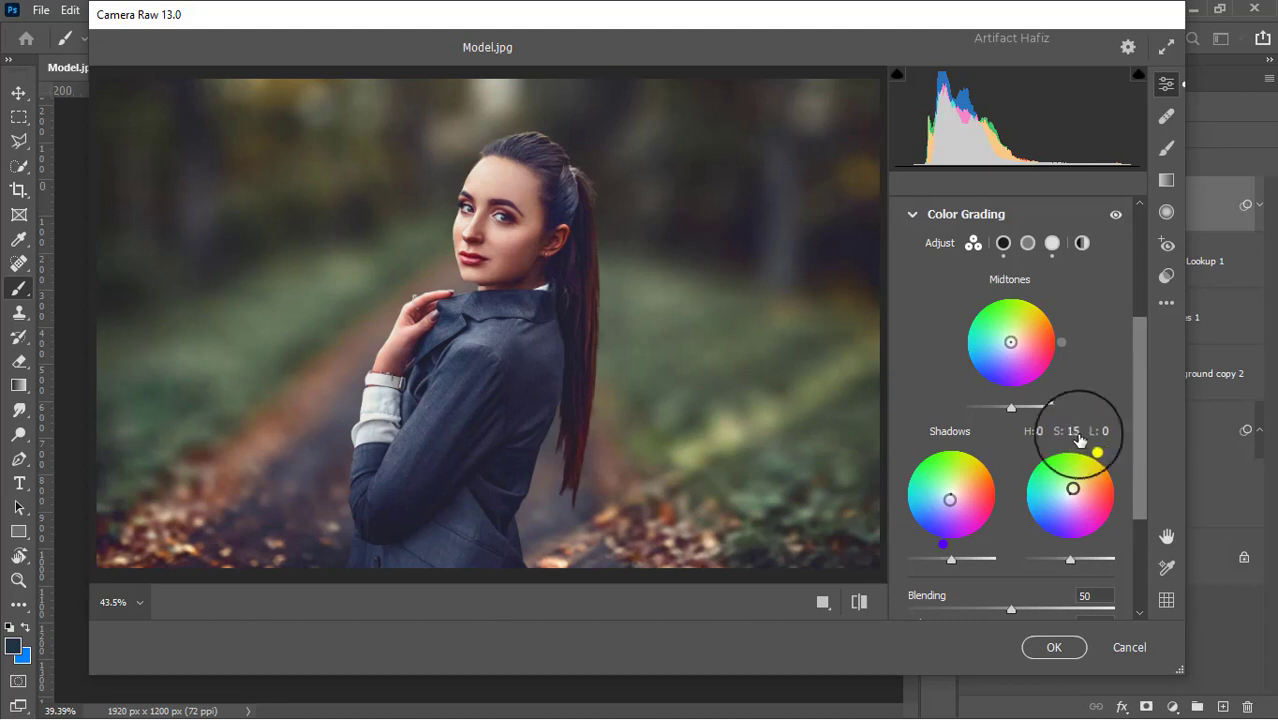
Calibrate the primaries' saturation to Red -7, Green +5 and Blue +8, and apply the Camera Raw filter
scroll(1070, 430, down, 4)
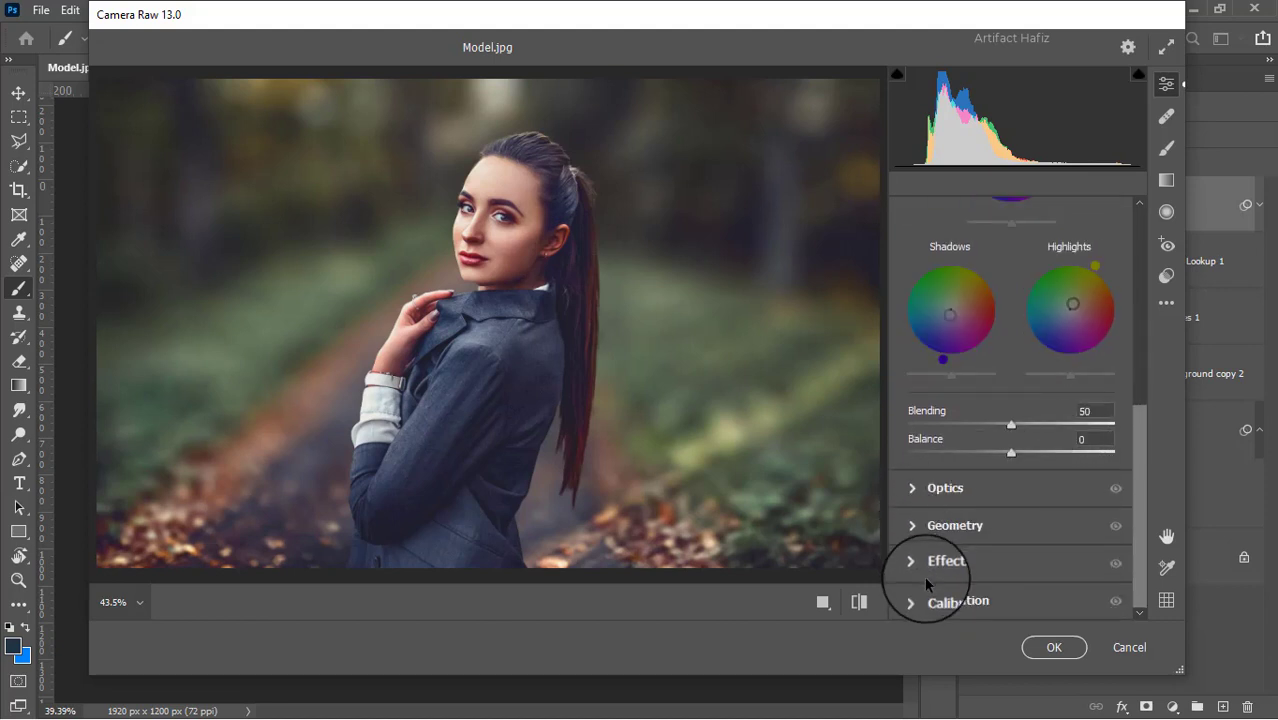
click(915, 600)
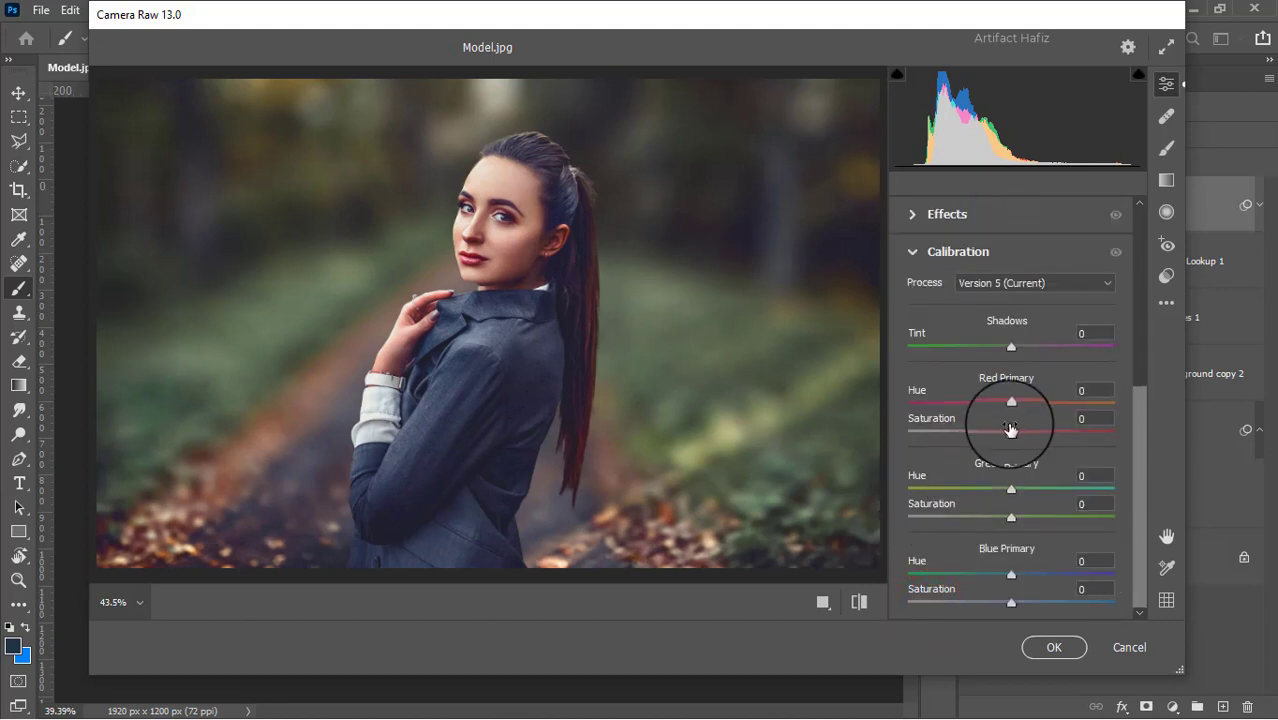
drag(1010, 431, 1005, 434)
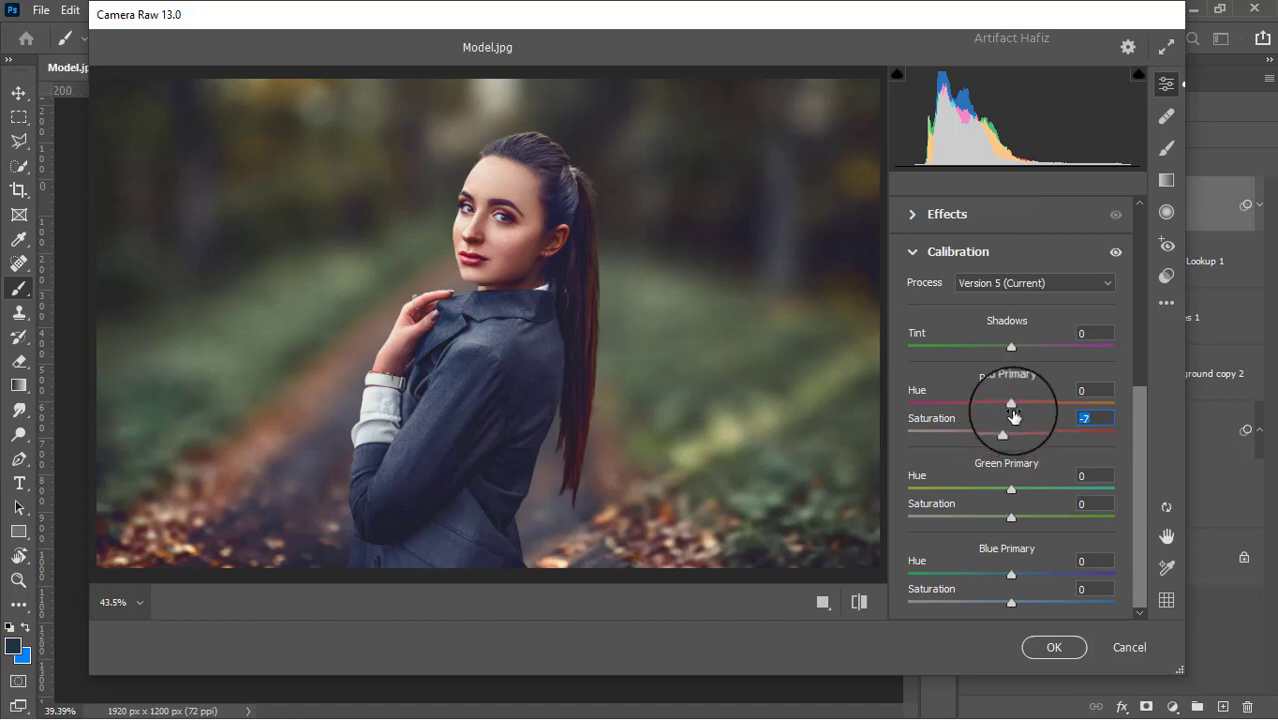
drag(1011, 516, 1021, 520)
drag(1011, 602, 1025, 606)
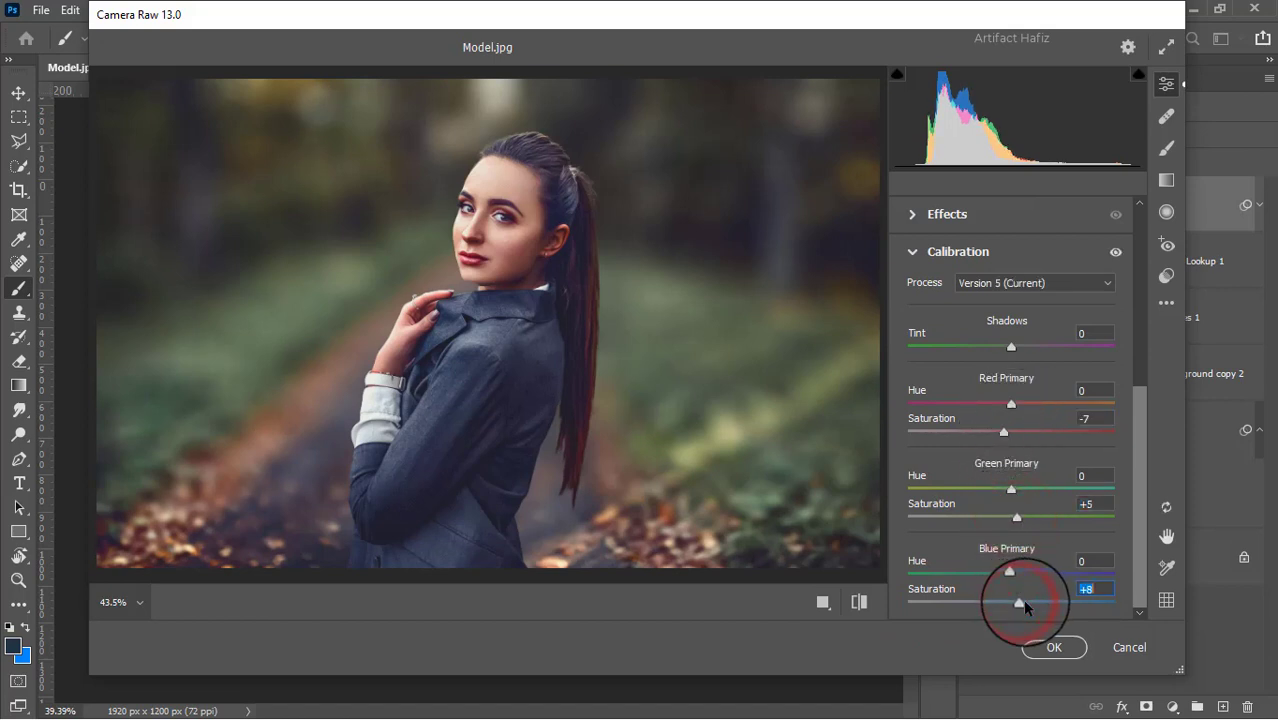
click(1052, 647)
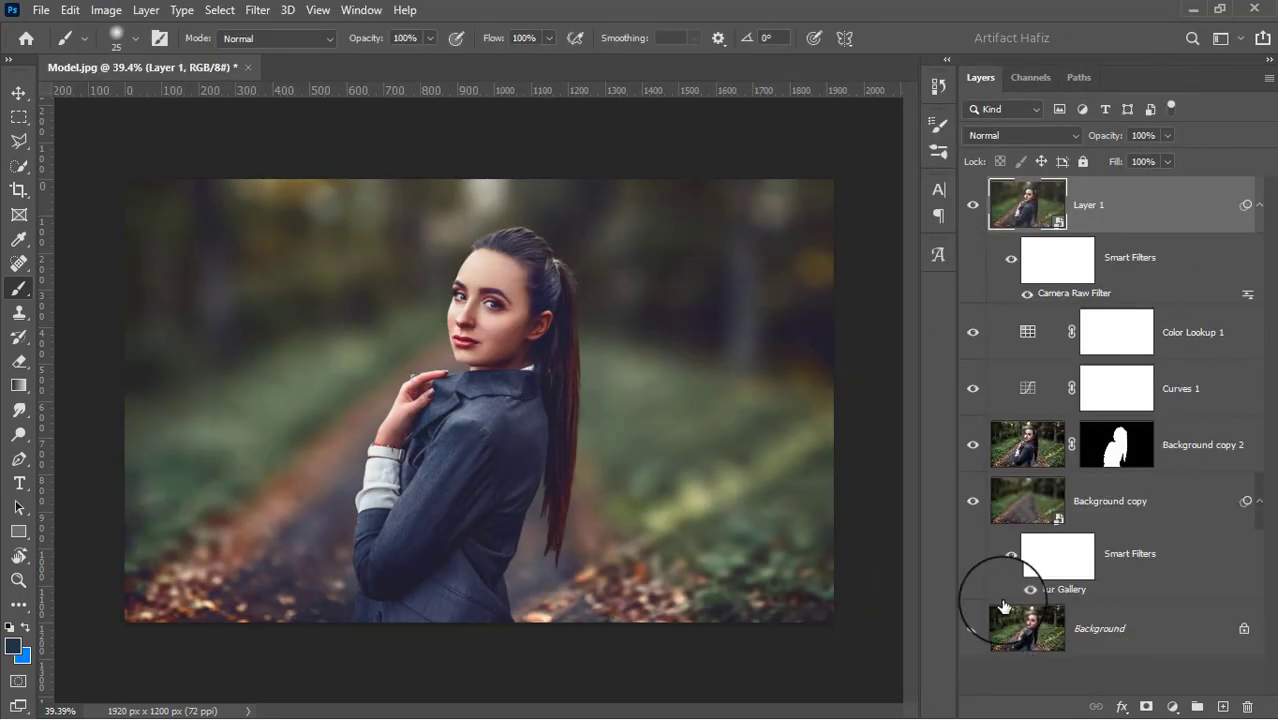
Compare the original photo with the edited result by hiding and restoring all layers above Background
alt+click(972, 631)
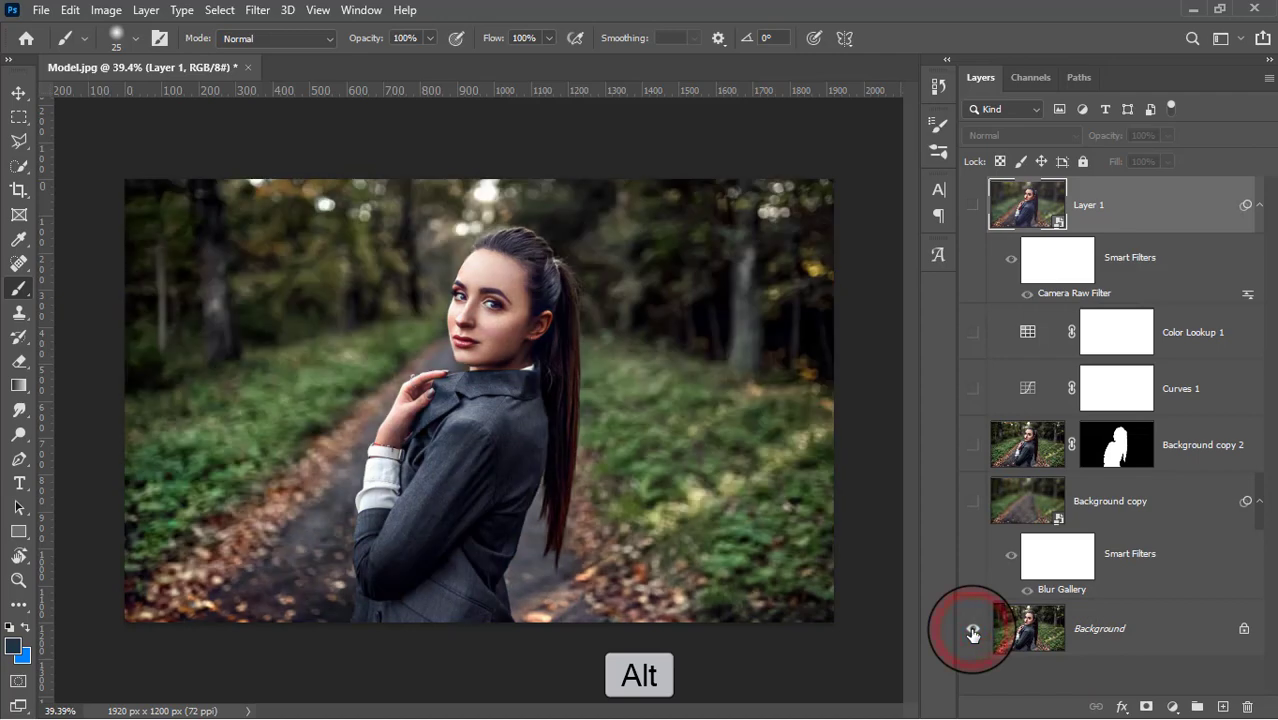
alt+click(972, 631)
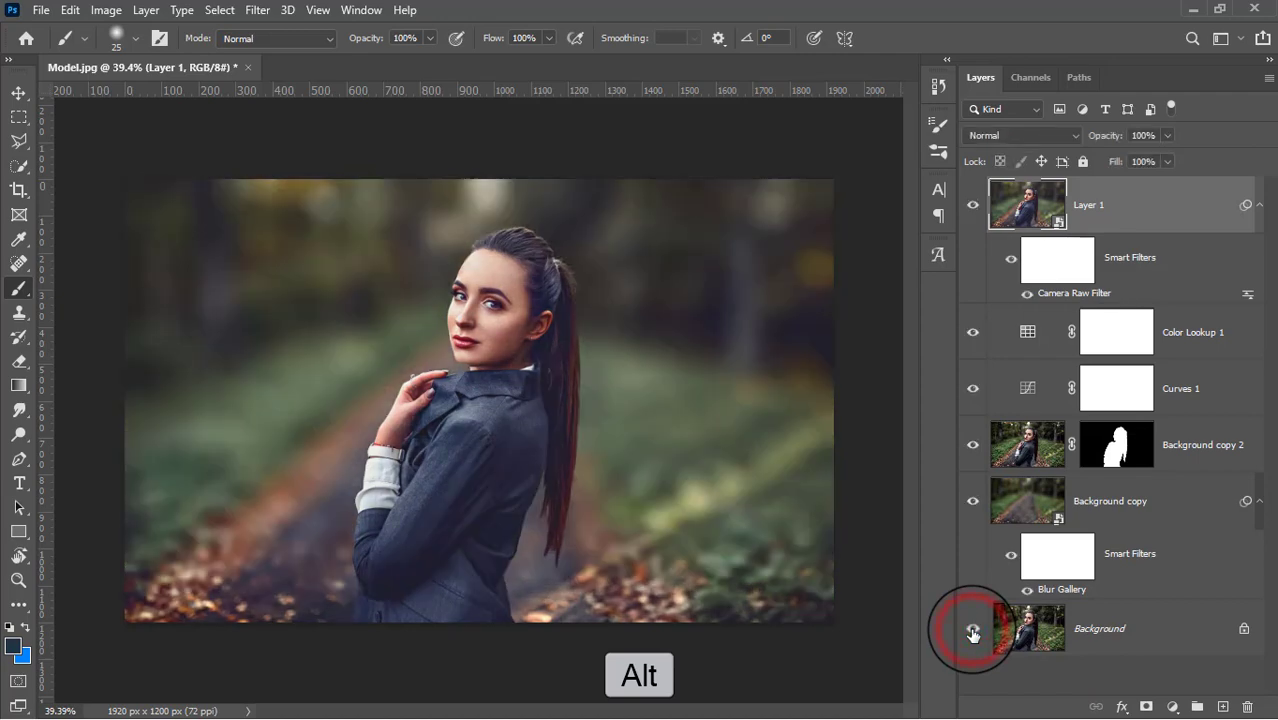
alt+click(972, 631)
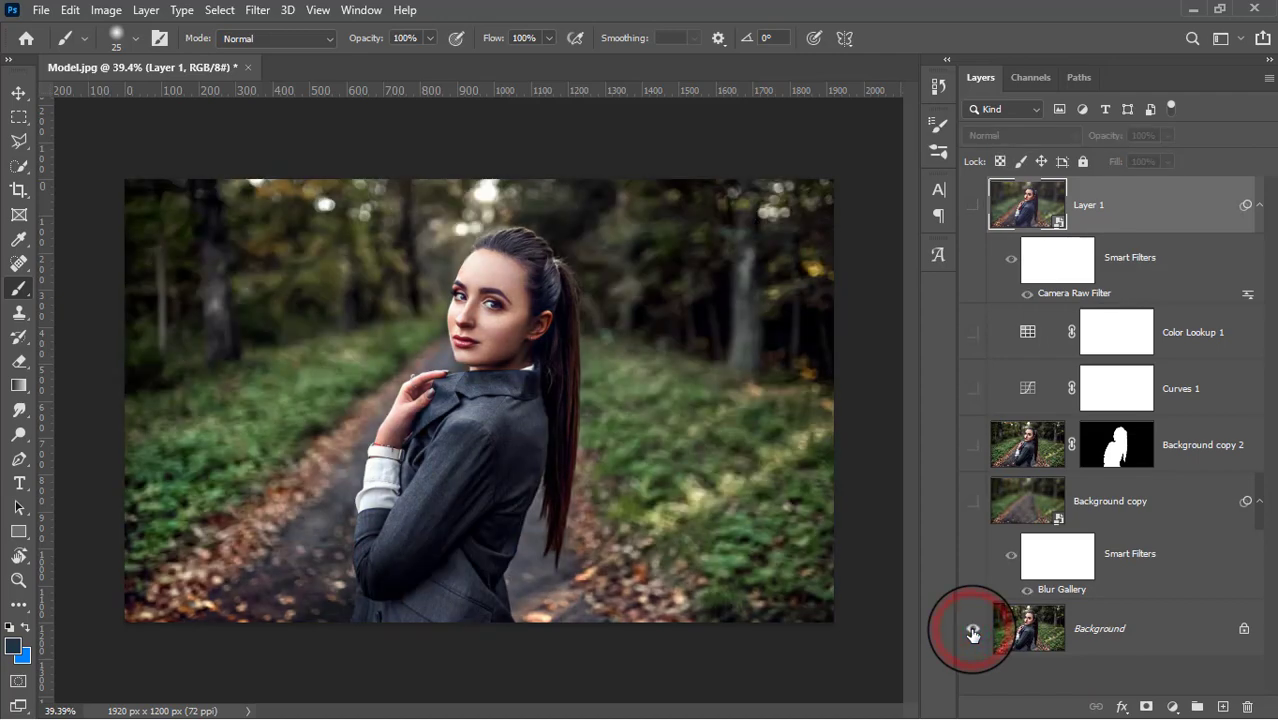
alt+click(972, 631)
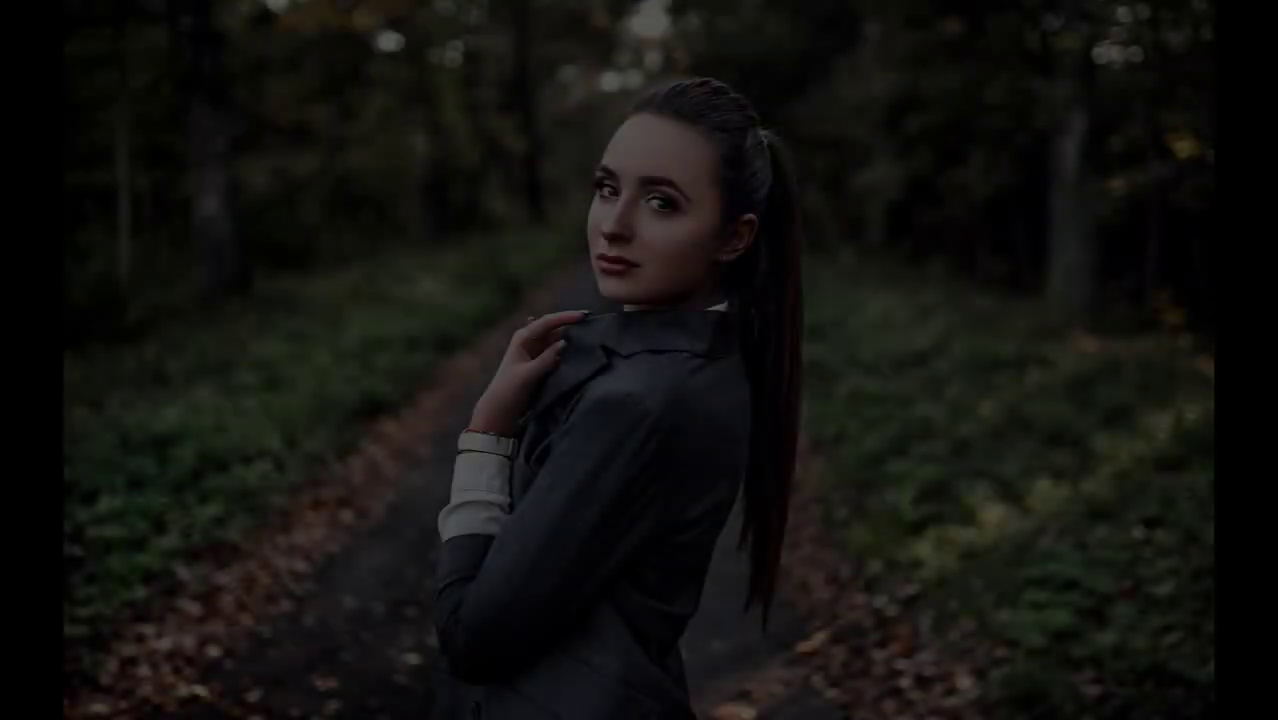